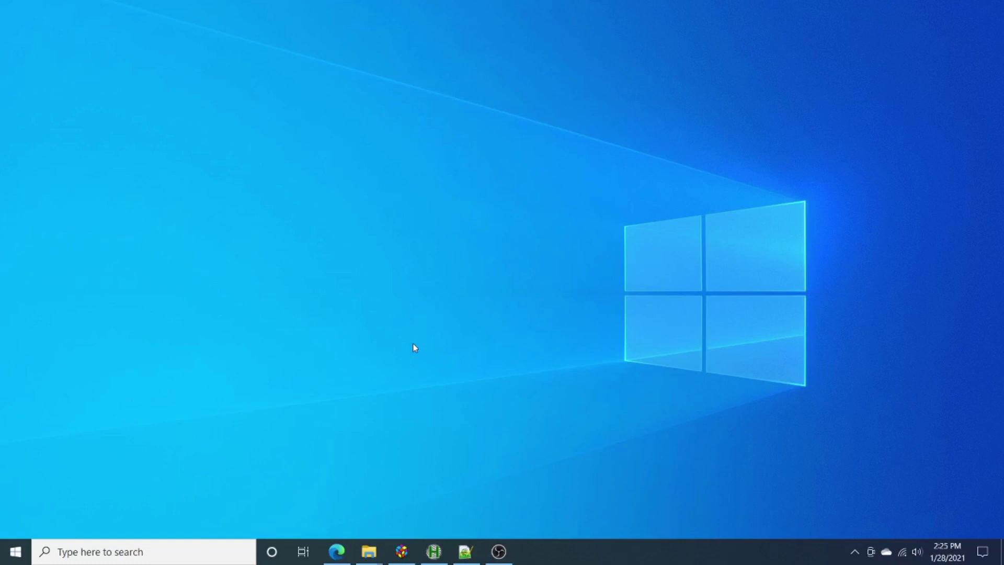
# Step: Browse the BLUS30528 game folder through PS3_GAME and USRDIR to inspect the game2 folder's contents, and return to USRDIR
pyautogui.moveTo(369, 551)
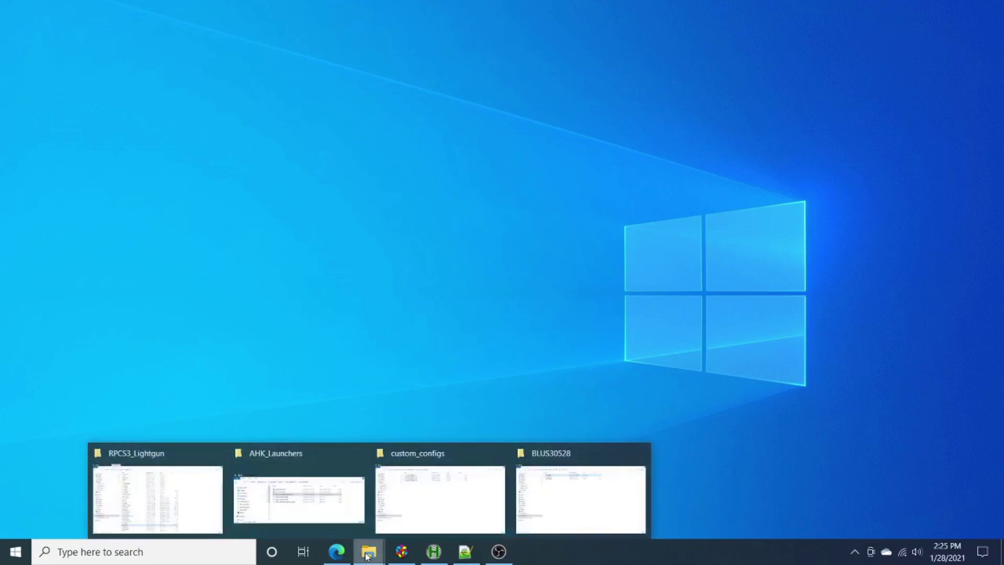
pyautogui.click(572, 453)
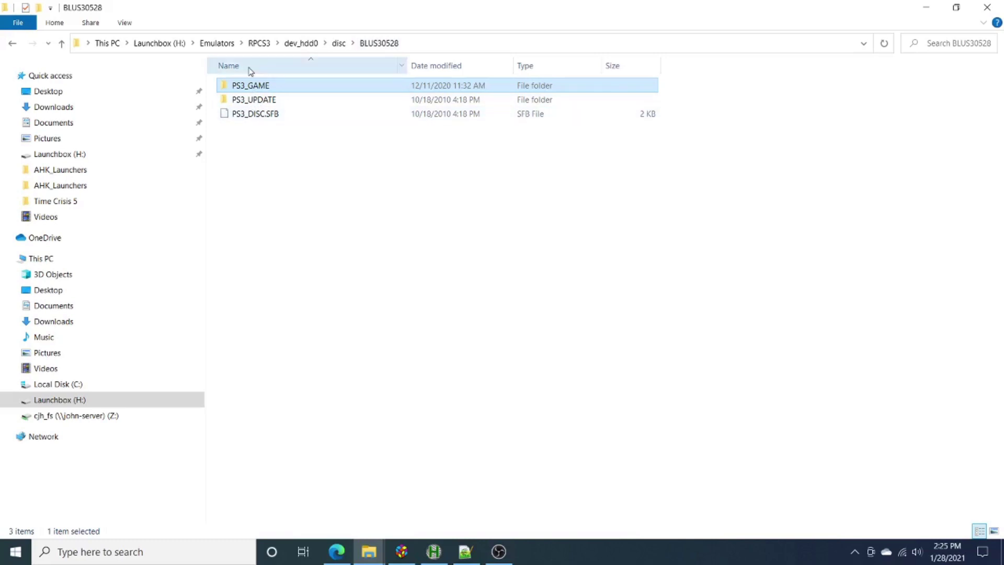
pyautogui.doubleClick(246, 87)
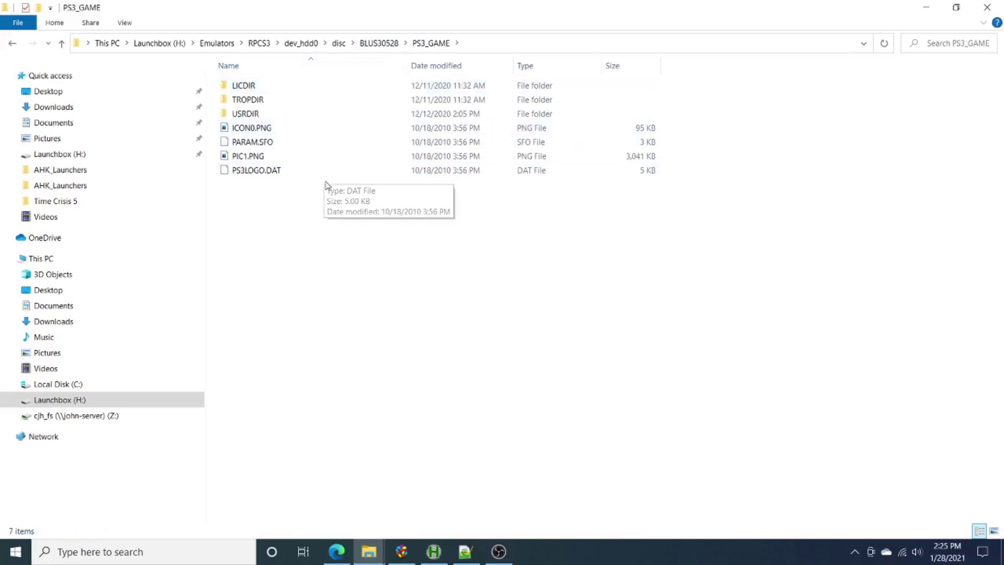
pyautogui.doubleClick(248, 115)
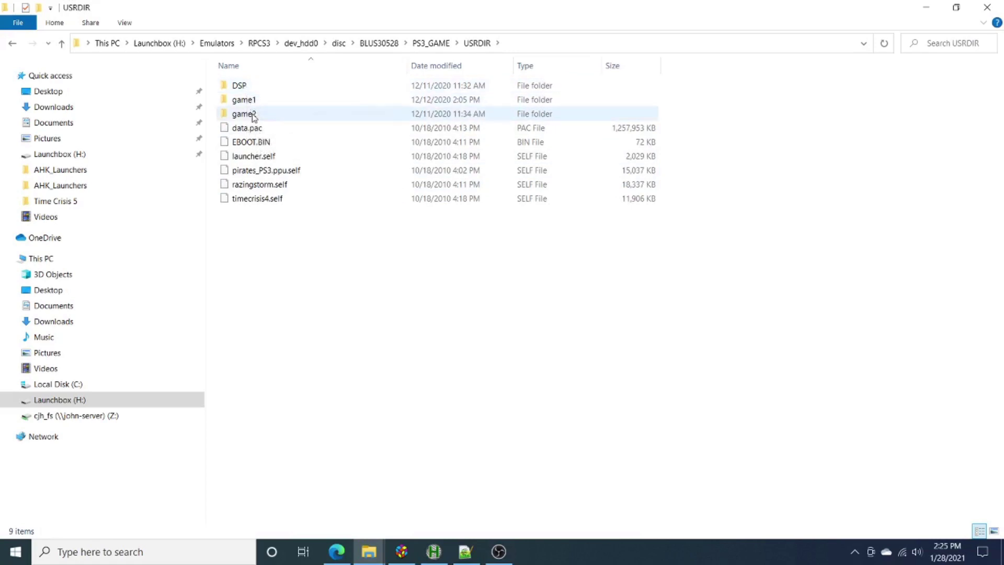
pyautogui.moveTo(254, 116)
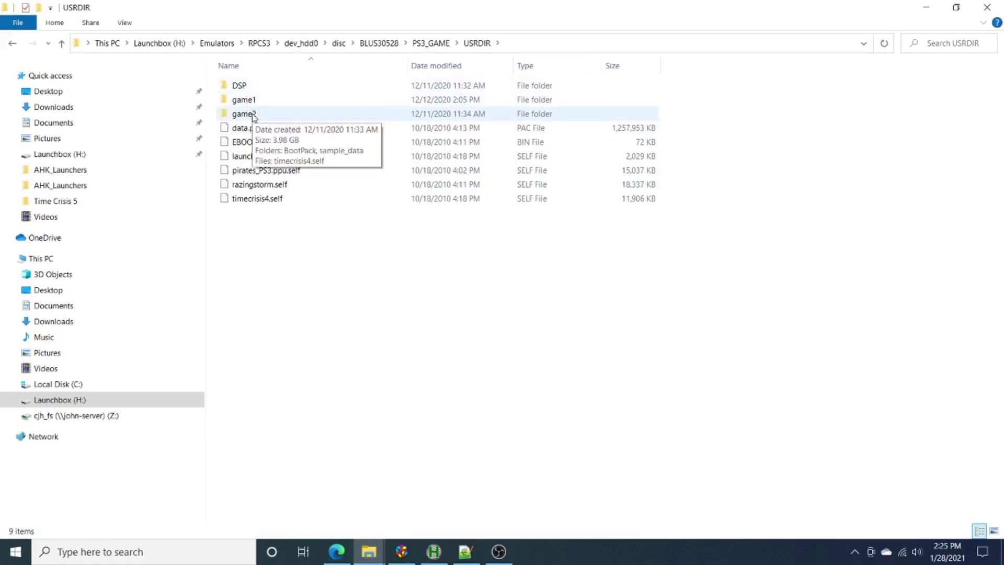
pyautogui.doubleClick(254, 116)
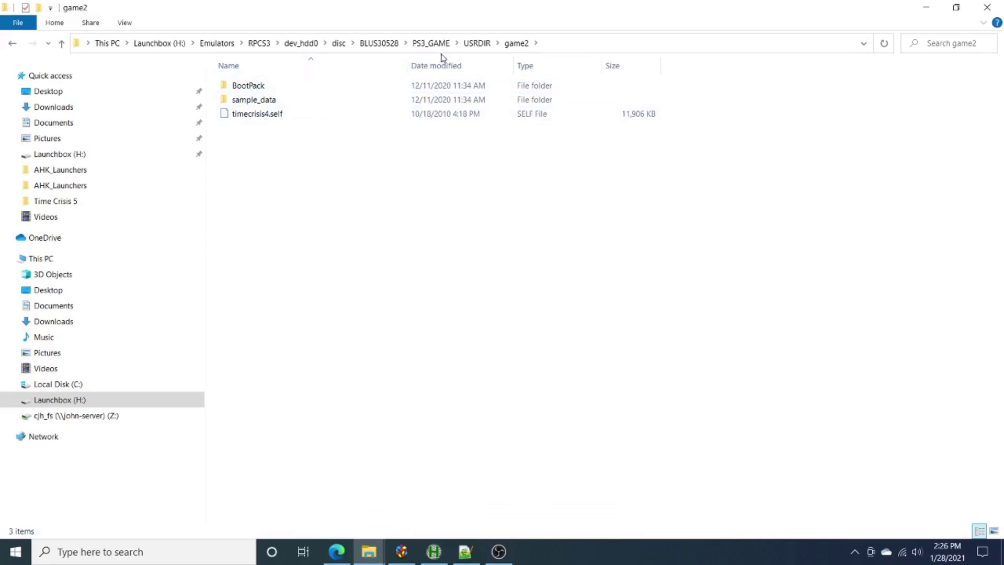
pyautogui.click(477, 43)
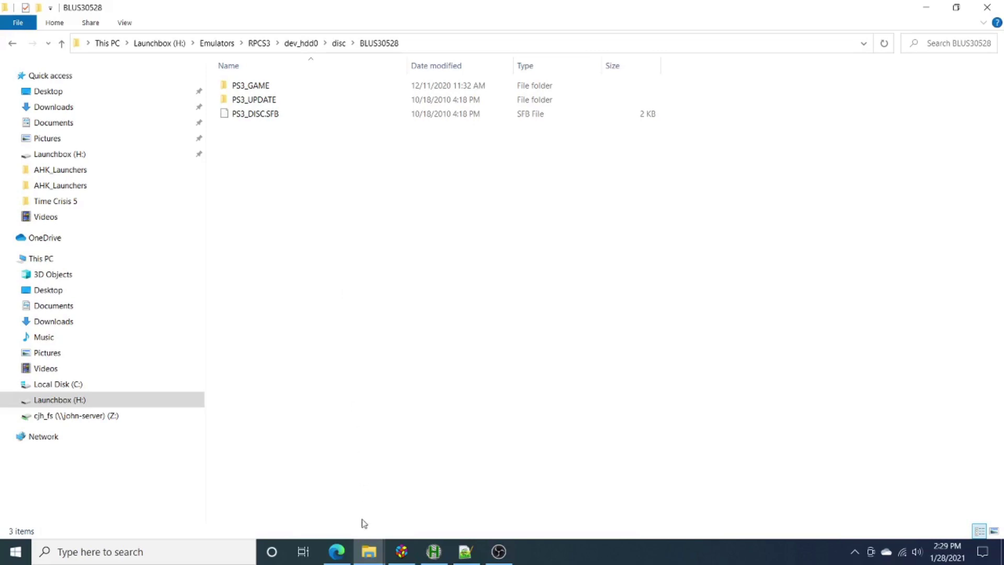
# Step: Switch to the RPCS3_Lightgun folder and launch rpcs3.exe from it
pyautogui.click(369, 552)
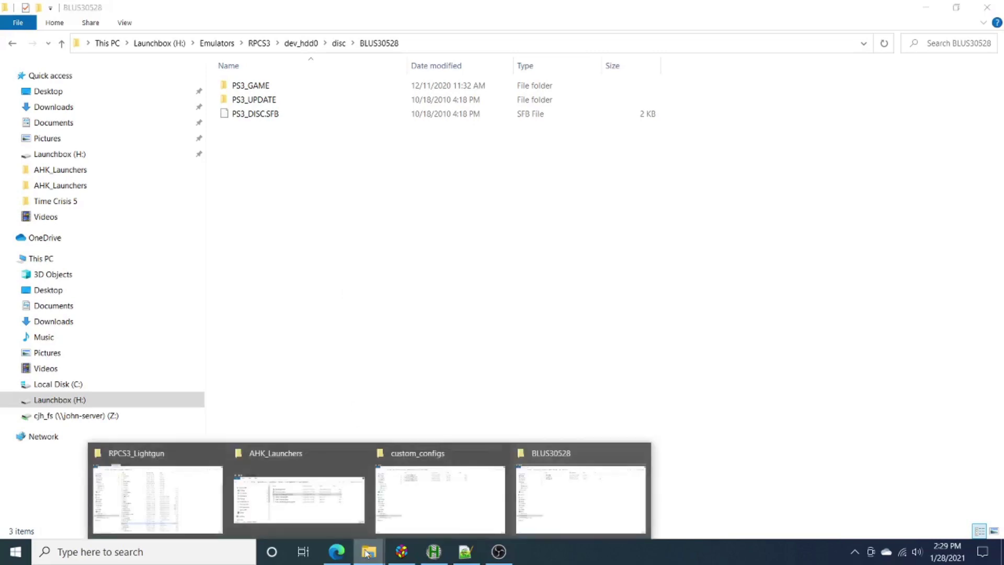
pyautogui.click(135, 453)
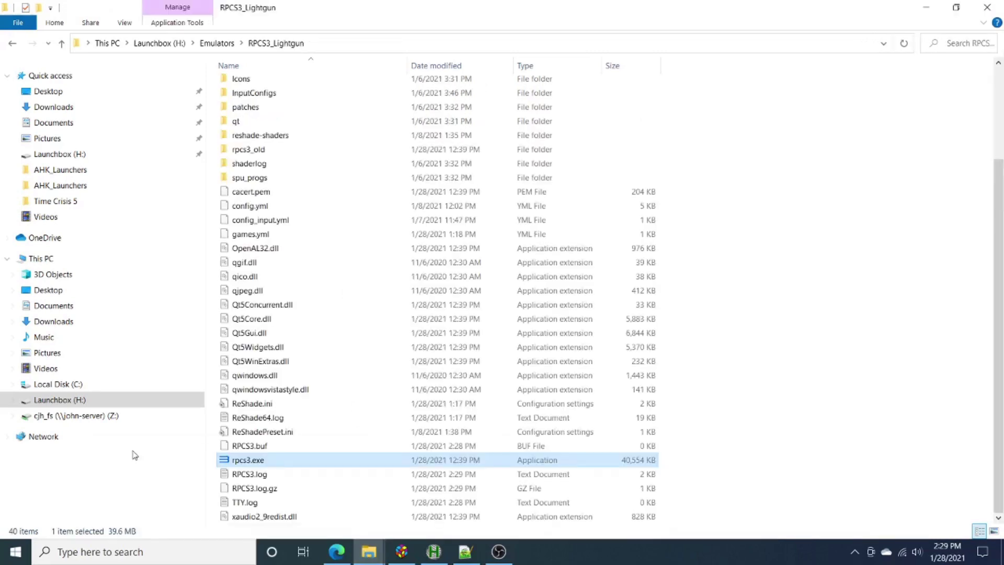
pyautogui.doubleClick(254, 462)
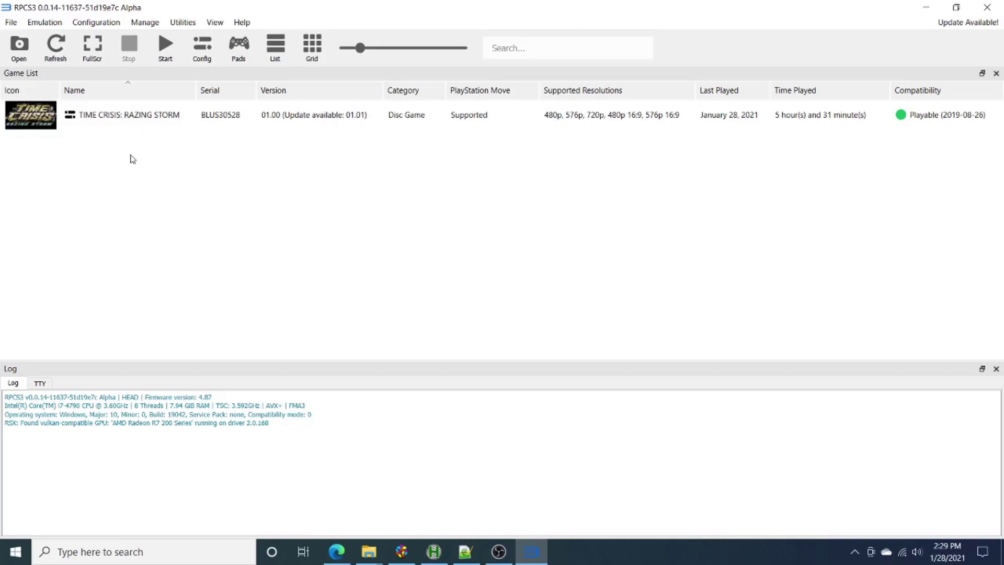
# Step: Start adding games, pick the BLUS30528 folder in Emulators/RPCS3/dev_hdd0/disc, and cancel the folder selection
pyautogui.click(11, 22)
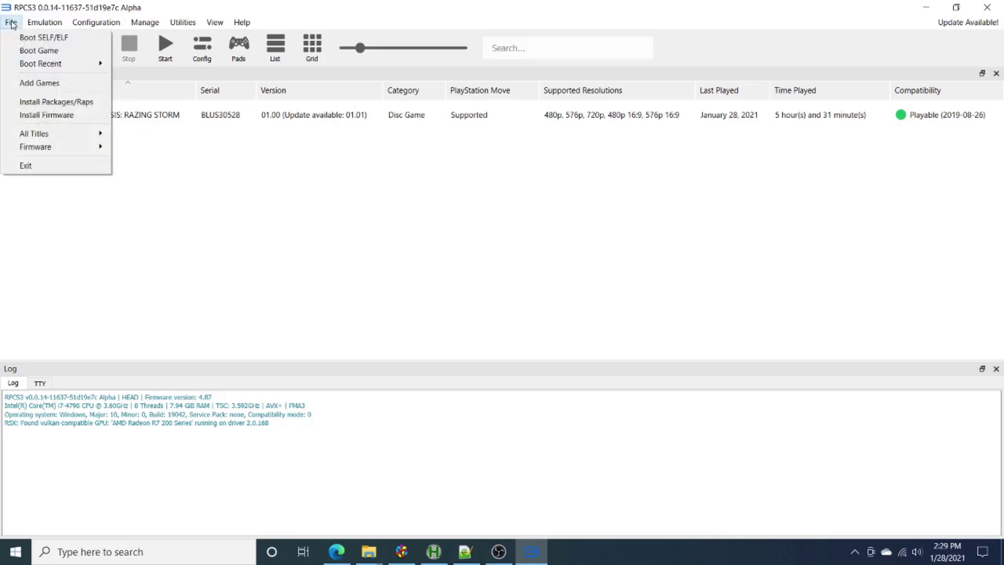
pyautogui.click(67, 84)
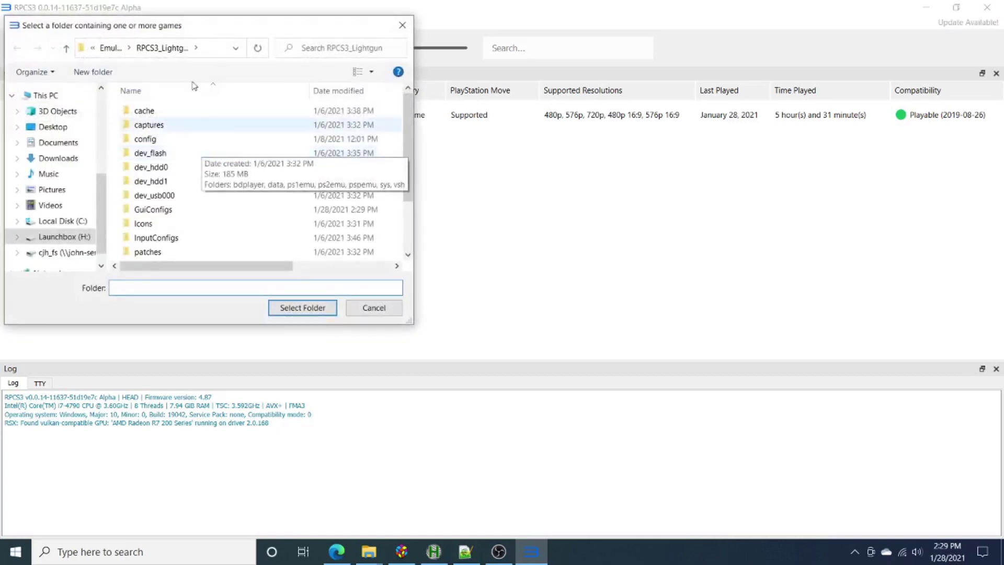
pyautogui.click(107, 48)
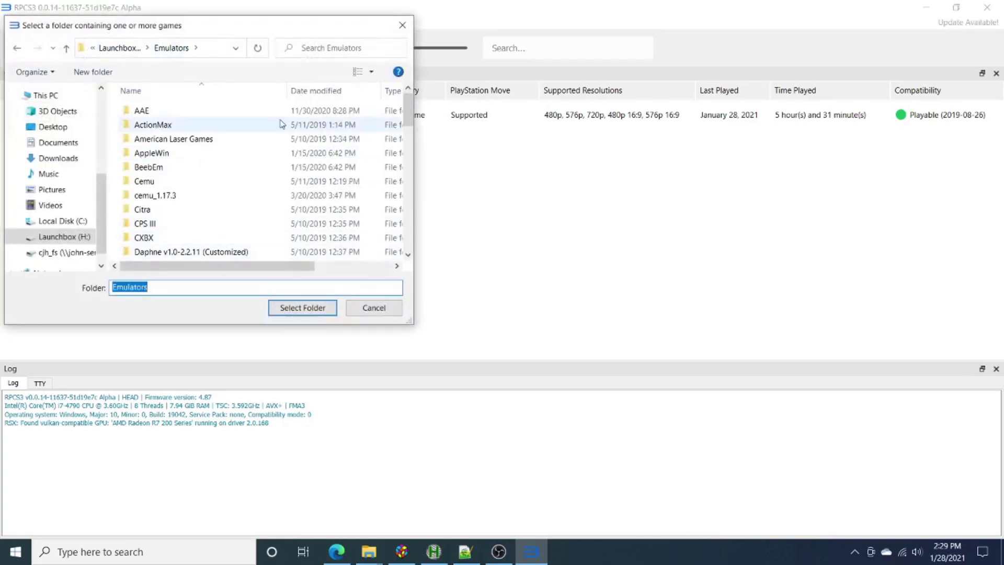
pyautogui.scroll(-7, 280, 124)
pyautogui.doubleClick(157, 225)
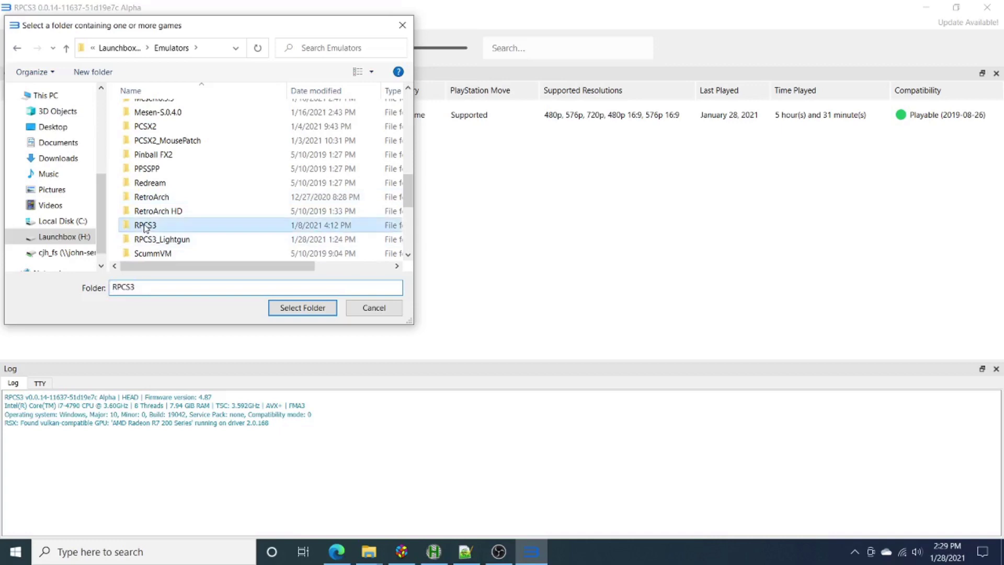
pyautogui.doubleClick(148, 167)
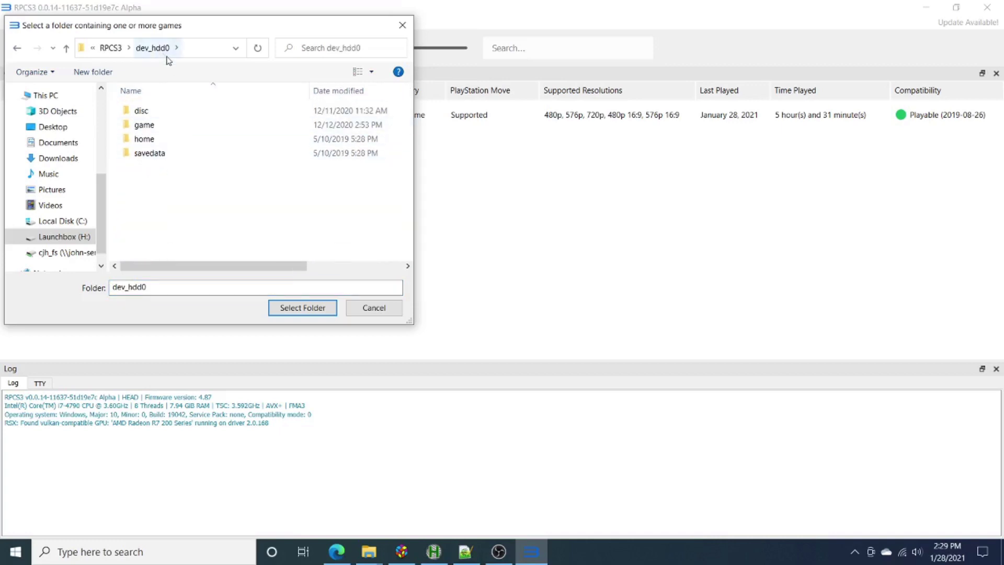
pyautogui.doubleClick(144, 110)
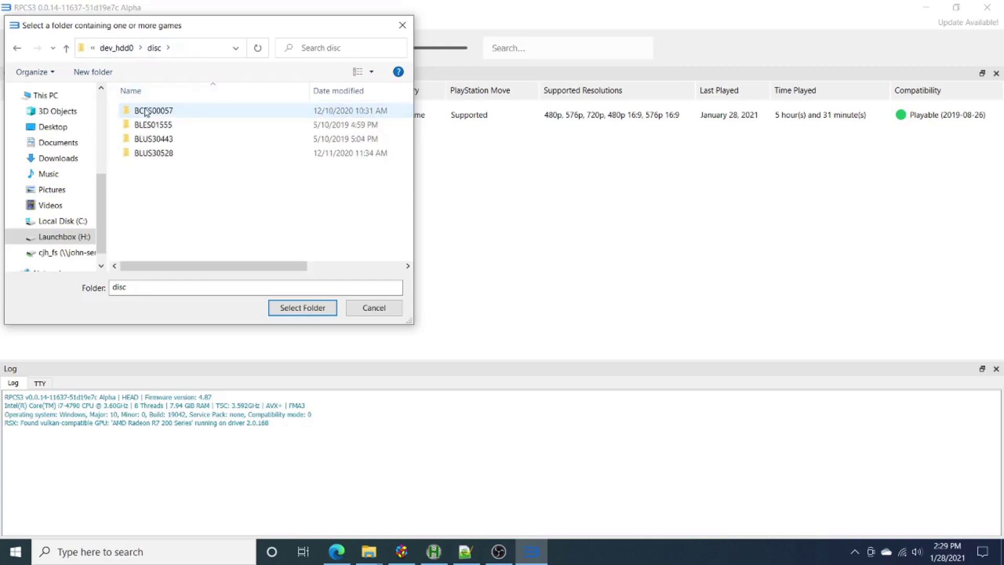
pyautogui.click(180, 153)
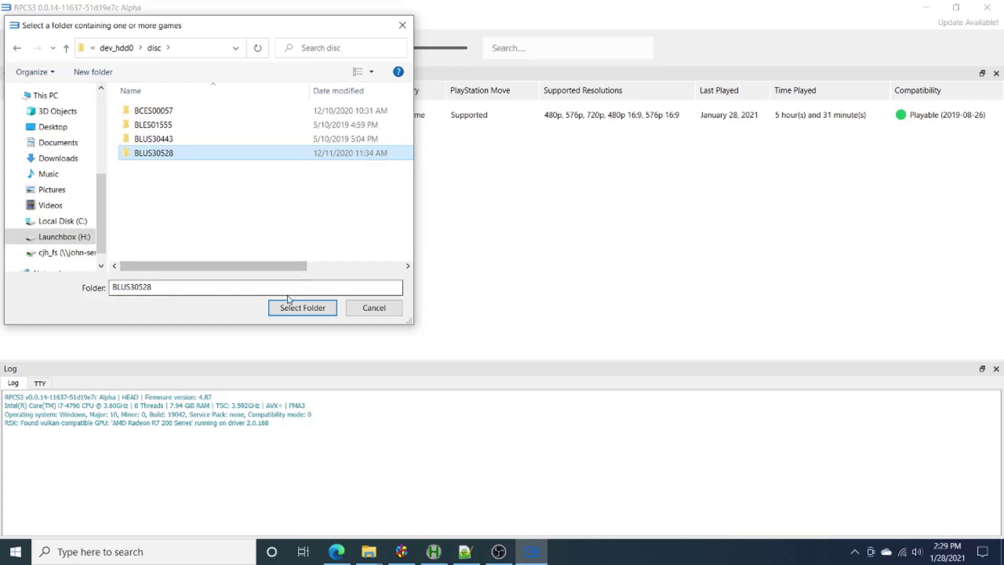
pyautogui.click(373, 309)
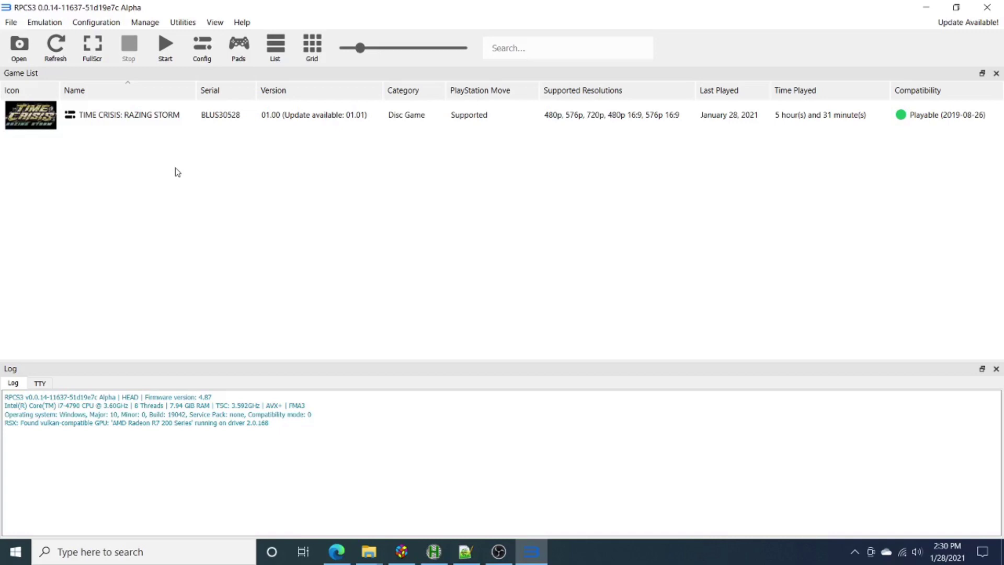
# Step: Dismiss the game's options, view the global emulator CPU settings, and close them without saving
pyautogui.rightClick(139, 120)
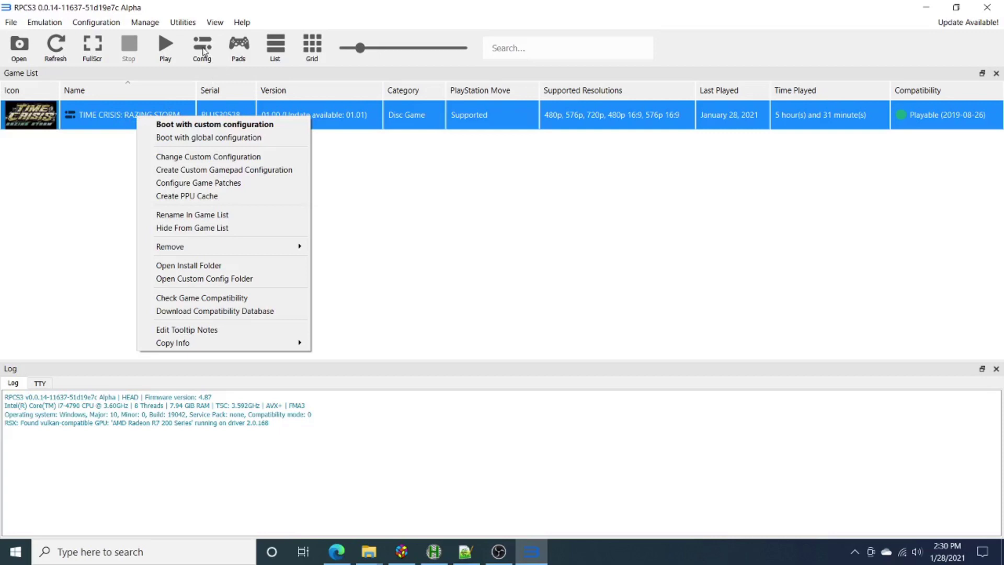
pyautogui.click(105, 177)
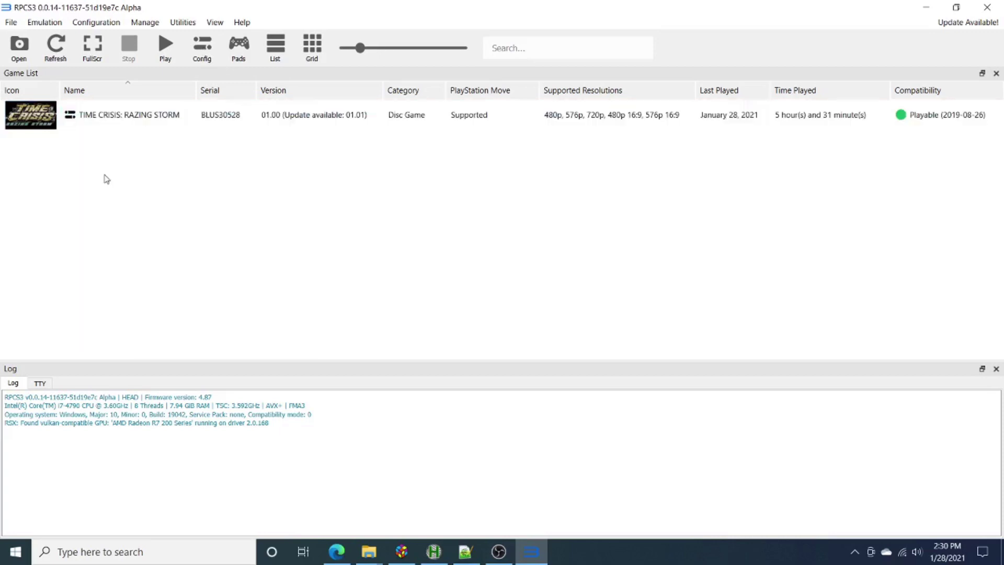
pyautogui.click(205, 46)
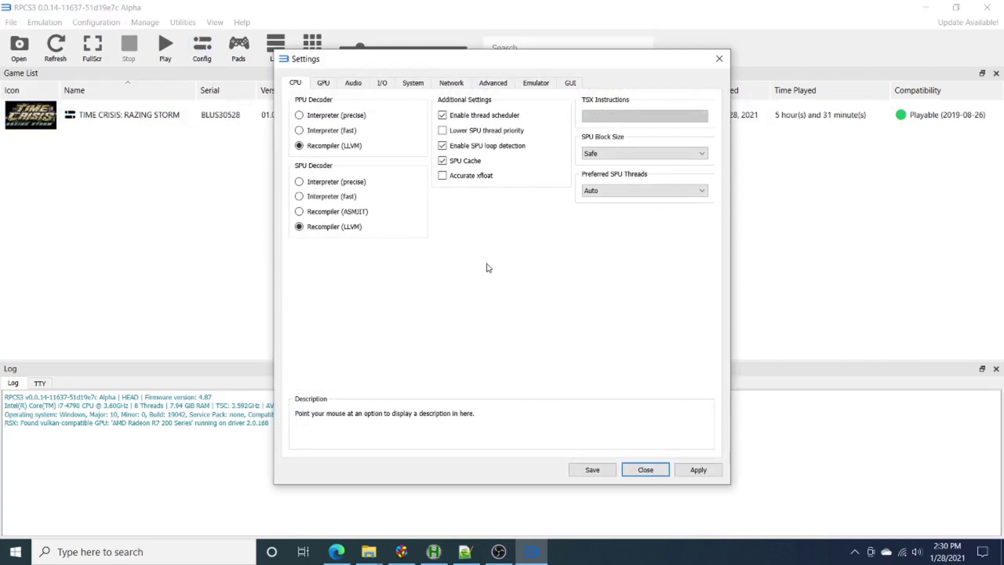
pyautogui.click(633, 471)
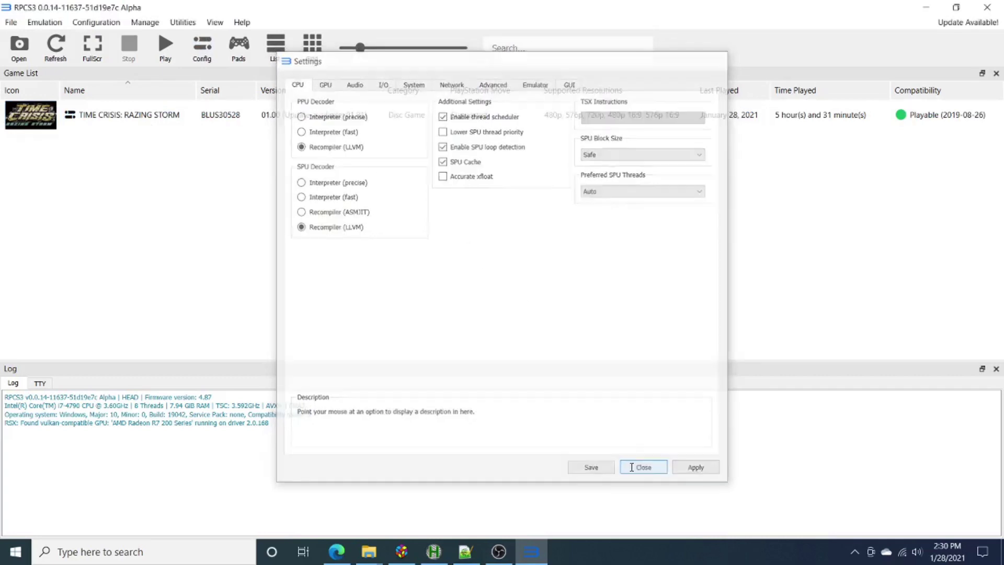
# Step: Open the custom configuration of TIME CRISIS: RAZING STORM and set its Preferred SPU Threads to 1
pyautogui.rightClick(148, 123)
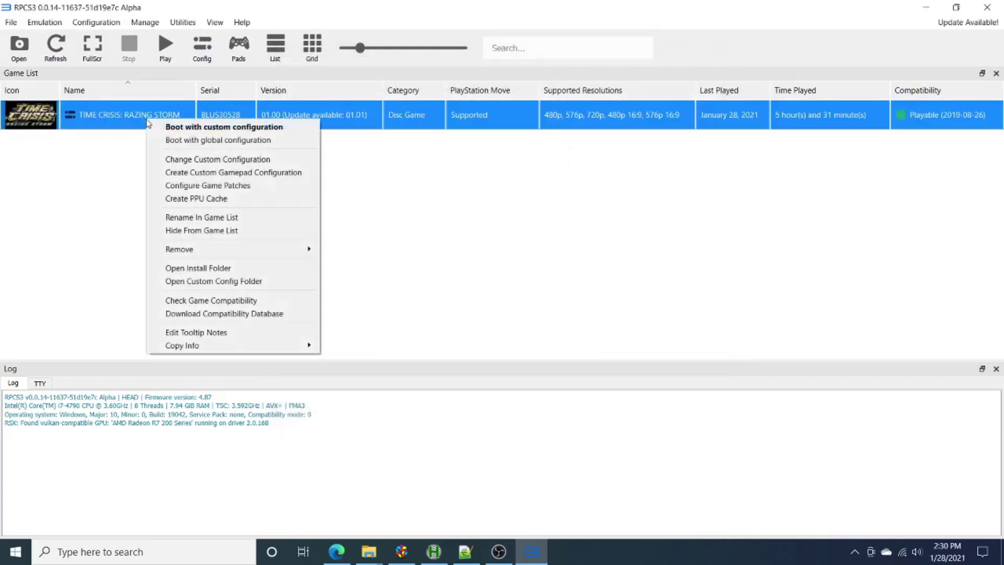
pyautogui.click(230, 160)
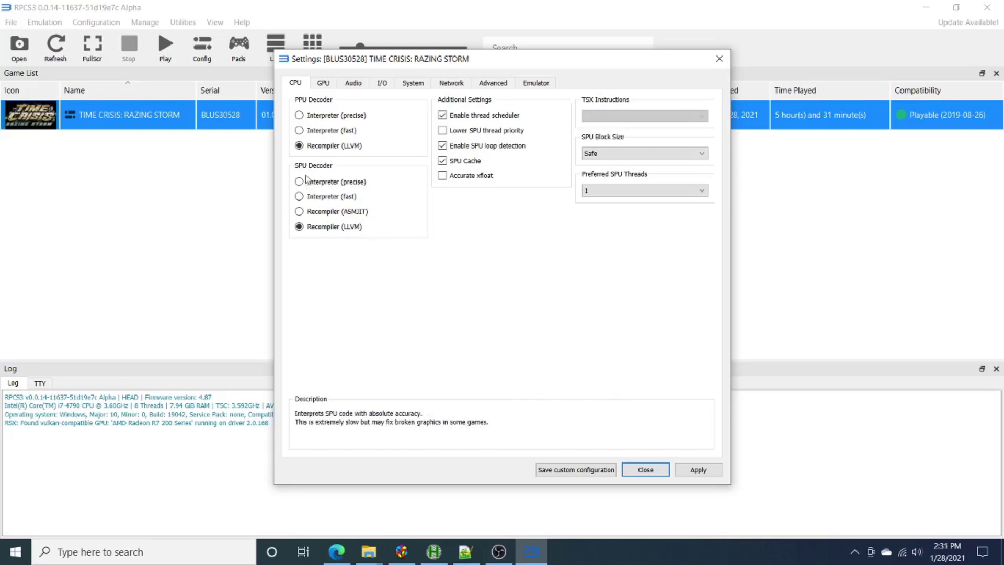
pyautogui.moveTo(359, 152)
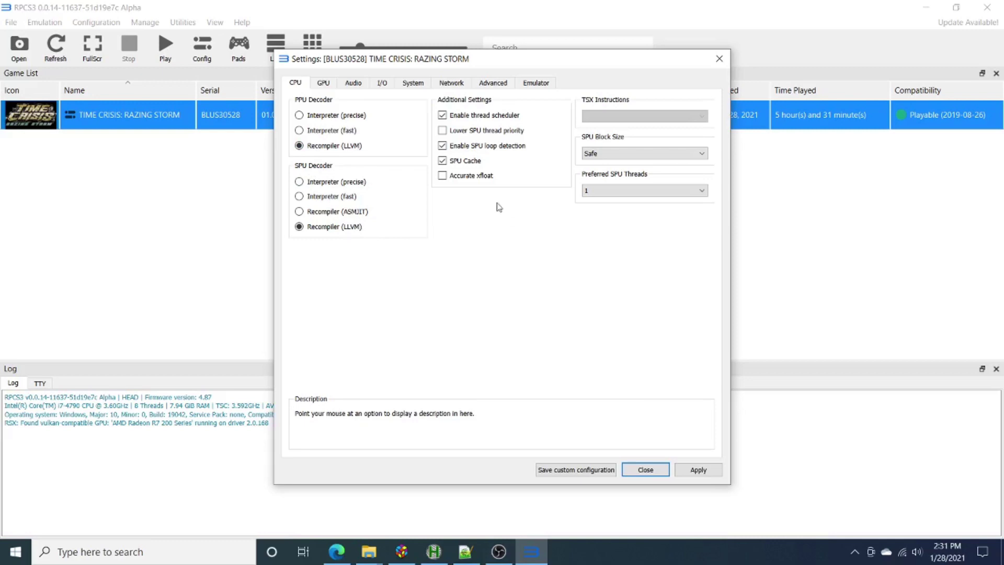
pyautogui.moveTo(465, 164)
pyautogui.click(609, 194)
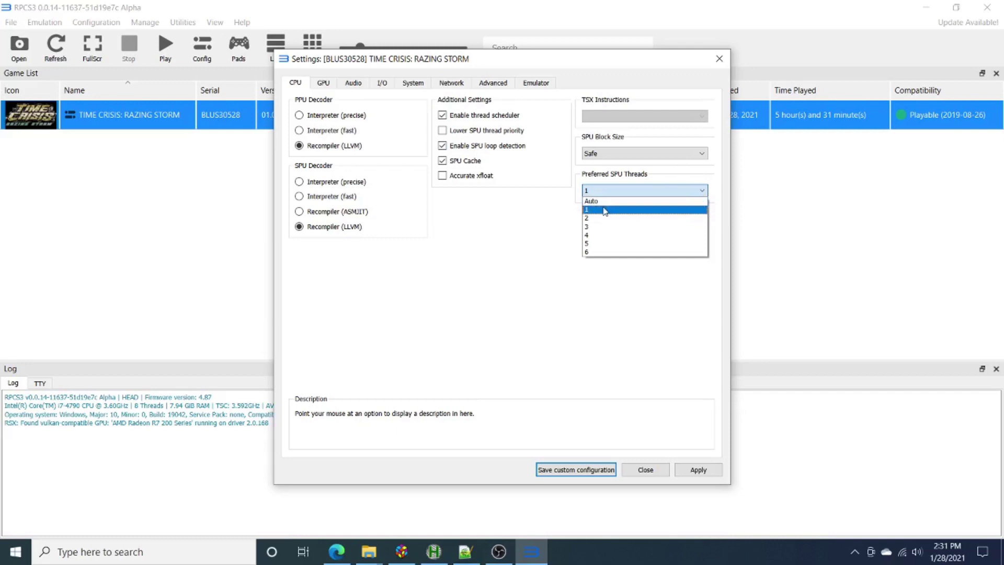
pyautogui.click(605, 210)
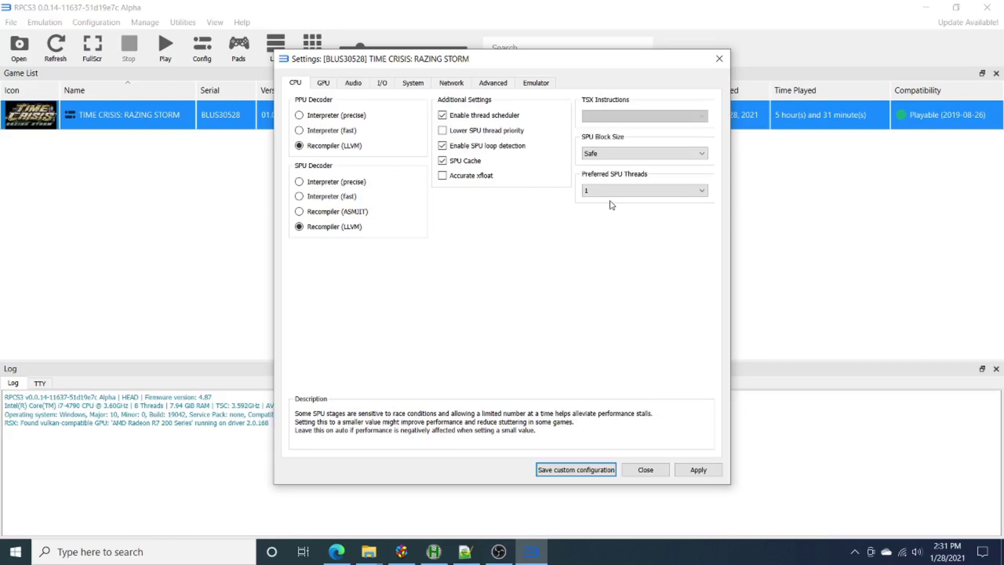
# Step: Review the game's GPU settings, including renderer, framelimit, anti-aliasing, default resolution, resolution scale and shader mode
pyautogui.click(327, 85)
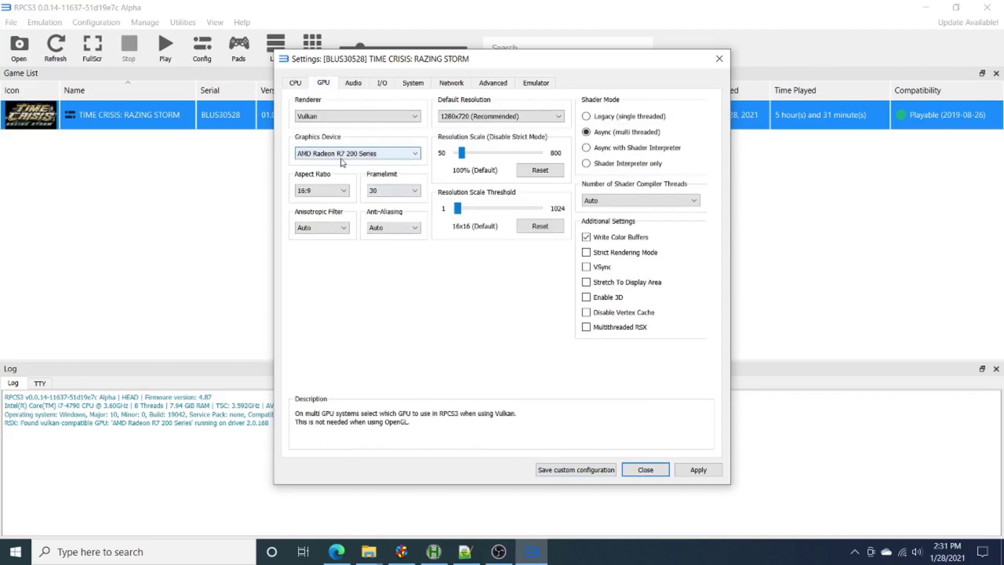
pyautogui.moveTo(321, 128)
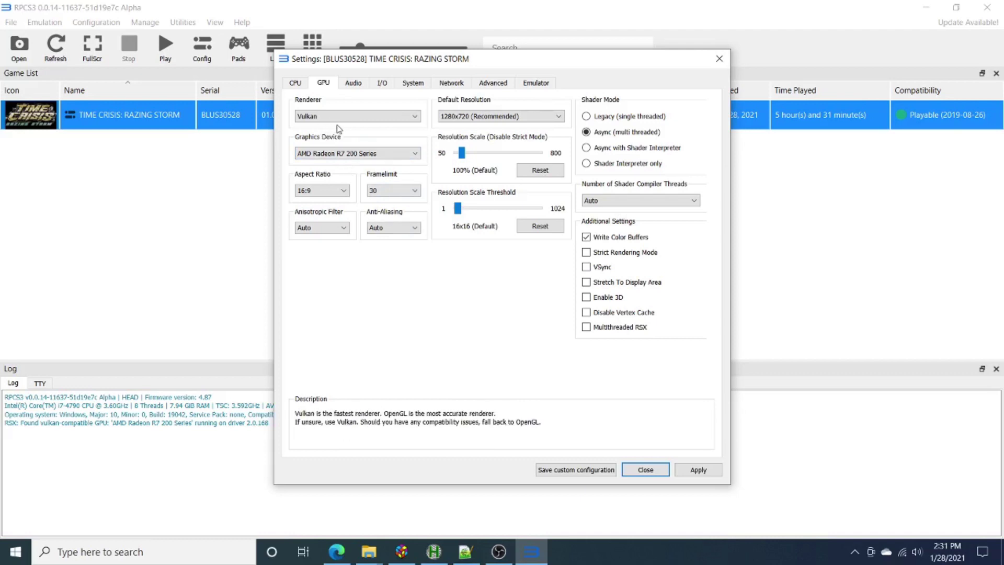
pyautogui.moveTo(412, 212)
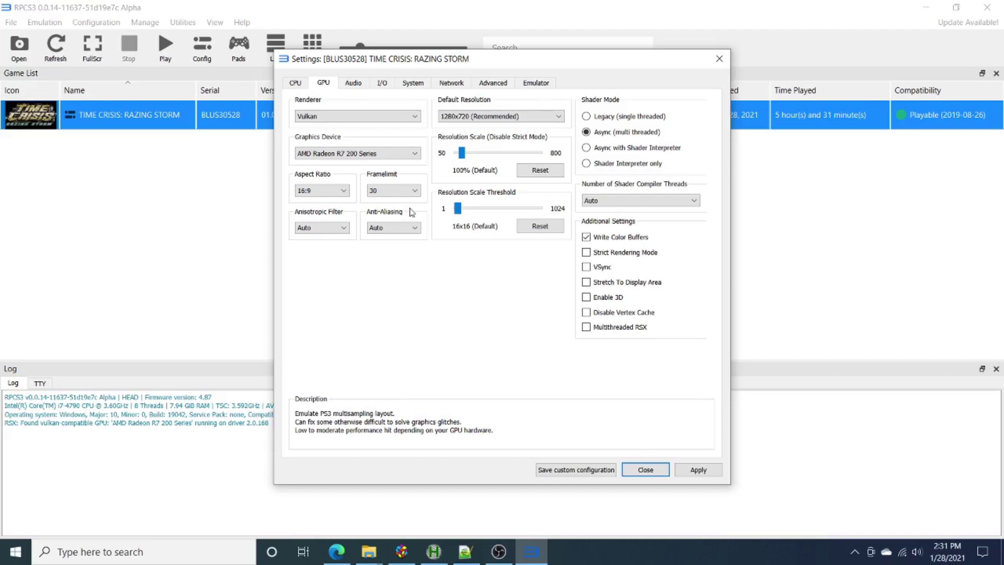
pyautogui.moveTo(391, 196)
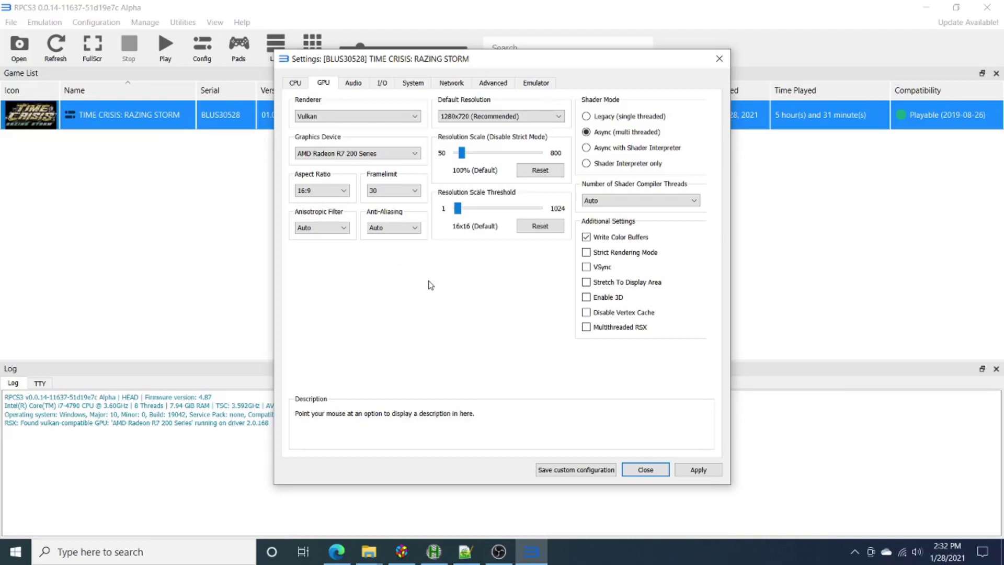
pyautogui.moveTo(499, 124)
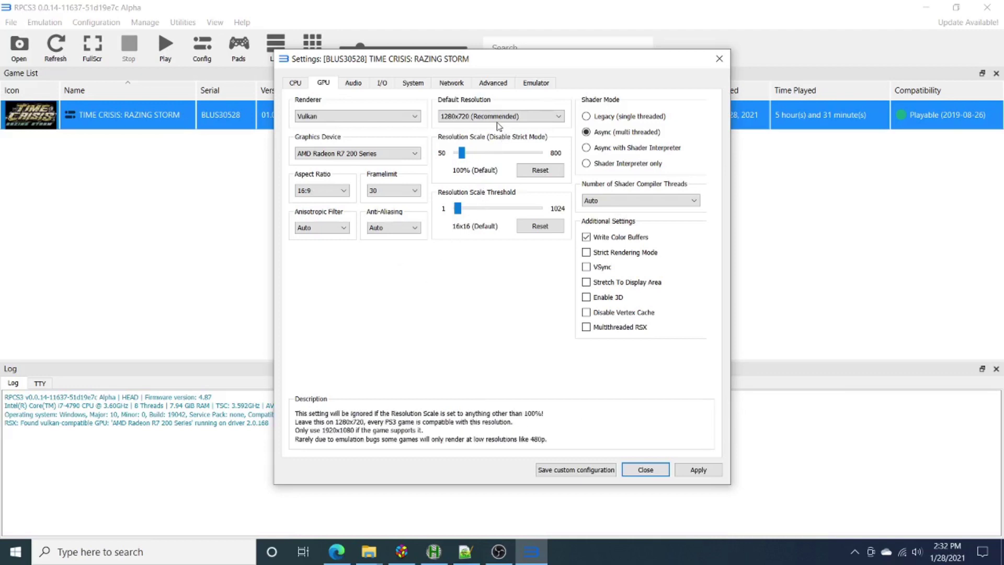
pyautogui.moveTo(468, 166)
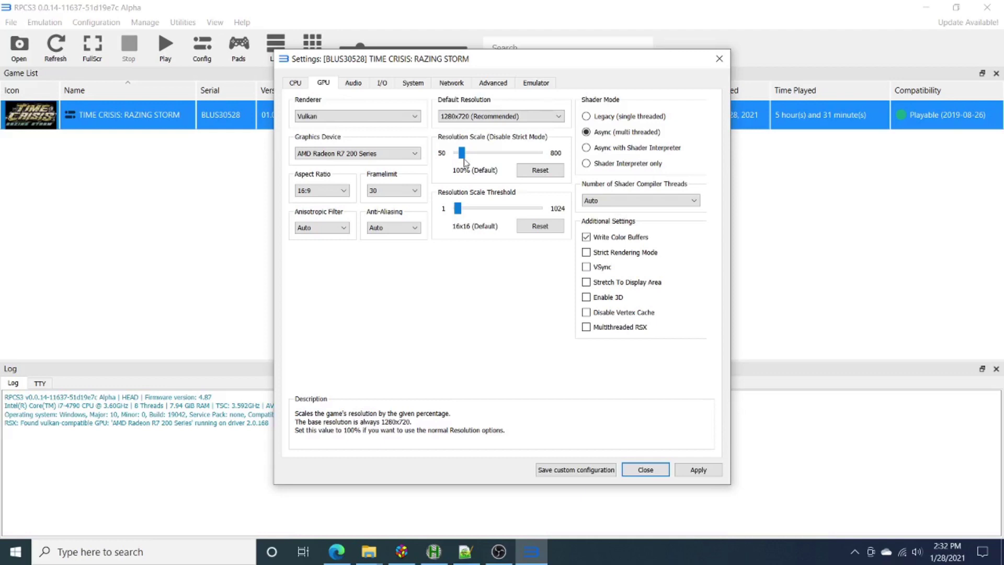
pyautogui.moveTo(509, 198)
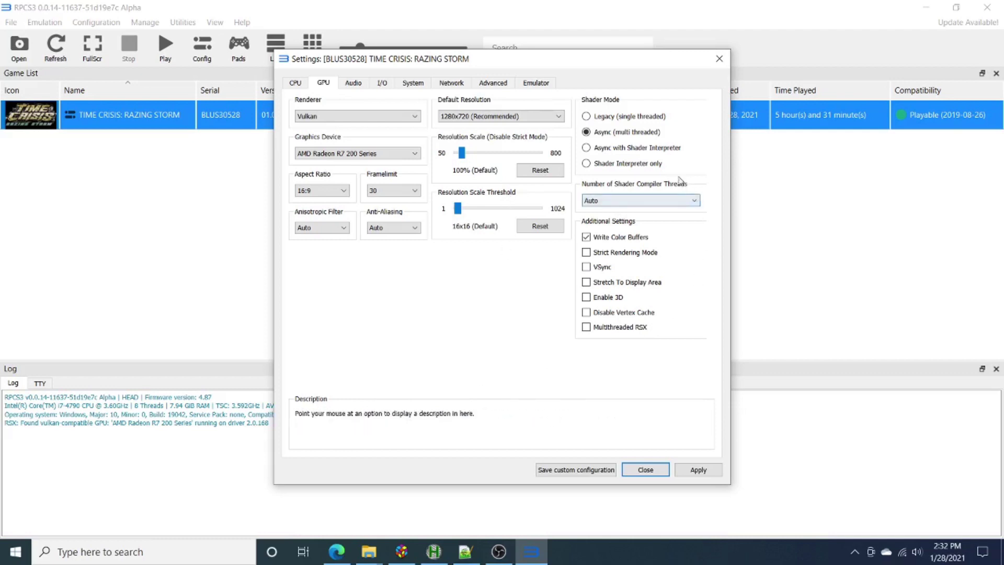
pyautogui.moveTo(654, 152)
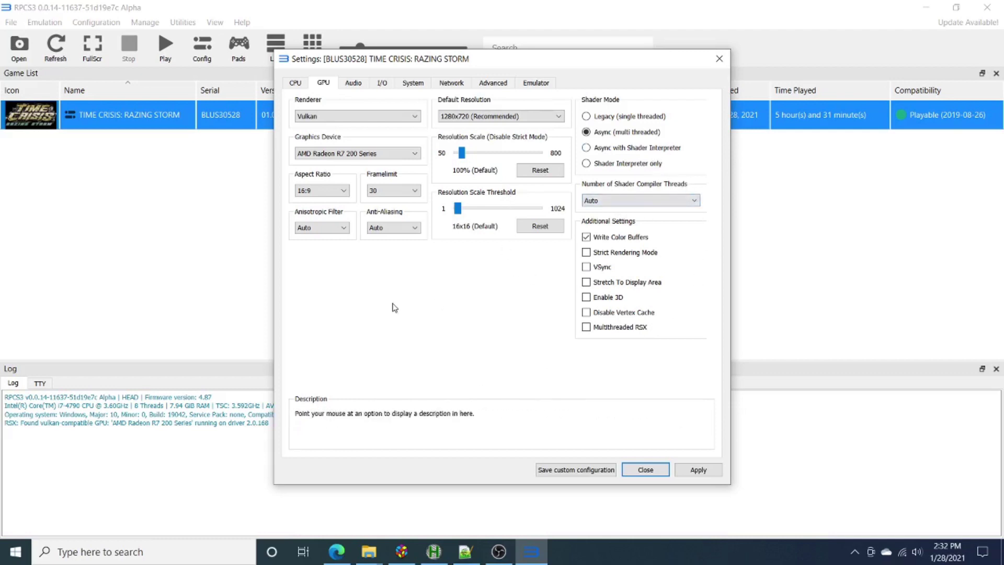
# Step: Review the game's Write Color Buffers option, audio settings, and I/O settings for the camera, Move, keyboard and mouse handlers
pyautogui.moveTo(627, 242)
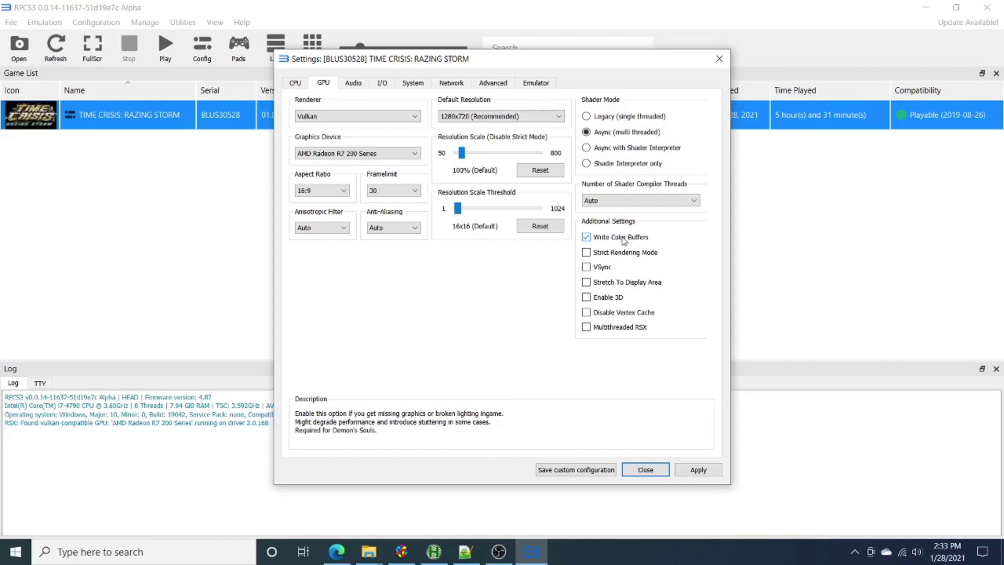
pyautogui.click(351, 85)
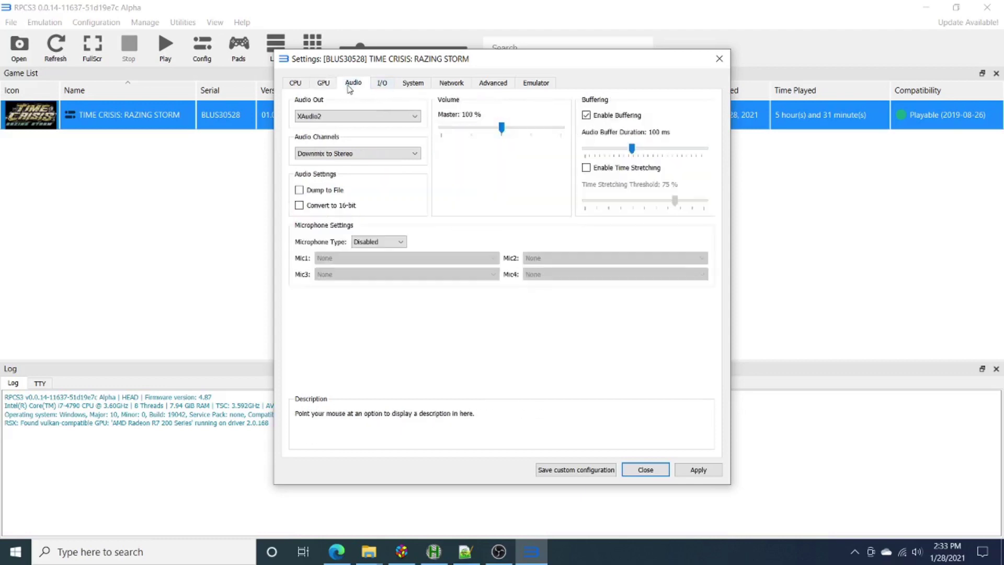
pyautogui.click(382, 85)
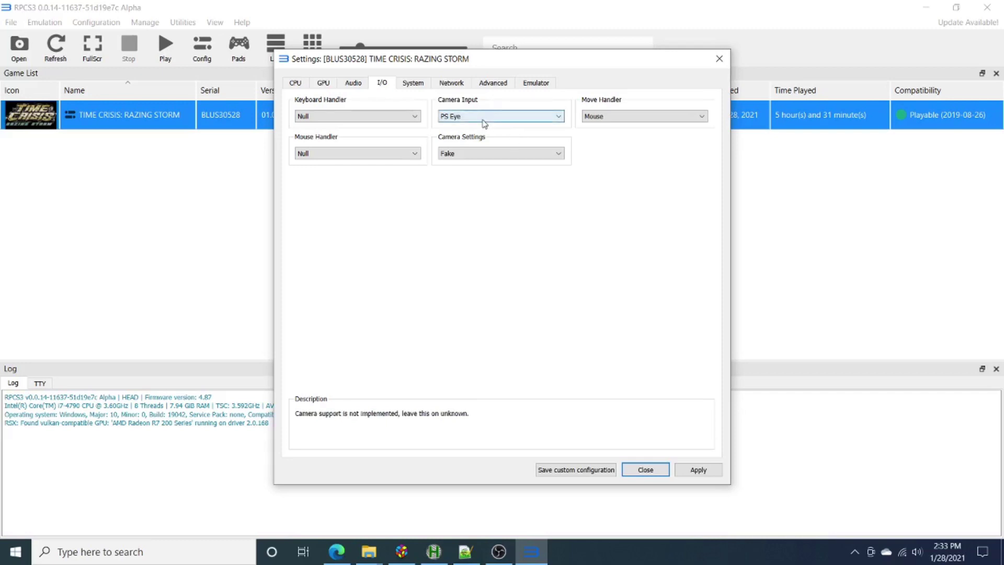
pyautogui.moveTo(617, 128)
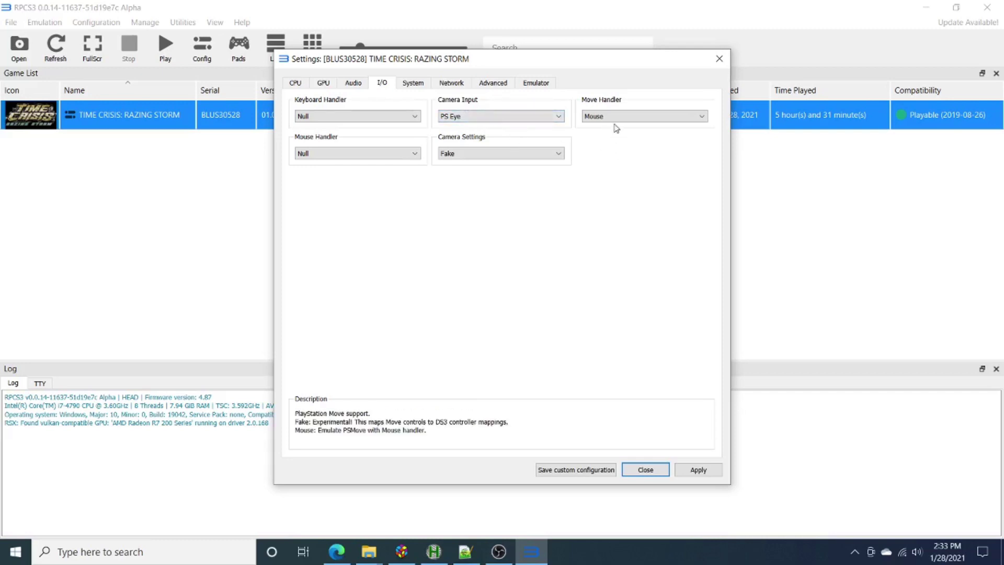
pyautogui.moveTo(545, 150)
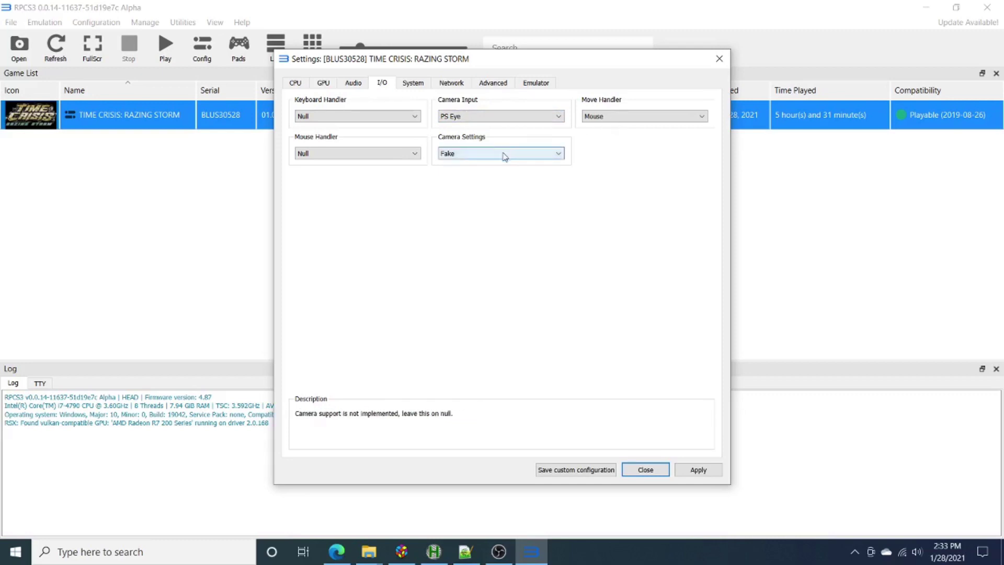
pyautogui.moveTo(373, 116)
pyautogui.moveTo(357, 158)
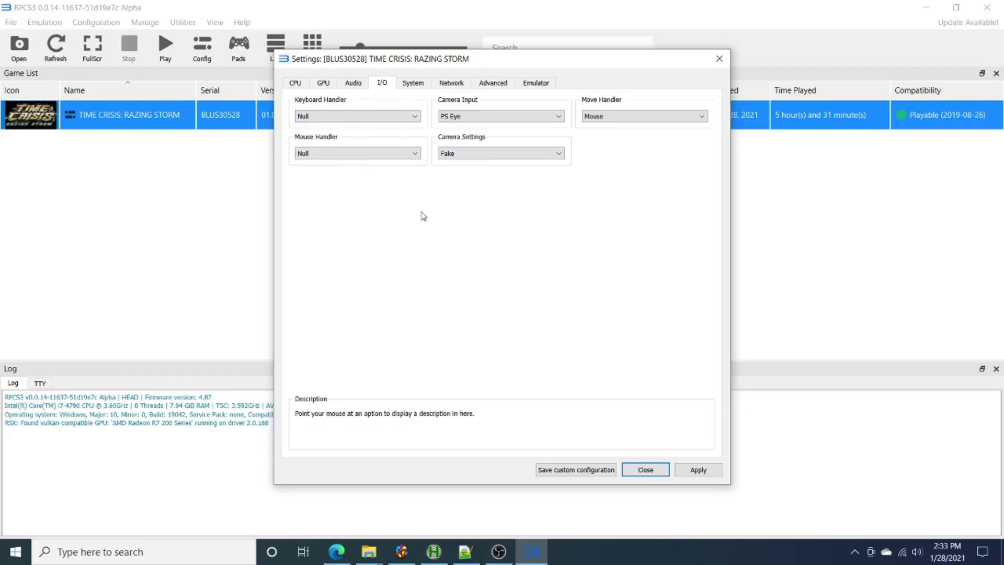
# Step: Look through the game's System, Network and Advanced settings
pyautogui.click(412, 83)
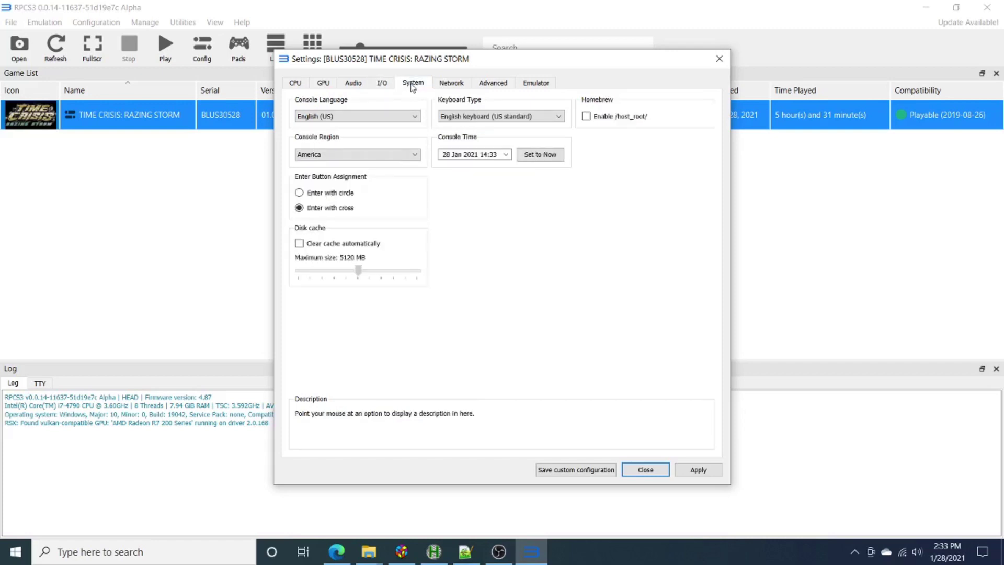
pyautogui.click(453, 84)
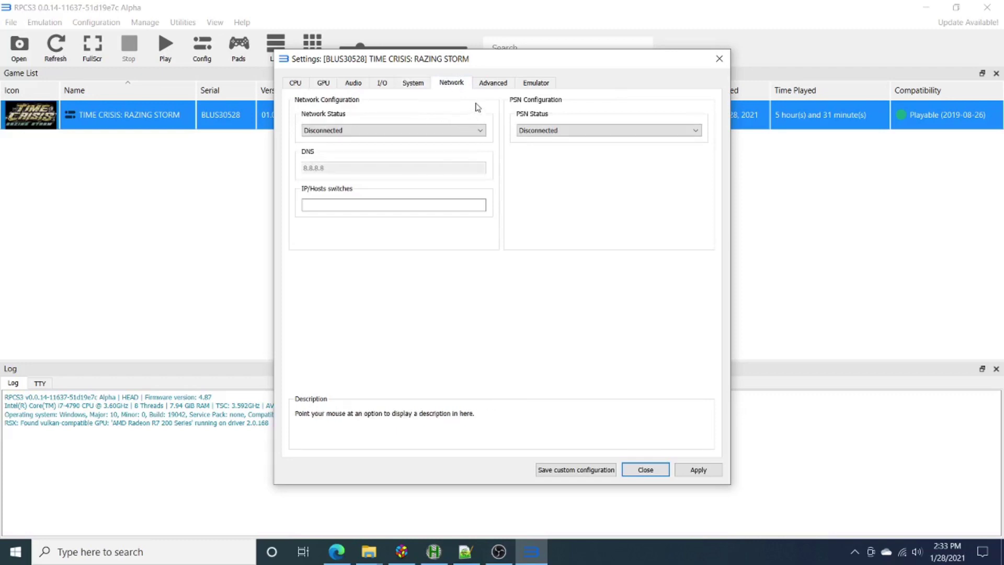
pyautogui.click(492, 84)
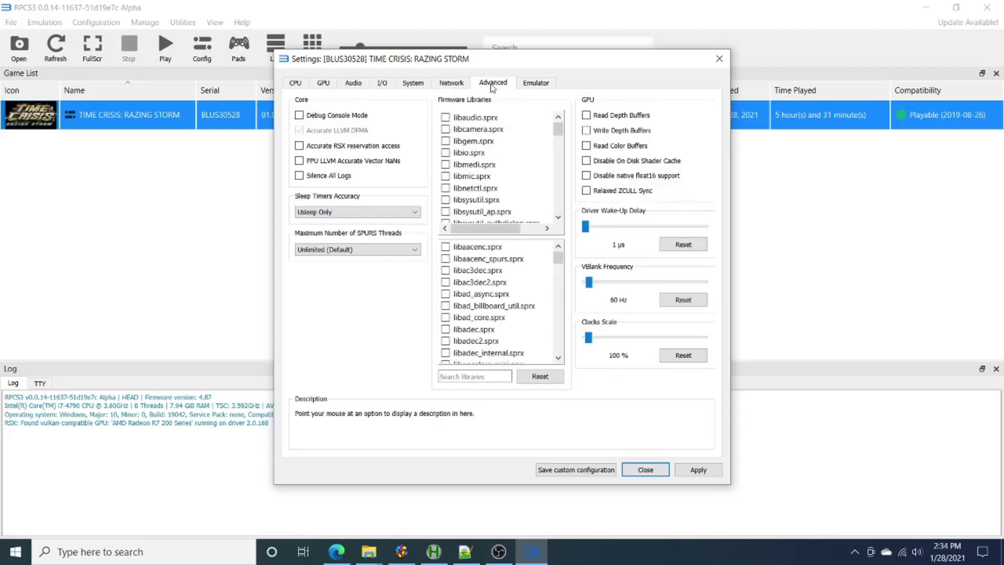
# Step: Turn off starting games in fullscreen mode in the game's emulator settings and check the game window title format
pyautogui.click(531, 88)
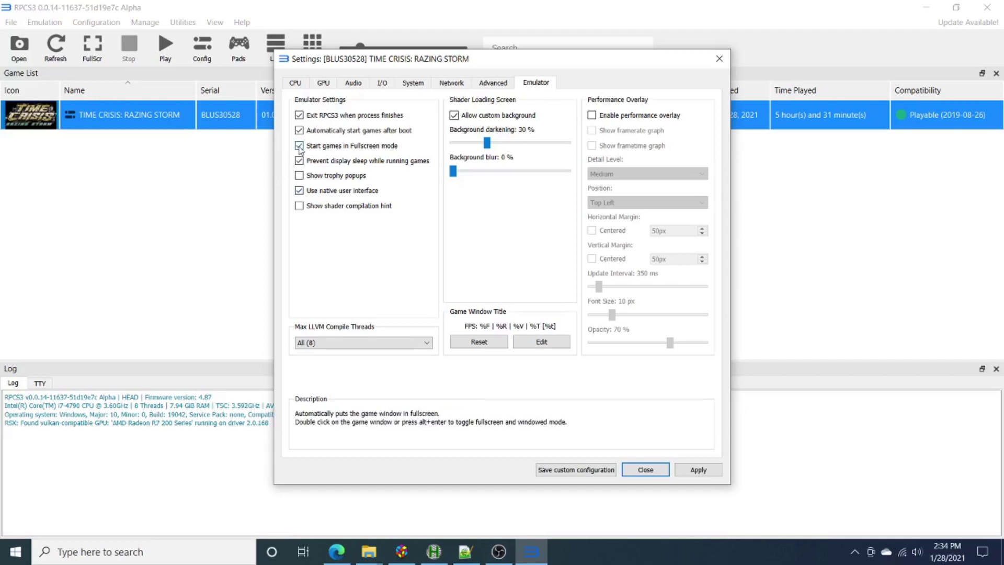
pyautogui.hotkey('shift', 'Tab')
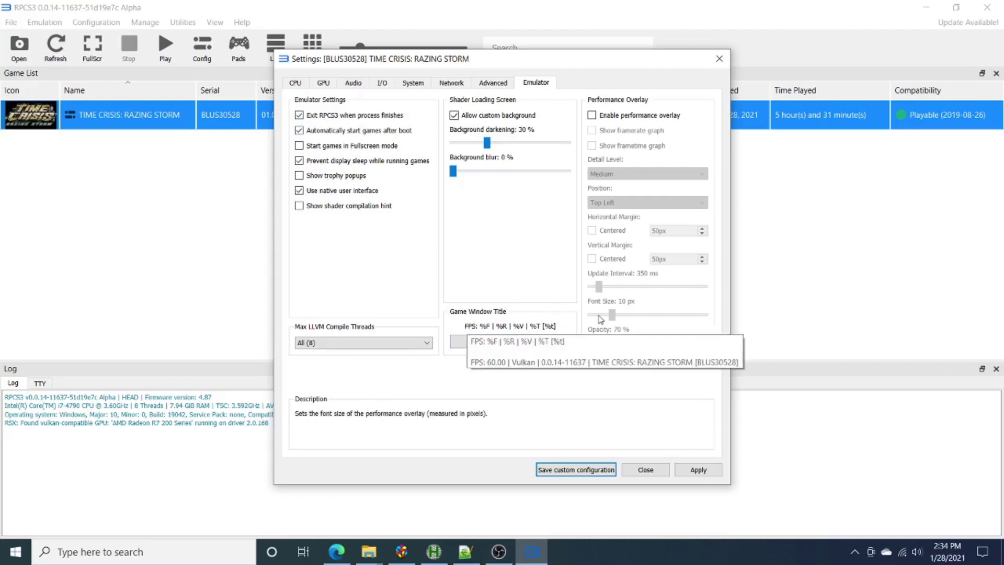
pyautogui.moveTo(560, 327)
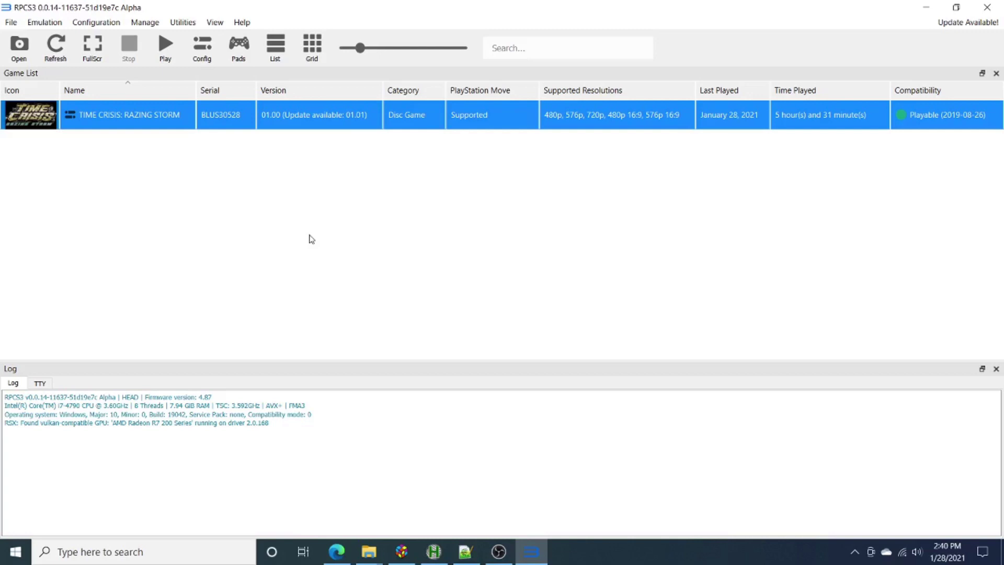
# Step: Switch to the Borderless Gaming 9.5.6 release page in the browser and show the already running Borderless Gaming window
pyautogui.hotkey('alt', 'Tab')
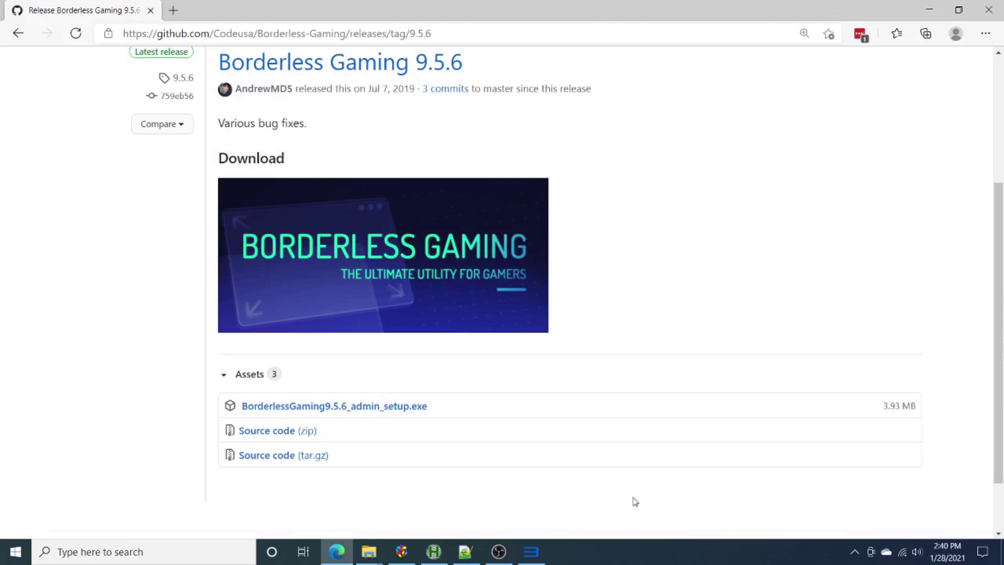
pyautogui.click(855, 554)
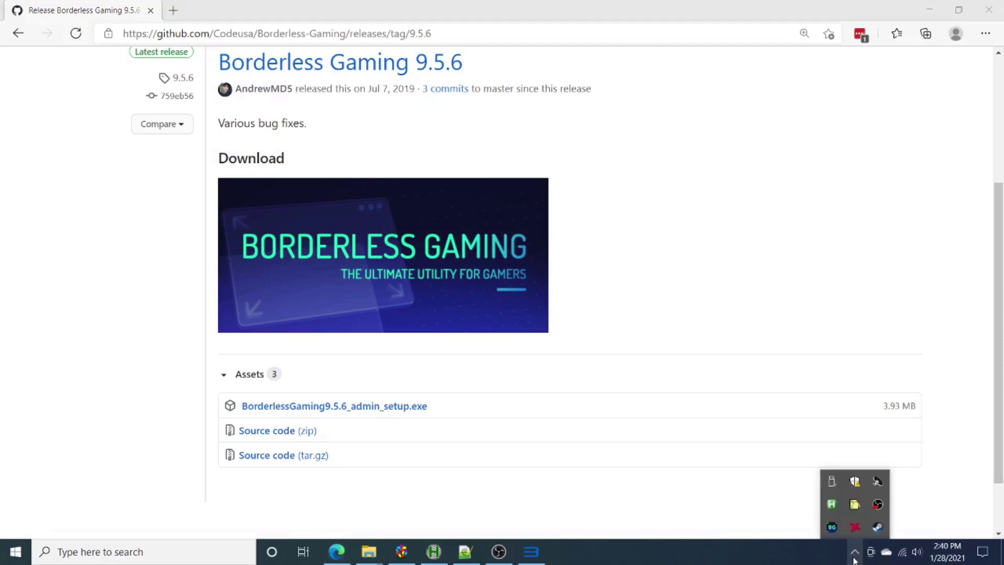
pyautogui.rightClick(832, 528)
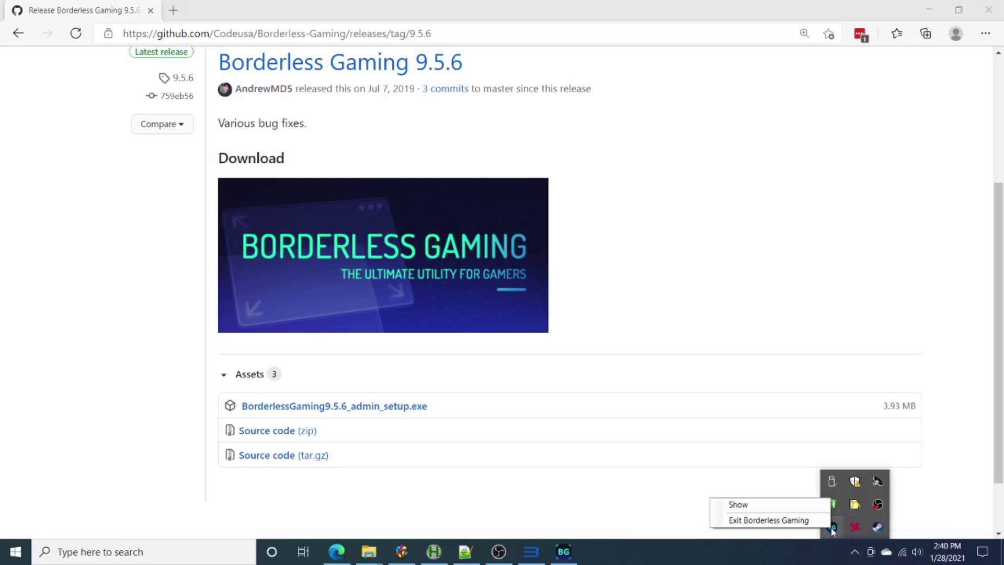
pyautogui.click(776, 505)
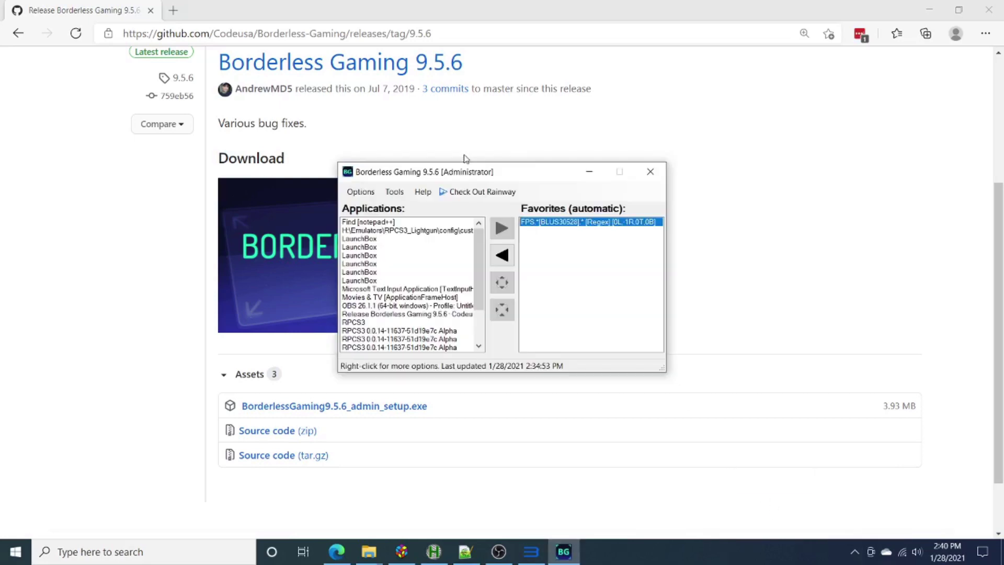
pyautogui.moveTo(455, 173); pyautogui.dragTo(442, 113)
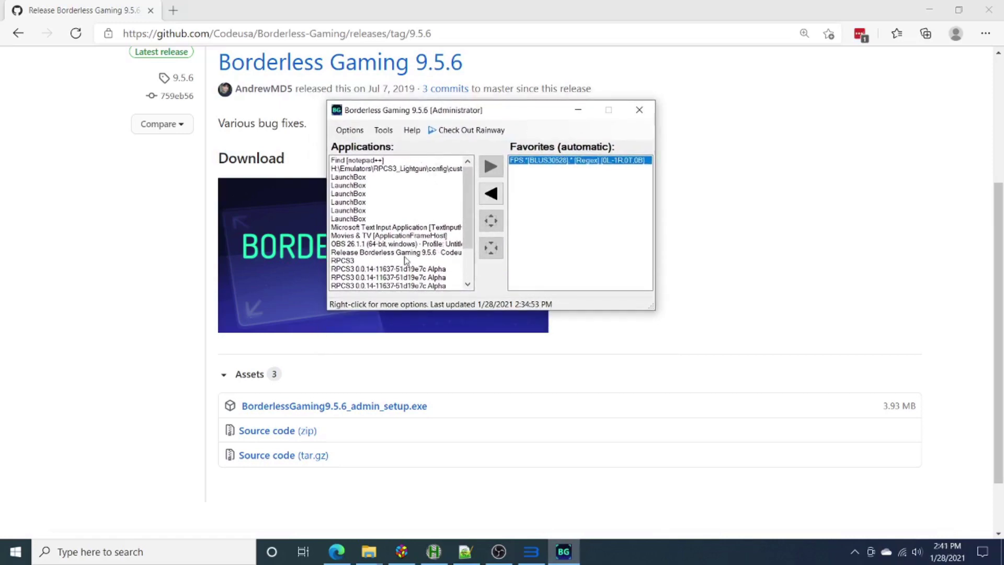
# Step: Look through the running applications and add LaunchBox to the favorites by window title regex, with the string LaunchBox
pyautogui.scroll(-2, 455, 198)
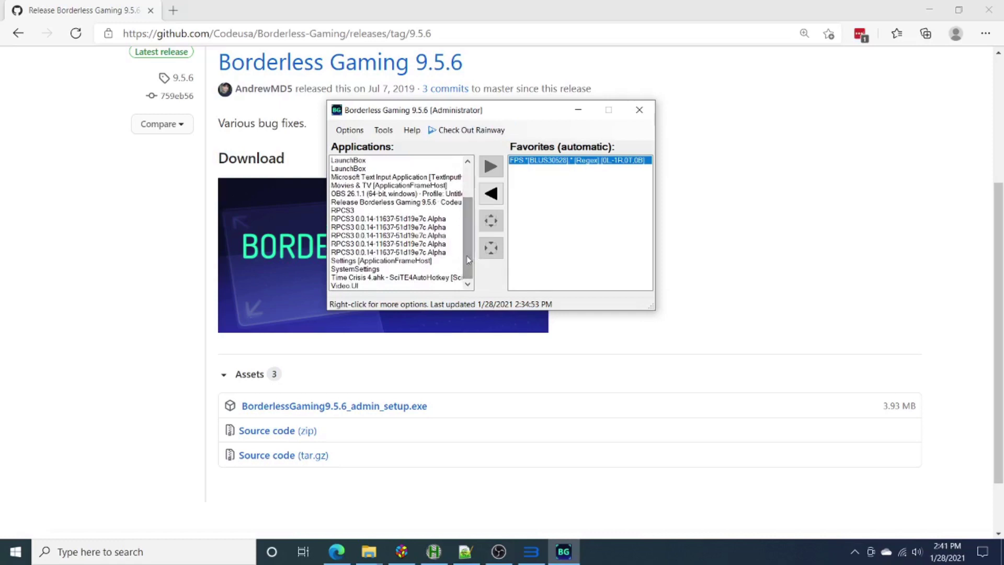
pyautogui.moveTo(468, 269); pyautogui.dragTo(469, 241)
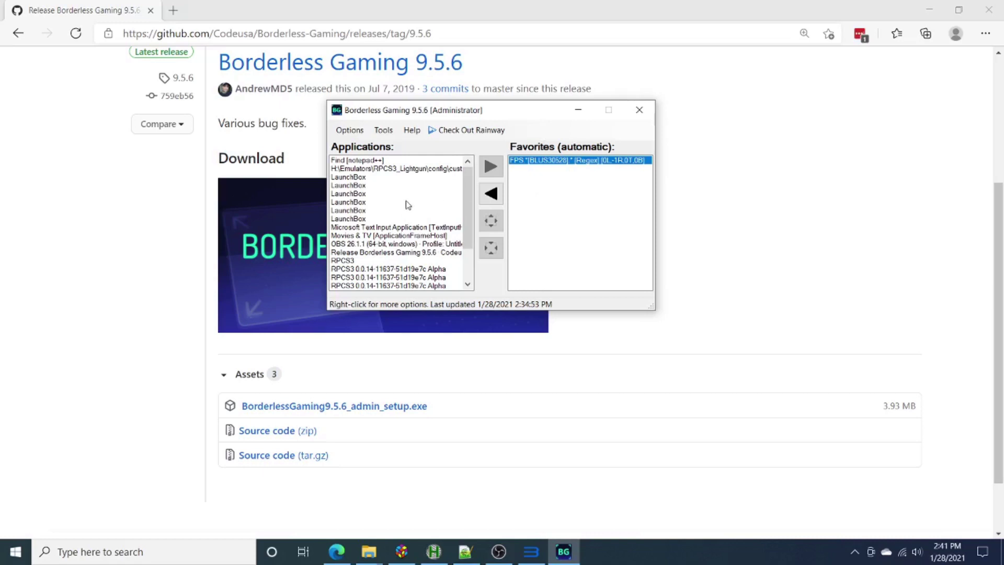
pyautogui.click(354, 211)
pyautogui.rightClick(354, 211)
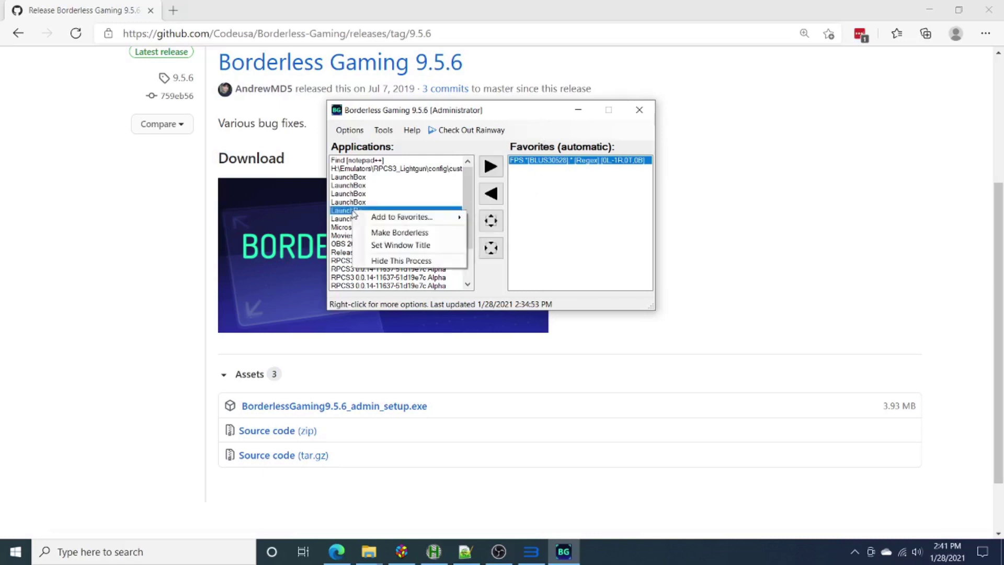
pyautogui.moveTo(407, 222)
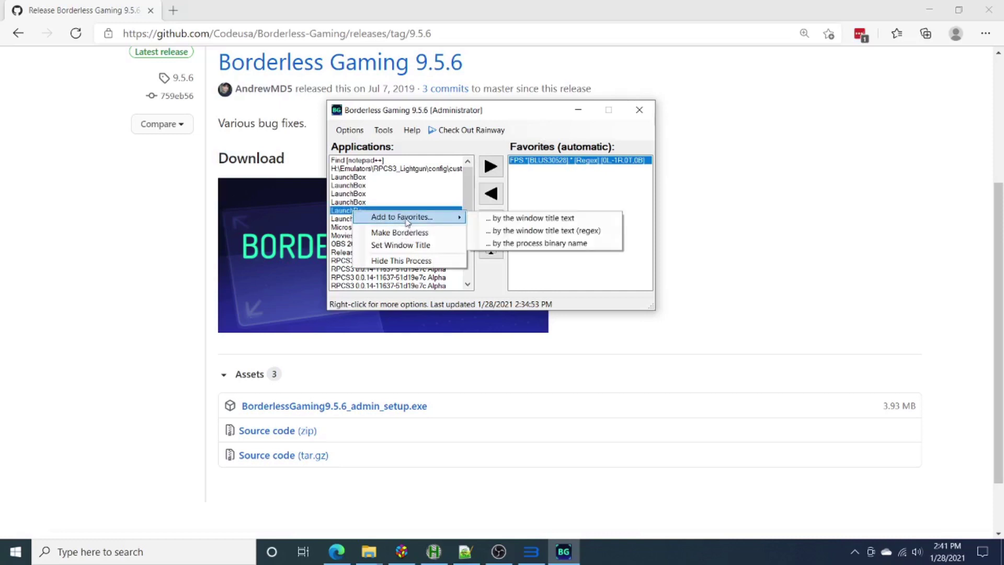
pyautogui.click(556, 233)
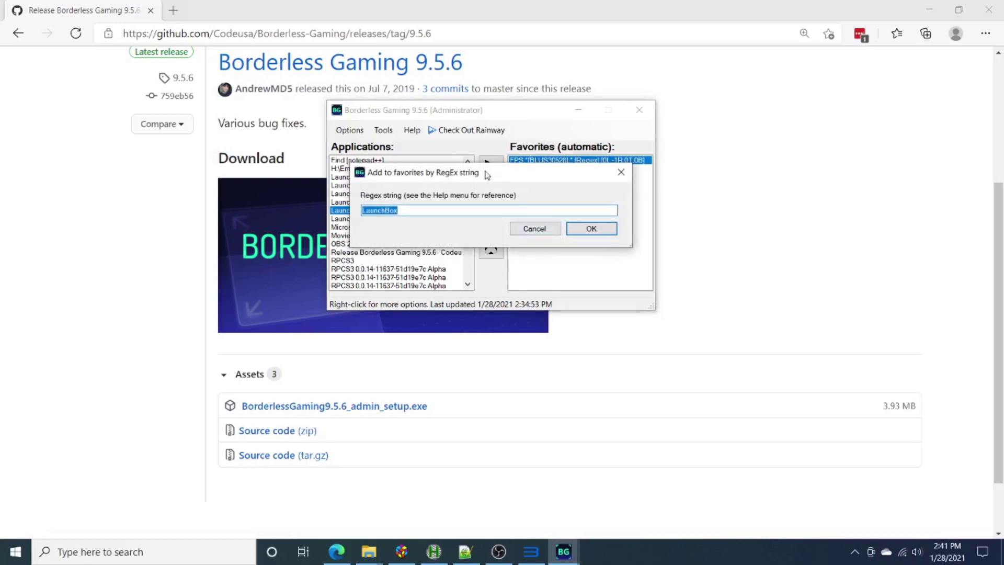
pyautogui.moveTo(469, 175); pyautogui.dragTo(606, 193)
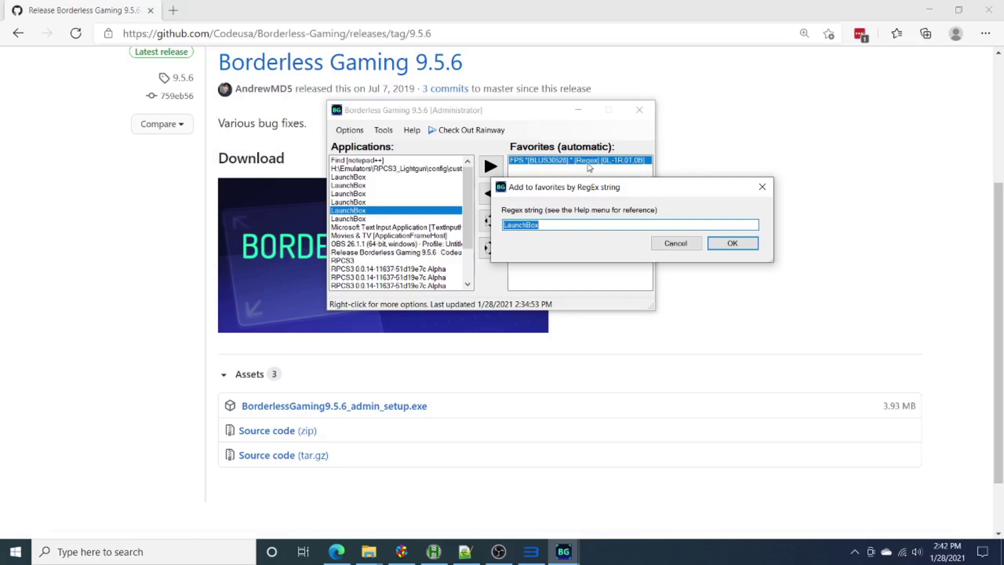
pyautogui.click(724, 243)
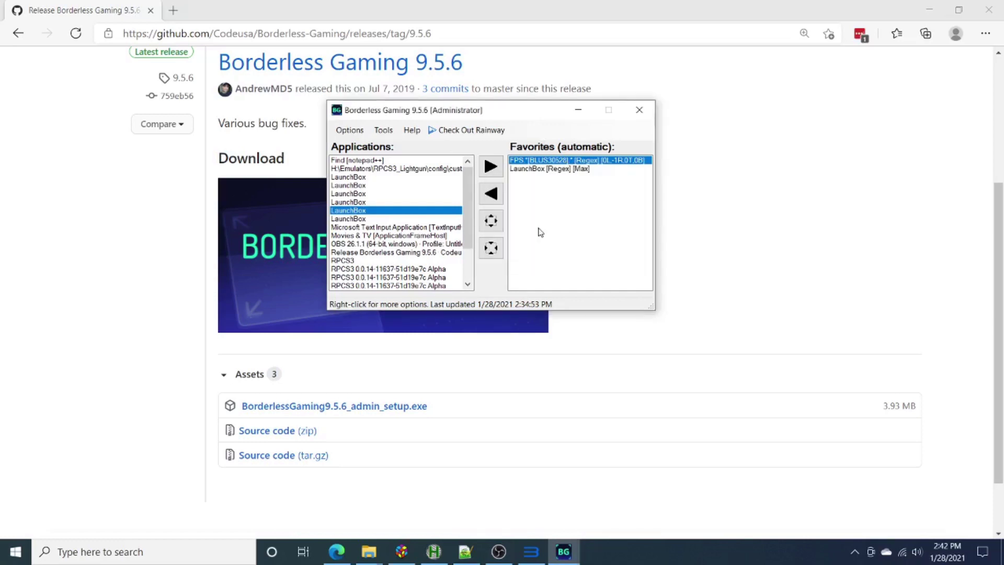
# Step: Switch to RPCS3, check the game window title format in the custom configuration of TIME CRISIS: RAZING STORM, and close without saving
pyautogui.click(532, 559)
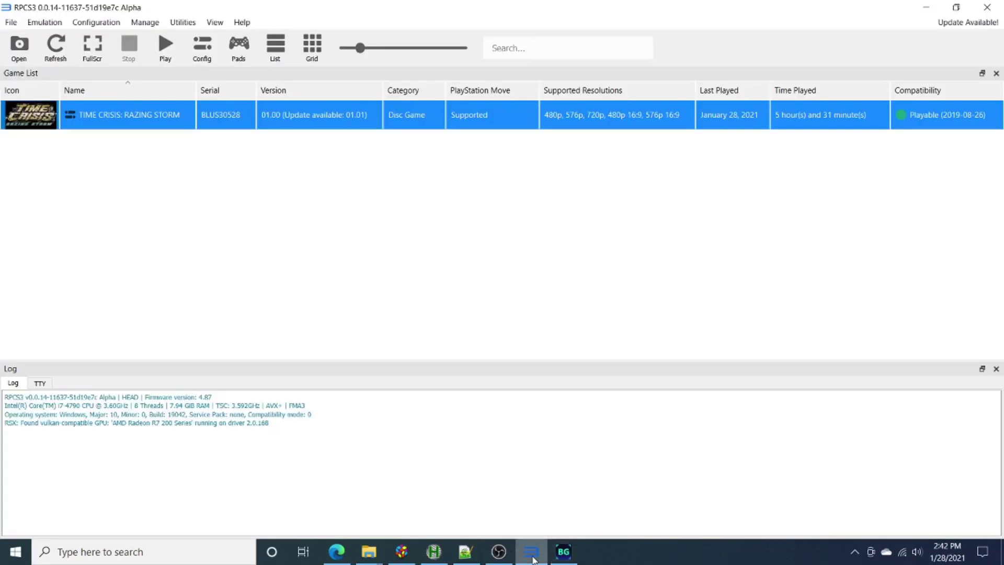
pyautogui.rightClick(95, 122)
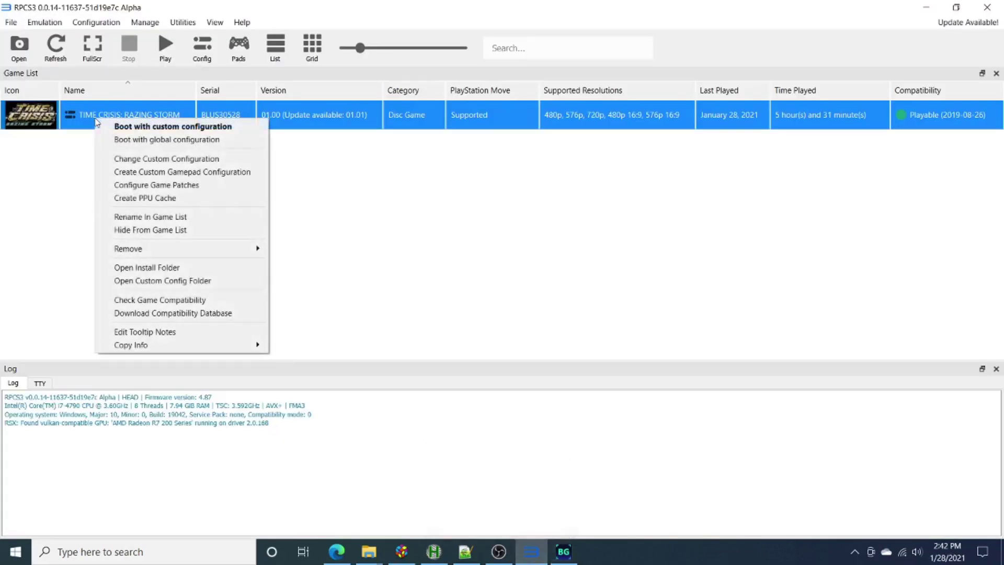
pyautogui.click(144, 159)
pyautogui.click(534, 85)
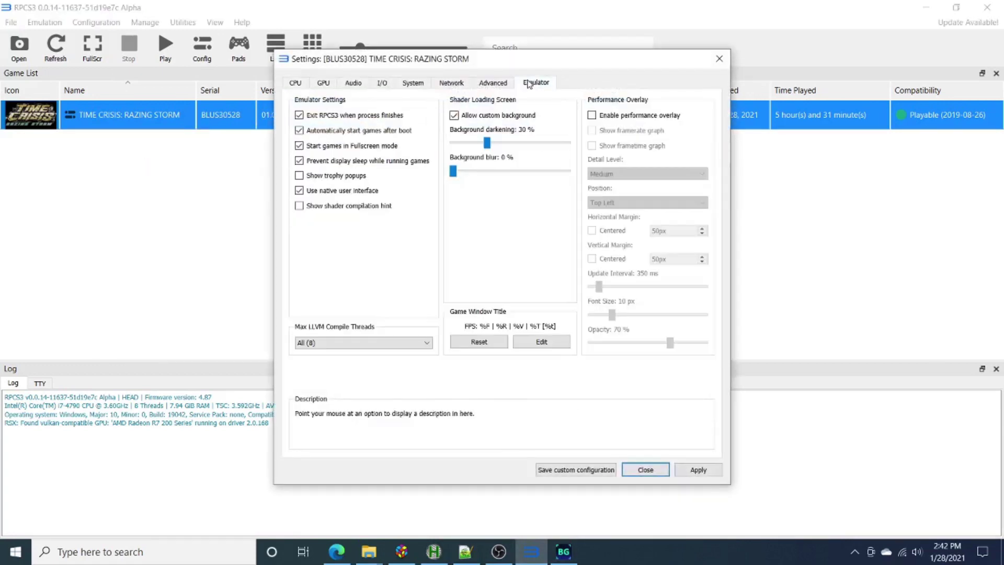
pyautogui.moveTo(476, 316)
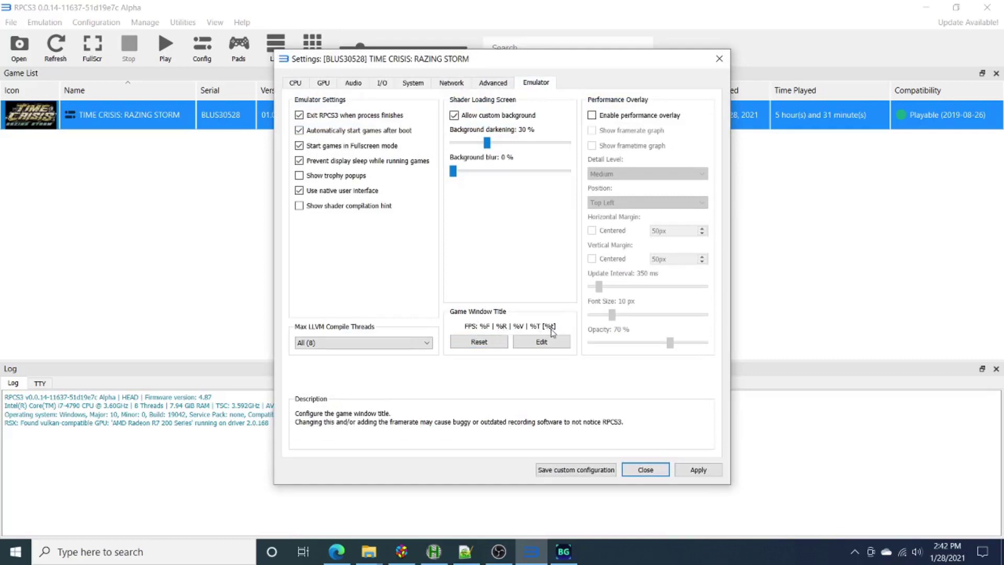
pyautogui.moveTo(551, 332)
pyautogui.click(660, 474)
# Step: Switch to Borderless Gaming and remove the LaunchBox entry from the favorites
pyautogui.click(570, 552)
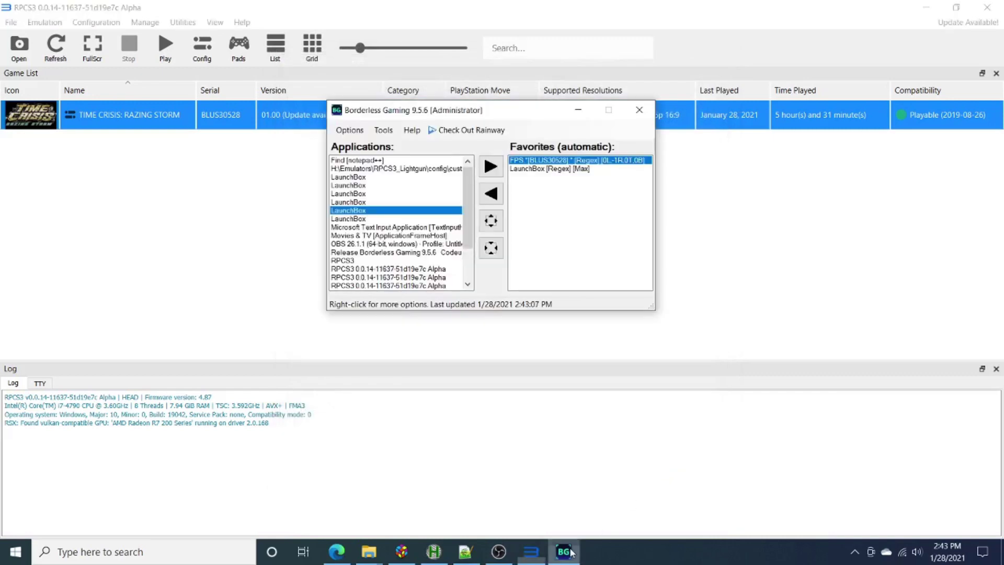
pyautogui.click(543, 169)
pyautogui.click(489, 199)
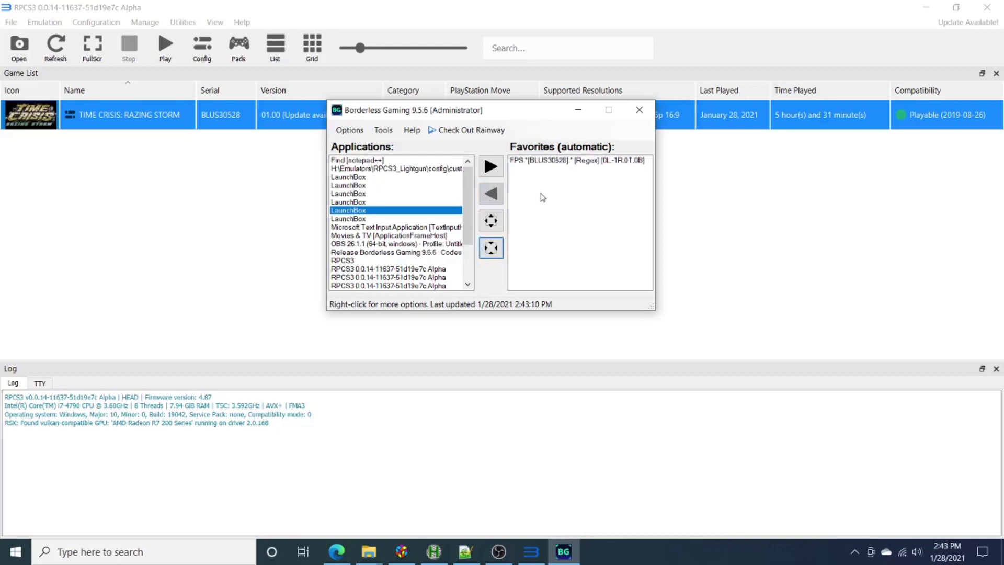
# Step: Adjust the window bounds of the BLUS30528 favorite, accepting 0 pixels left, -1 right, 0 top and 0 bottom
pyautogui.click(594, 163)
pyautogui.rightClick(594, 163)
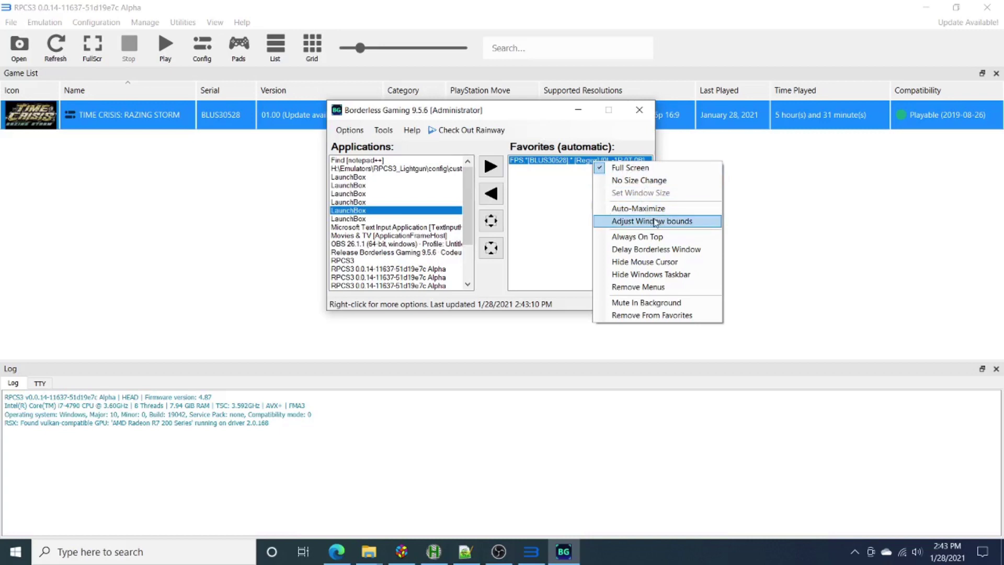
pyautogui.click(648, 222)
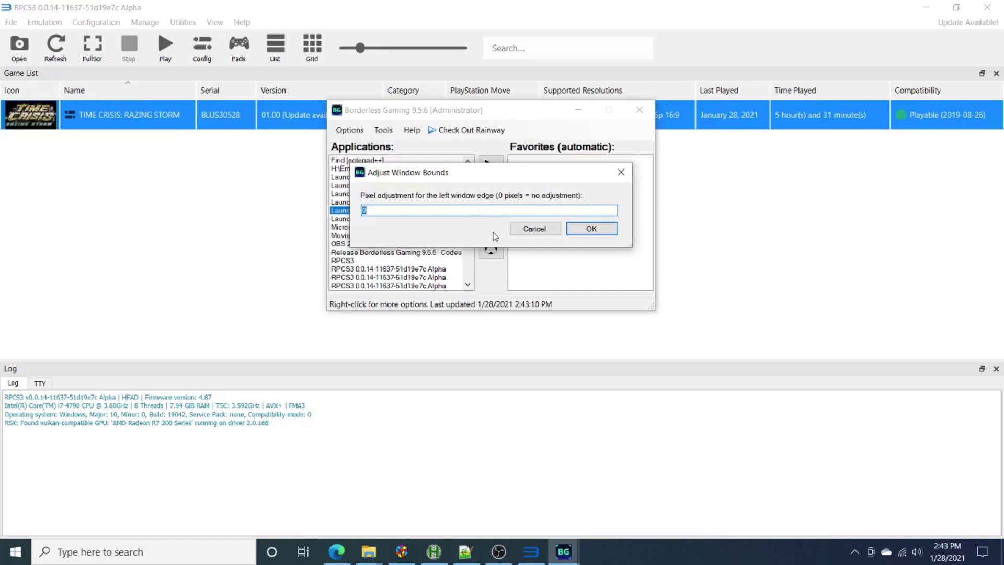
pyautogui.click(590, 229)
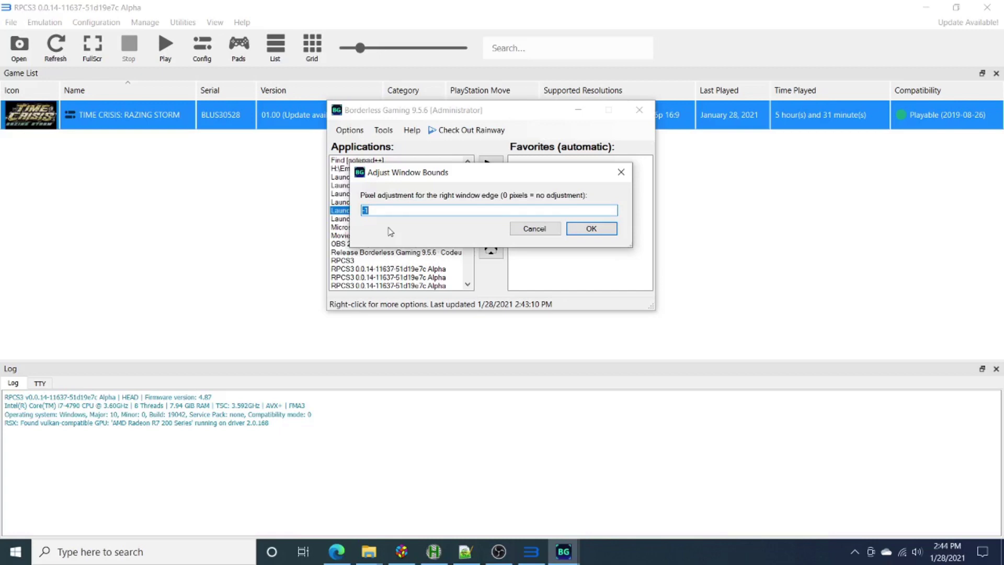
pyautogui.click(590, 231)
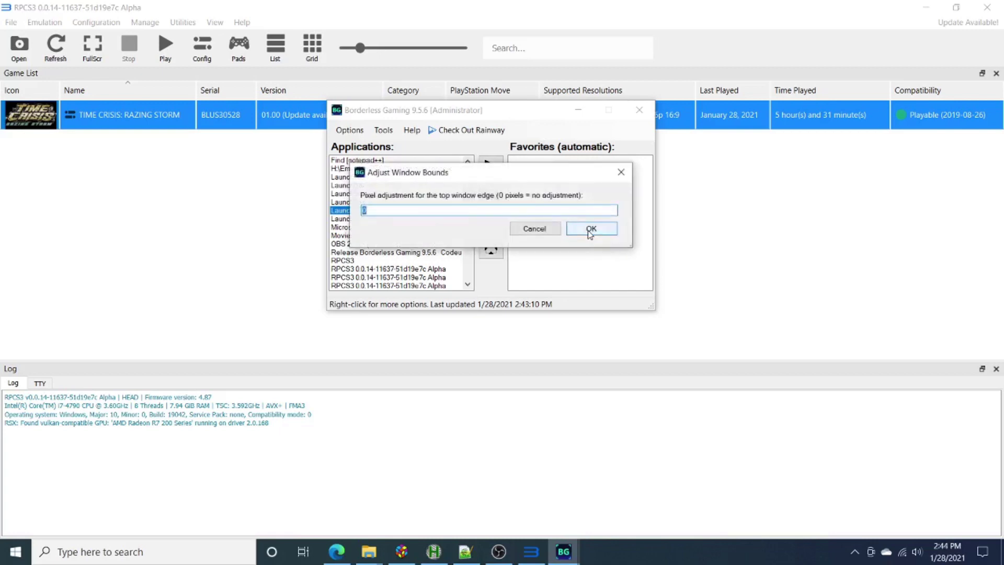
pyautogui.click(590, 231)
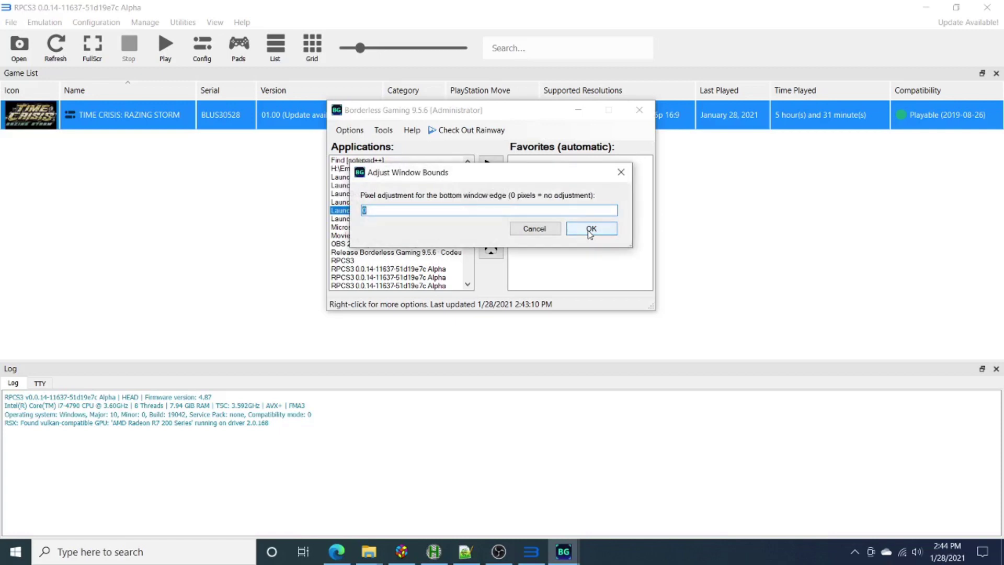
pyautogui.click(590, 231)
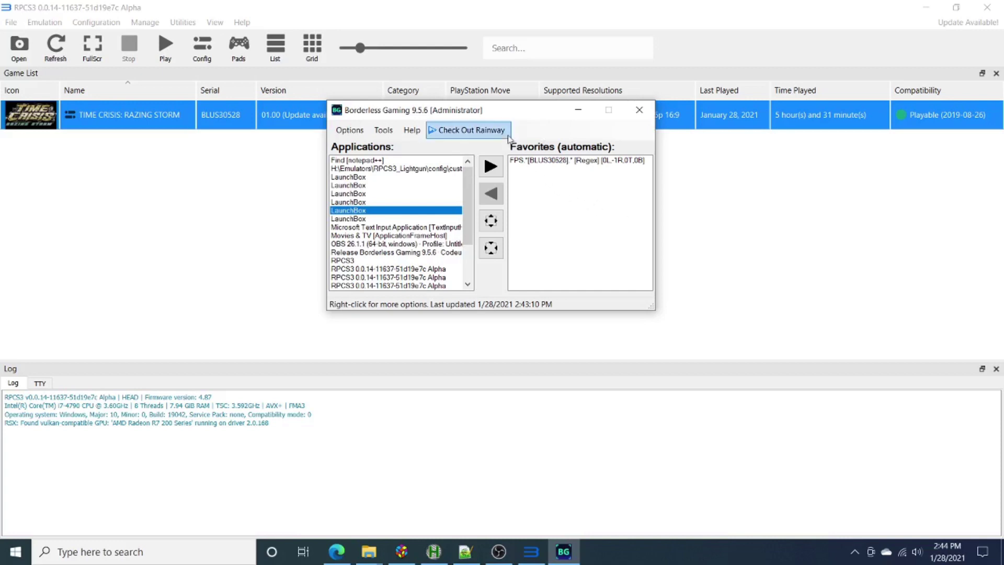
# Step: Minimize Borderless Gaming to the system tray and reopen its window from there
pyautogui.click(574, 112)
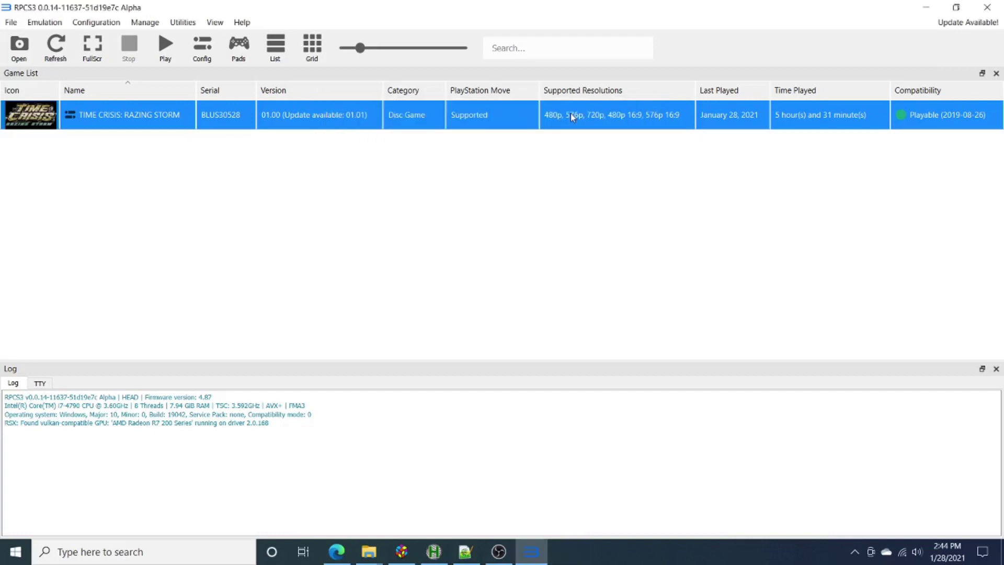
pyautogui.click(855, 553)
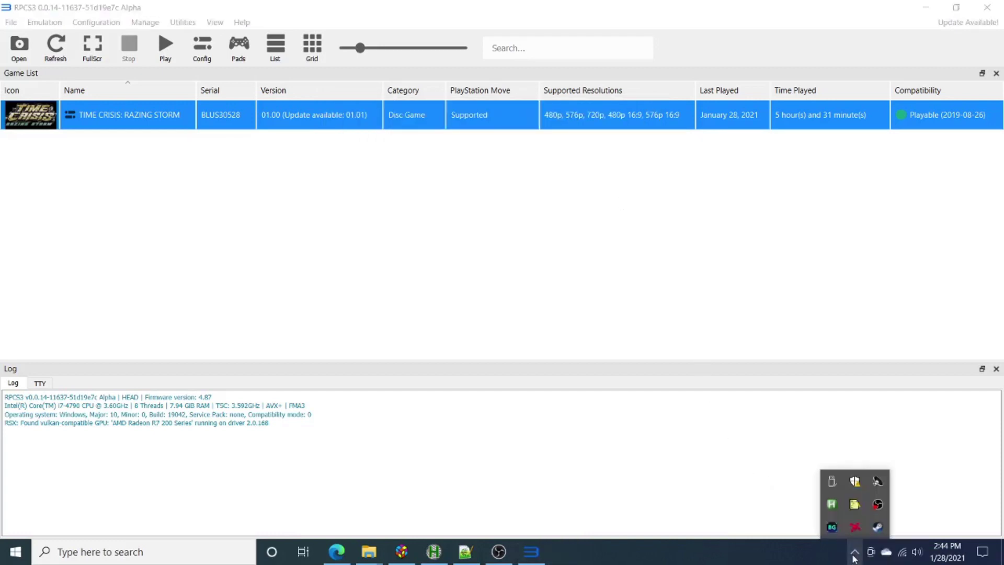
pyautogui.rightClick(832, 528)
pyautogui.click(758, 506)
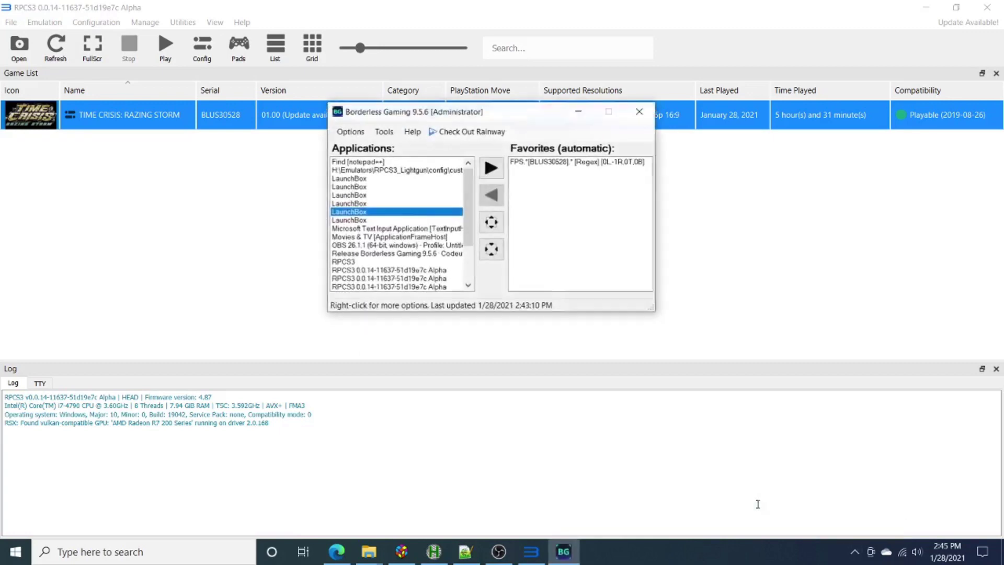
# Step: Check the Run On Startup option of Borderless Gaming and minimize its window to the tray
pyautogui.click(349, 132)
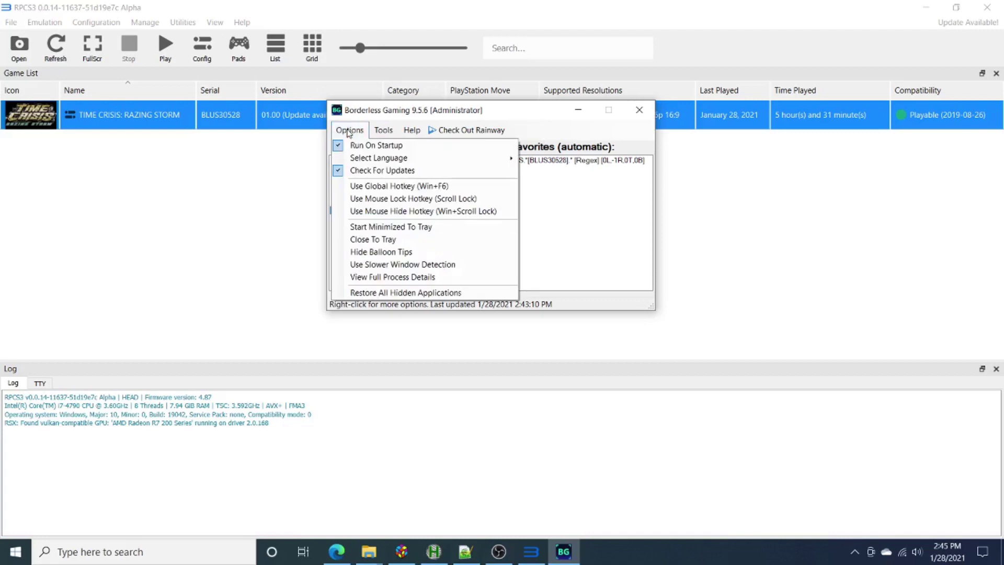
pyautogui.click(377, 147)
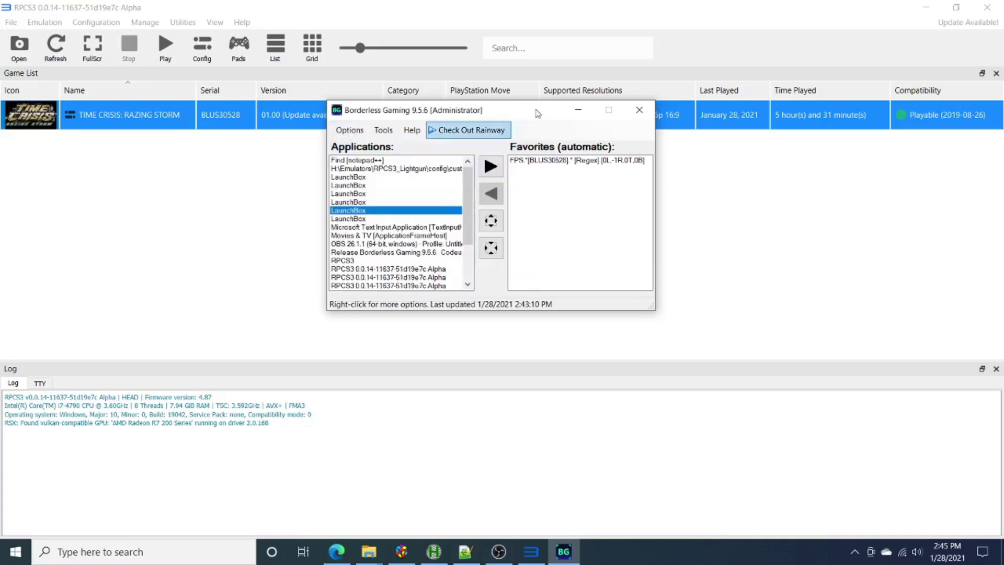
pyautogui.click(576, 110)
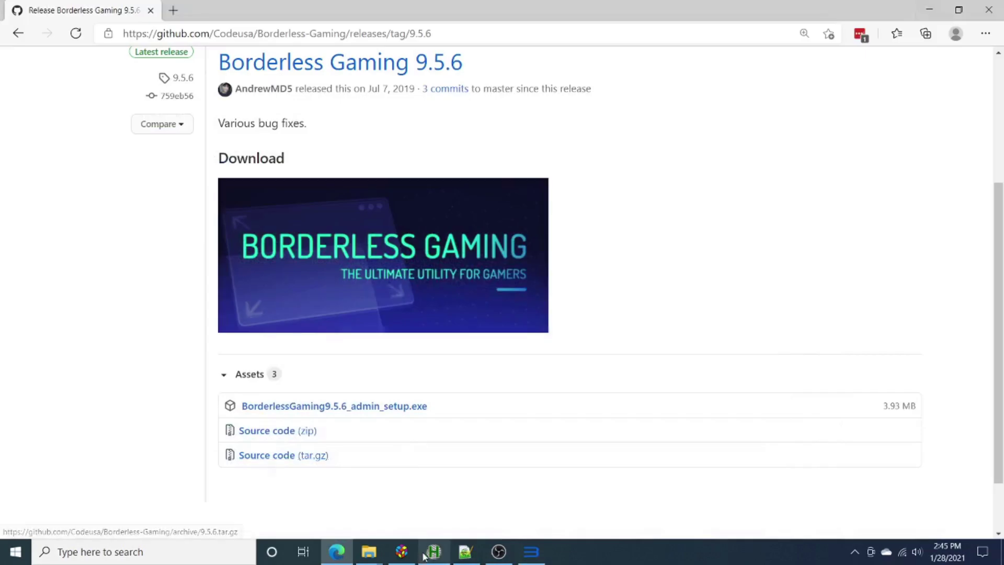
# Step: Switch to SciTE4AutoHotkey and examine the timecrisis4.self path in the RPCS3 launch line of Time Crisis 4.ahk
pyautogui.click(433, 555)
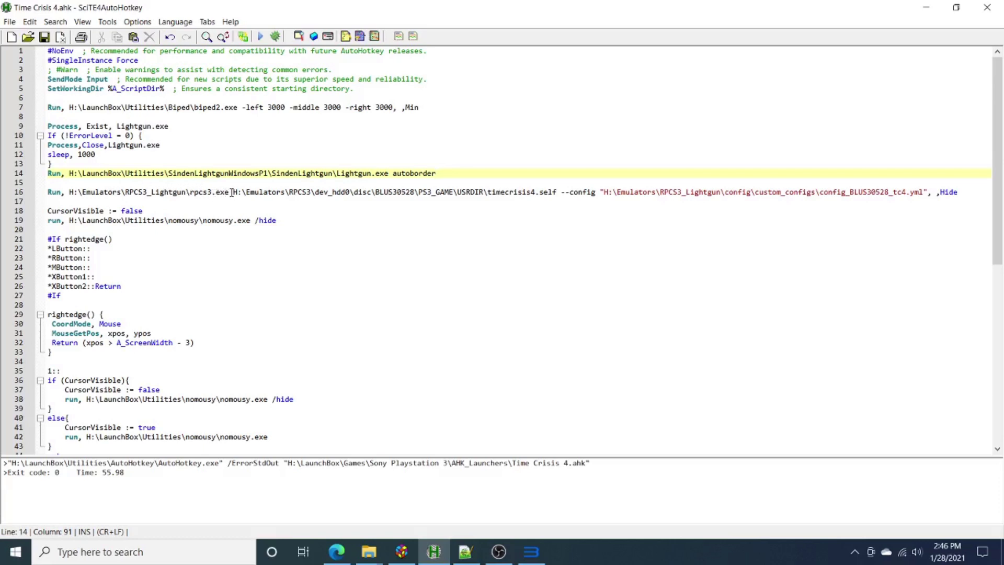
pyautogui.moveTo(234, 192); pyautogui.dragTo(557, 192)
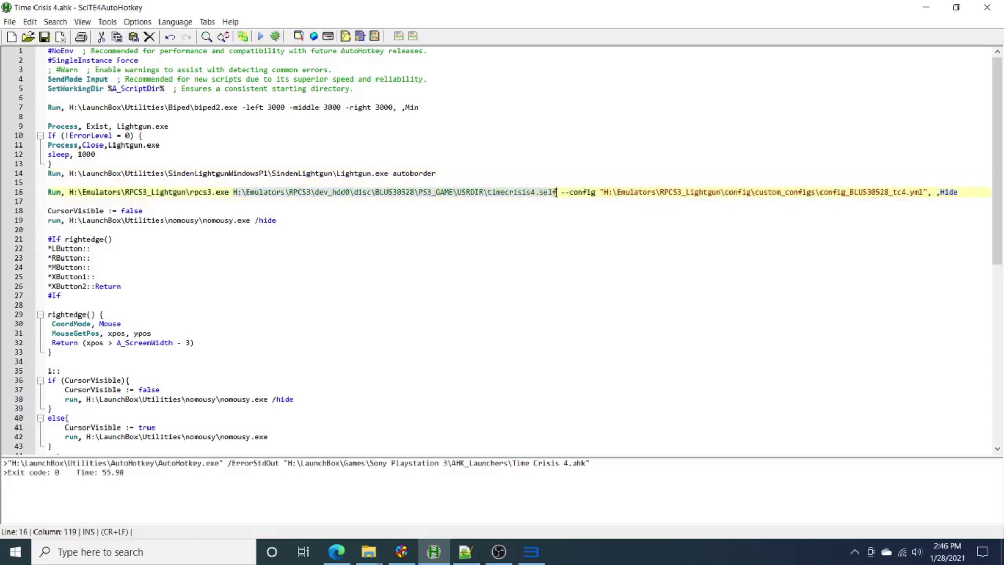
pyautogui.click(557, 262)
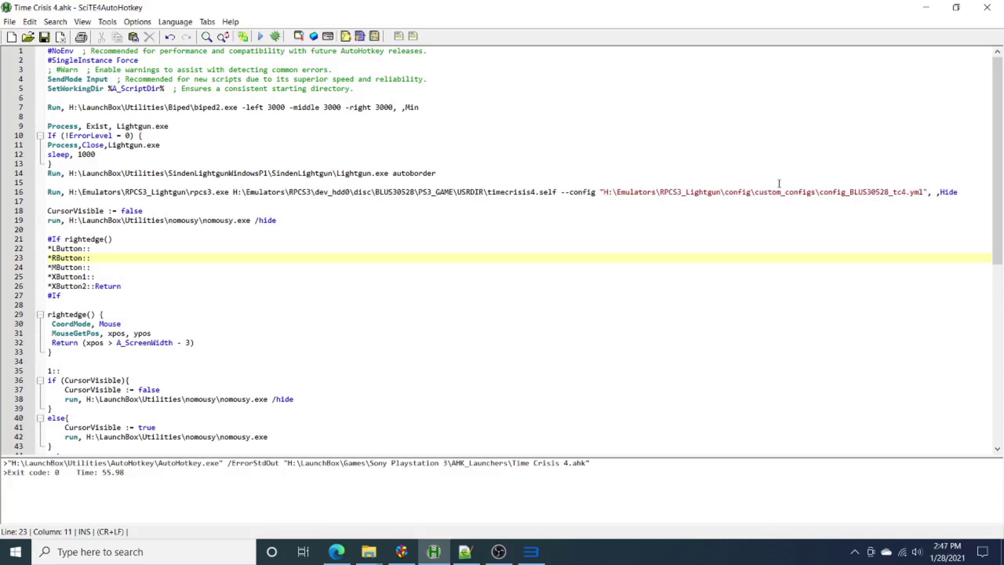
# Step: Switch to Notepad++ and search config_BLUS30528_tc4.yml for "frame" with case matching
pyautogui.click(465, 552)
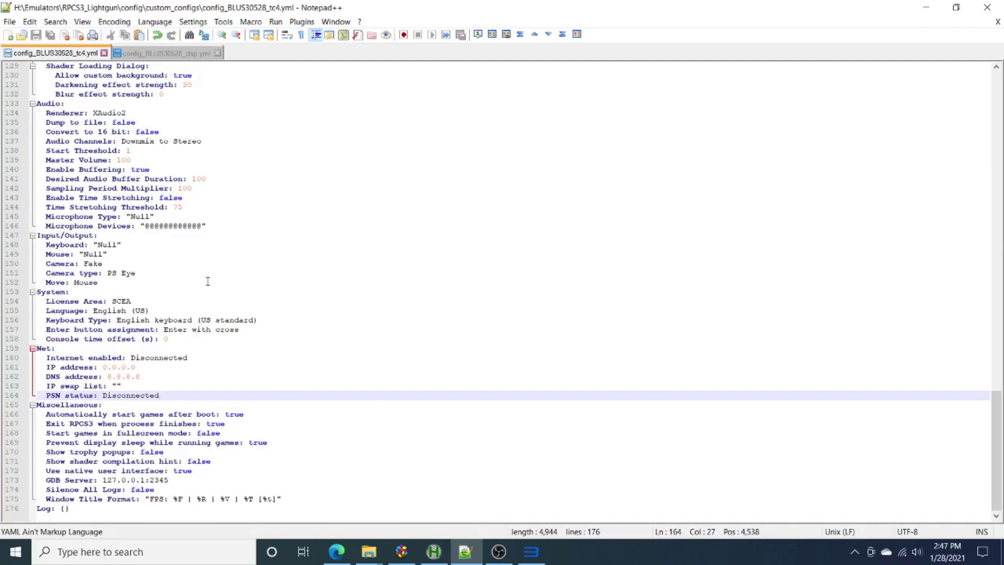
pyautogui.scroll(20, 288, 312)
pyautogui.click(289, 310)
pyautogui.click(309, 270)
pyautogui.hotkey('ctrl', 'f')
pyautogui.write('frame')
pyautogui.press('Return')
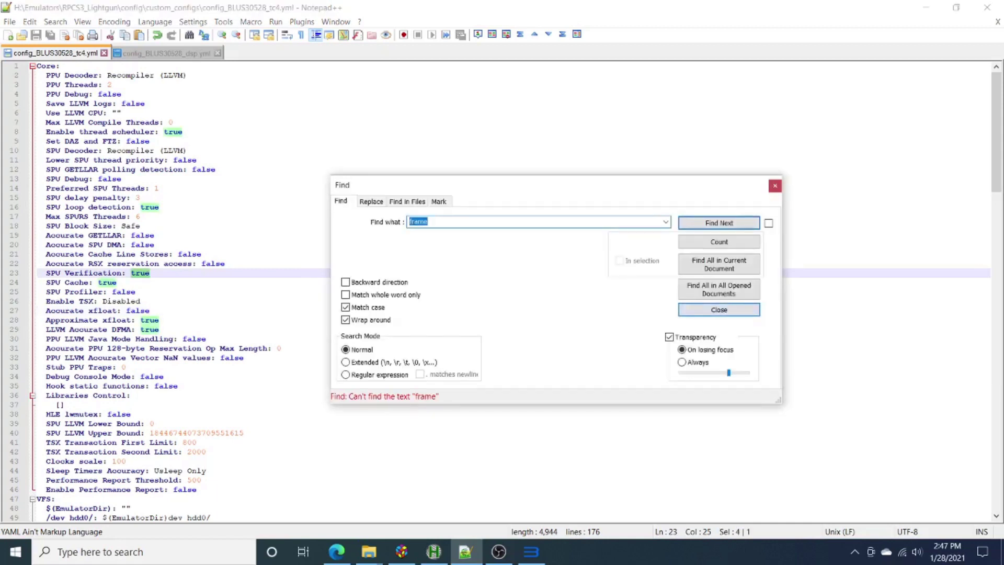
# Step: Search config_BLUS30528_tc4.yml for "Frame" and "Write" to check the frame limit and color buffer settings, and close the search
pyautogui.click(309, 270)
pyautogui.press('BackSpace')
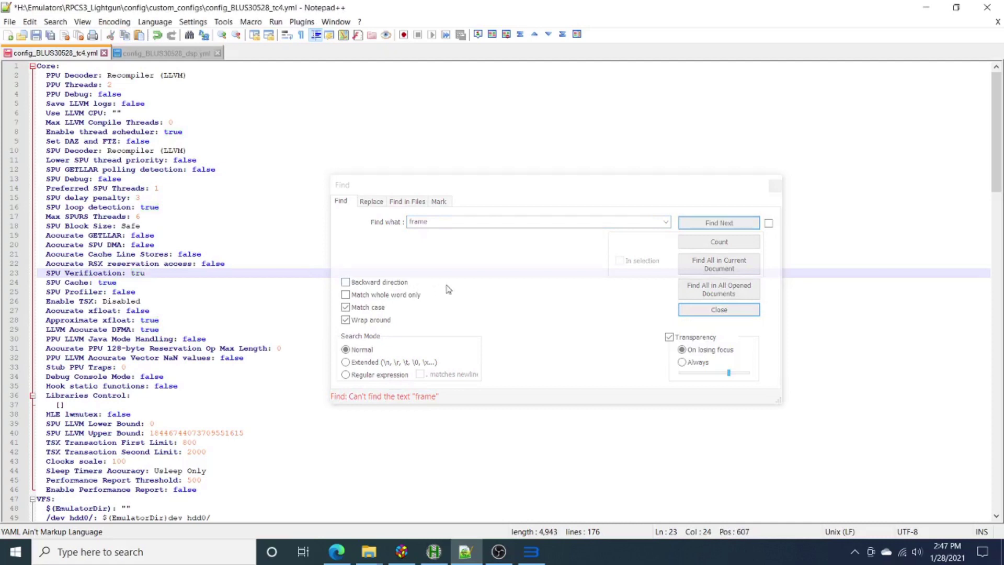
pyautogui.doubleClick(427, 221)
pyautogui.write('Frame')
pyautogui.press('Return')
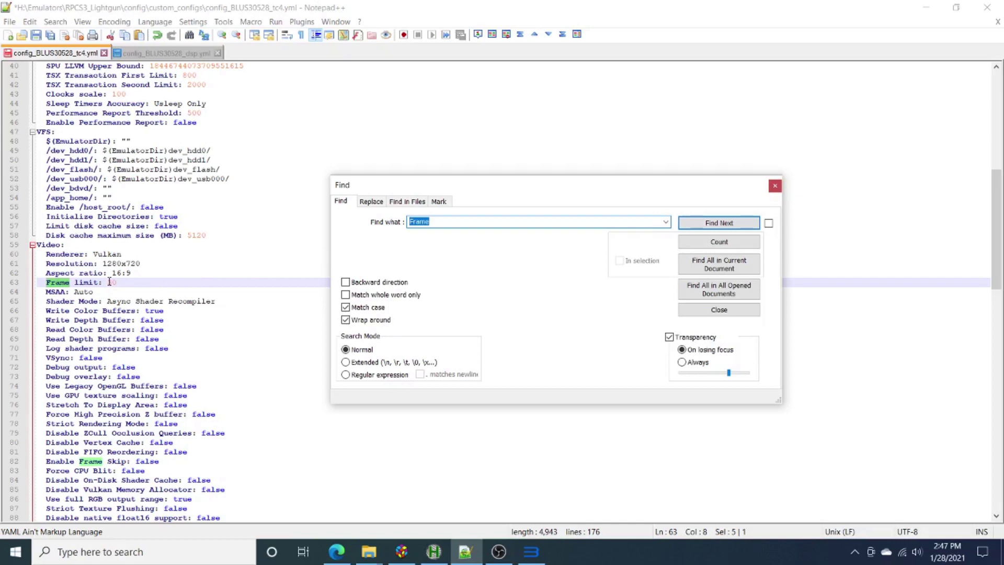
pyautogui.write('Write')
pyautogui.press('Return')
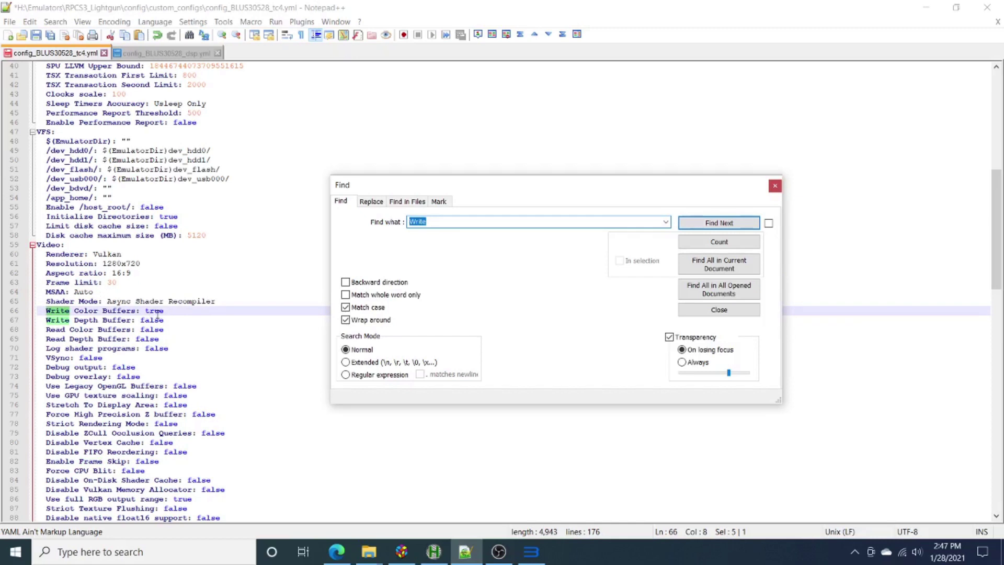
pyautogui.click(737, 309)
# Step: Open the recent file config_BLUS30528_tcrs.yml, search it for "Write Color", and show config_BLUS30528_dsp.yml for comparison
pyautogui.click(10, 21)
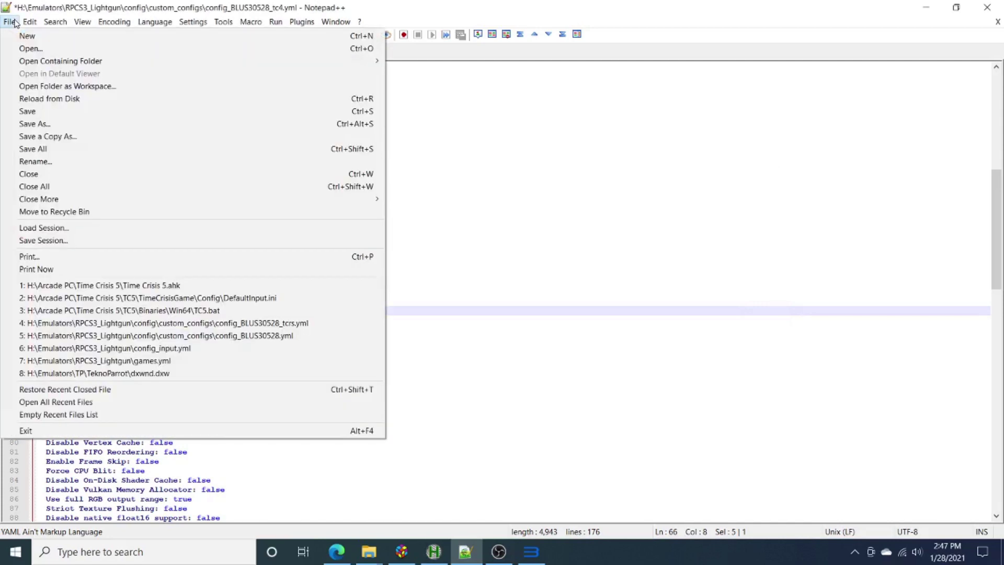
pyautogui.click(244, 323)
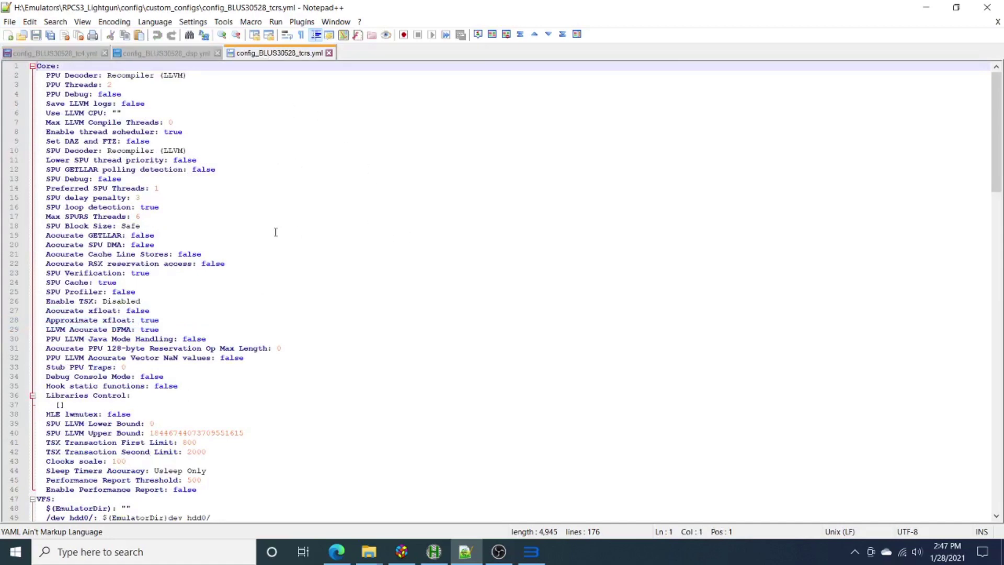
pyautogui.hotkey('ctrl', 'f')
pyautogui.write('Write Color')
pyautogui.press('Return')
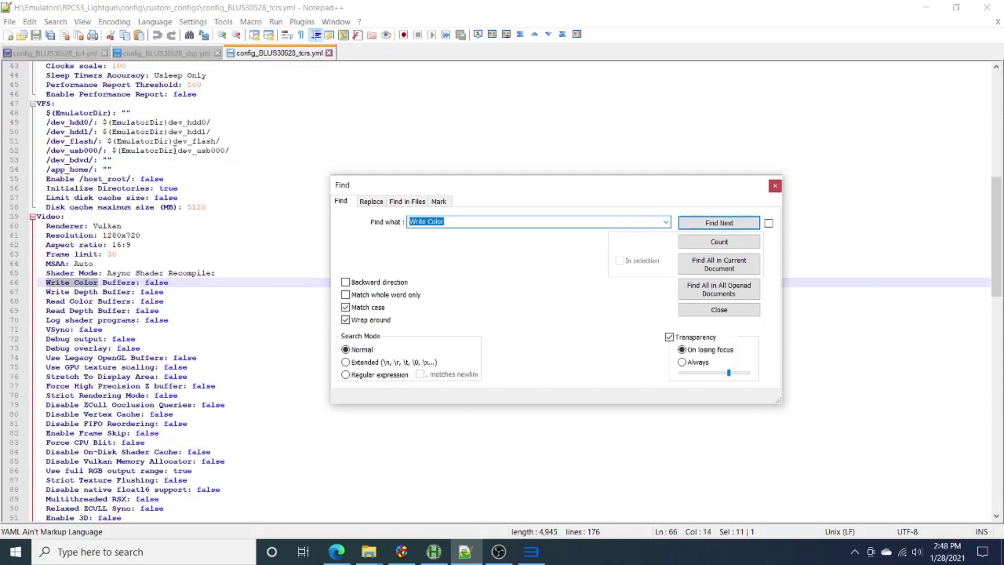
pyautogui.click(150, 52)
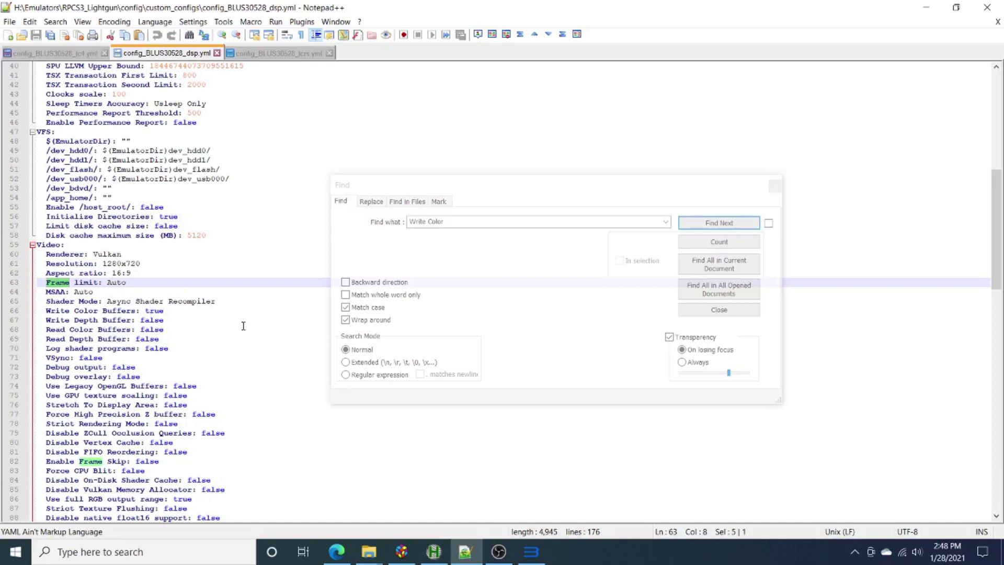
# Step: Switch to RPCS3, view the custom configuration of TIME CRISIS: RAZING STORM, and close it without saving
pyautogui.click(433, 552)
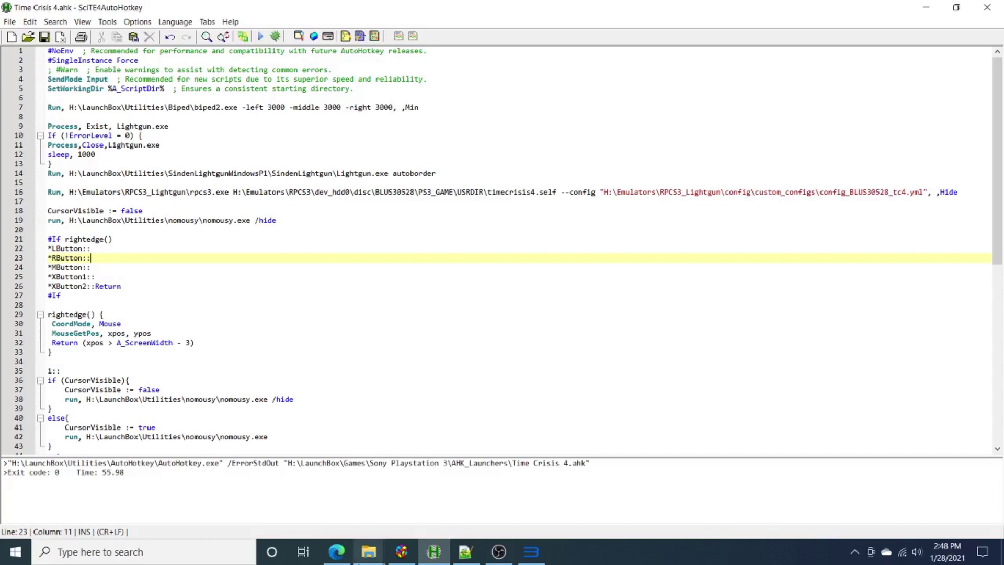
pyautogui.click(367, 558)
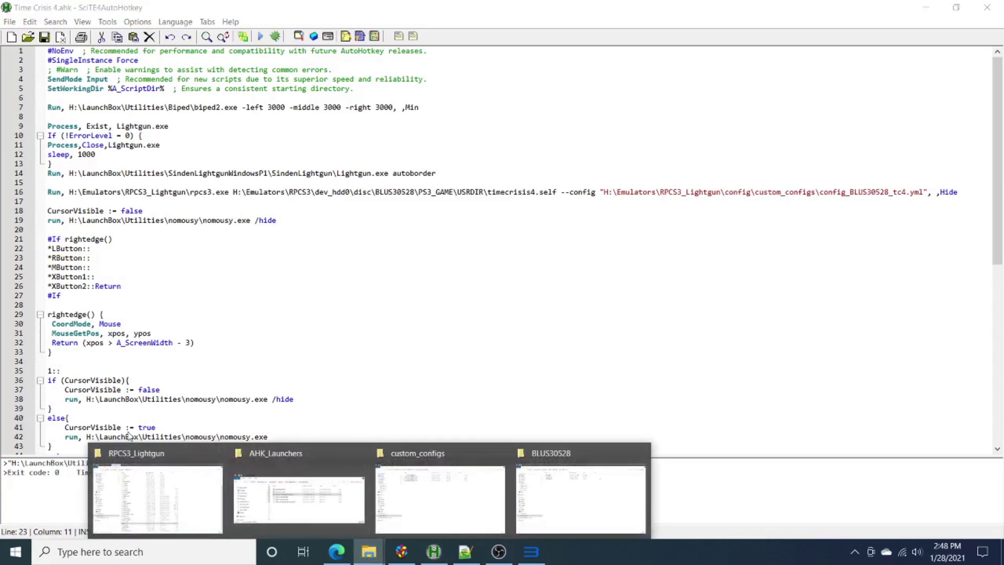
pyautogui.click(529, 553)
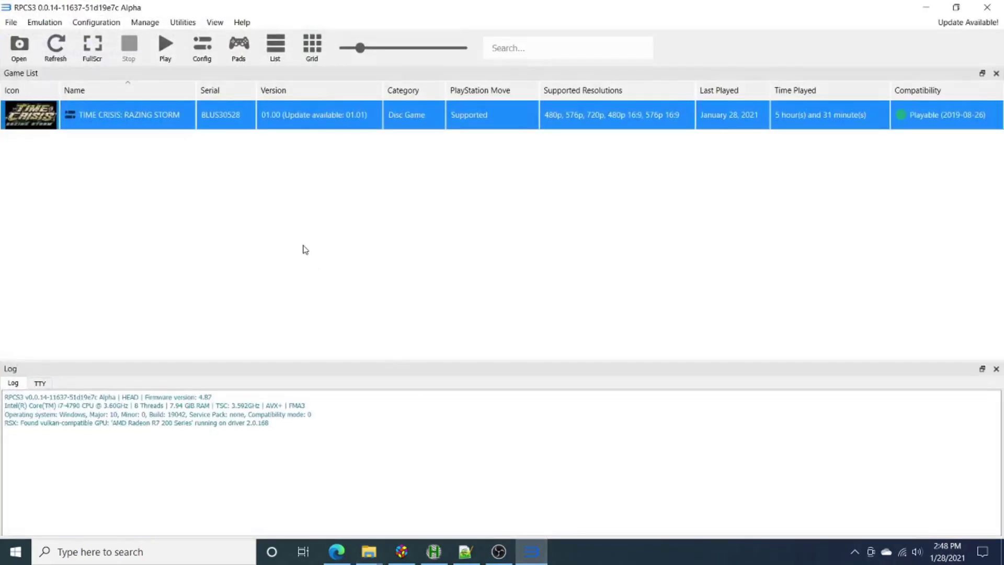
pyautogui.rightClick(126, 119)
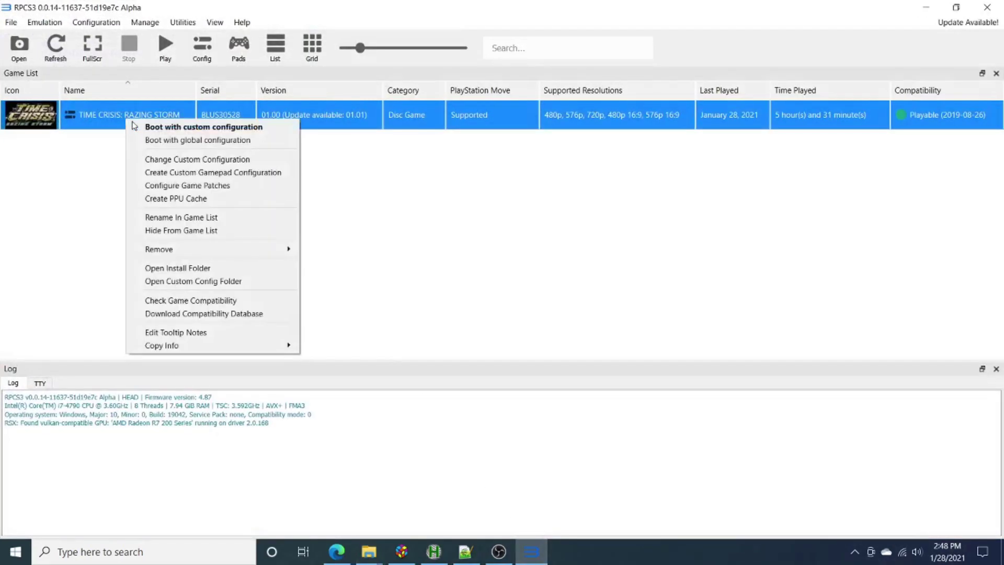
pyautogui.click(175, 159)
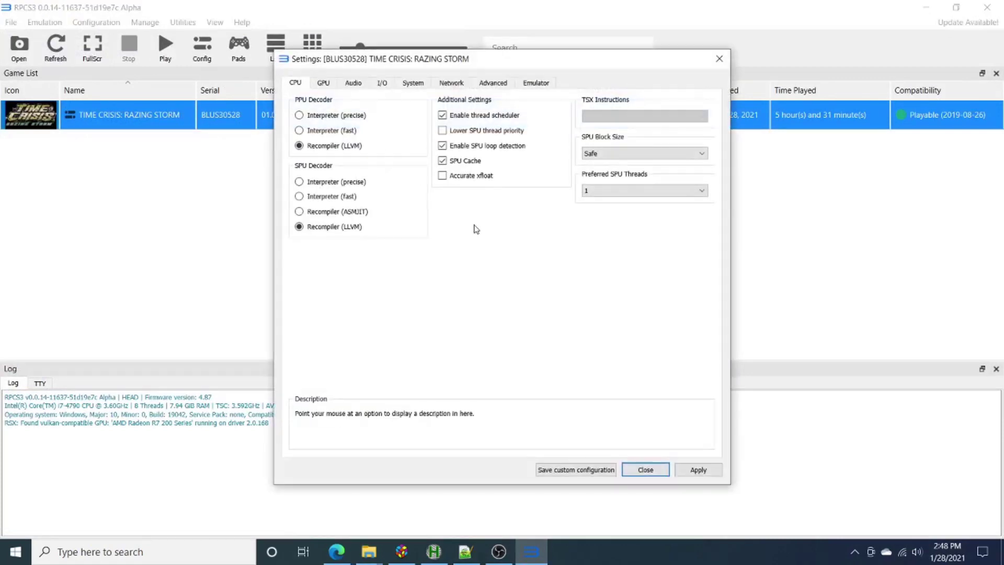
pyautogui.click(643, 471)
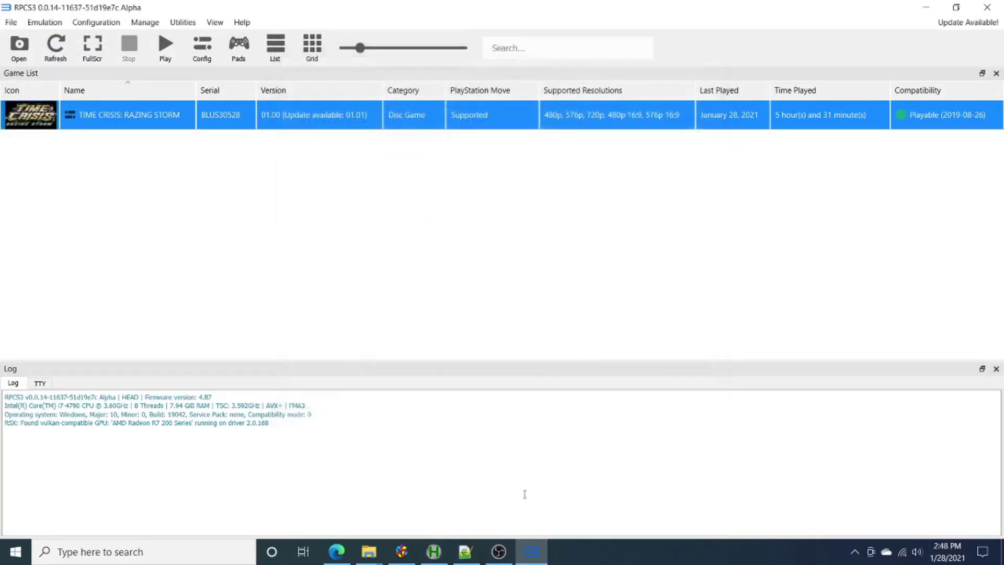
# Step: Switch to the custom_configs folder in File Explorer, select config_BLUS30528.yml, and return to the Time Crisis 4.ahk script
pyautogui.moveTo(373, 555)
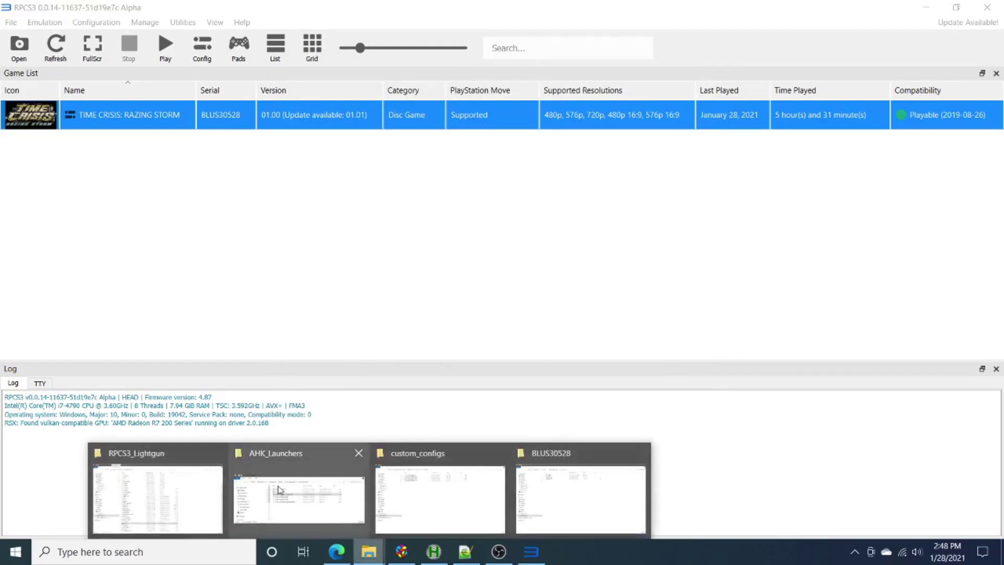
pyautogui.moveTo(200, 462)
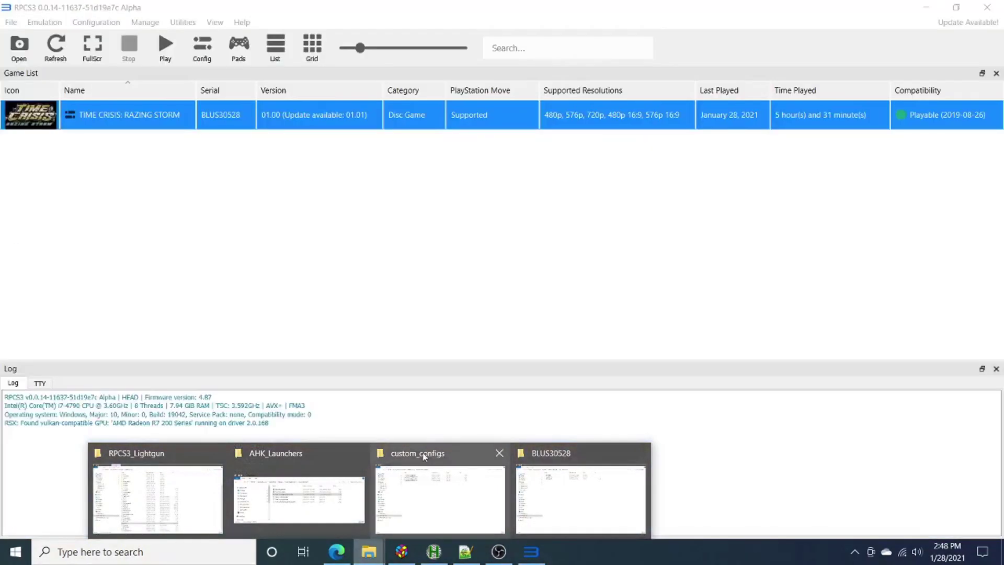
pyautogui.click(425, 457)
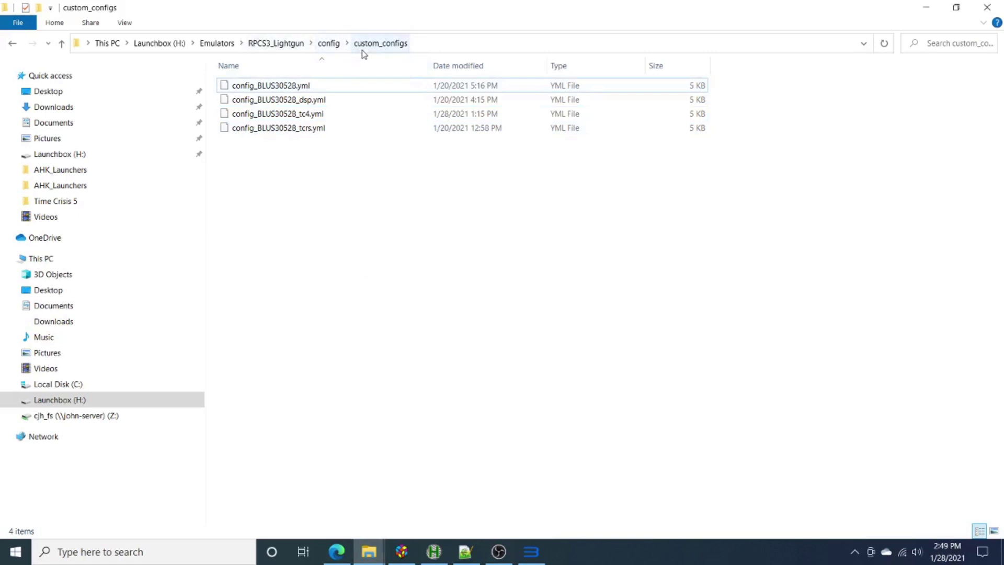
pyautogui.click(297, 85)
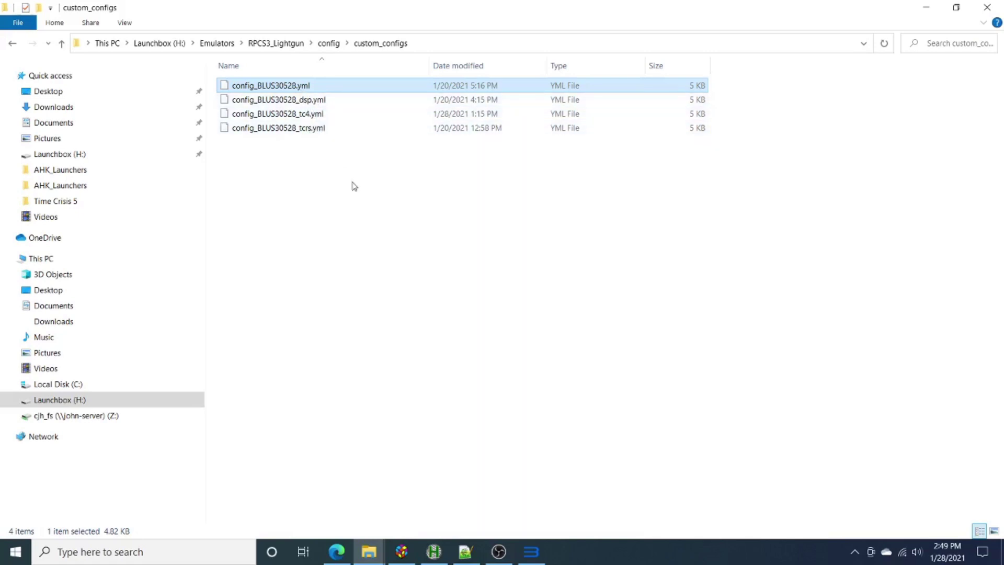
pyautogui.click(435, 554)
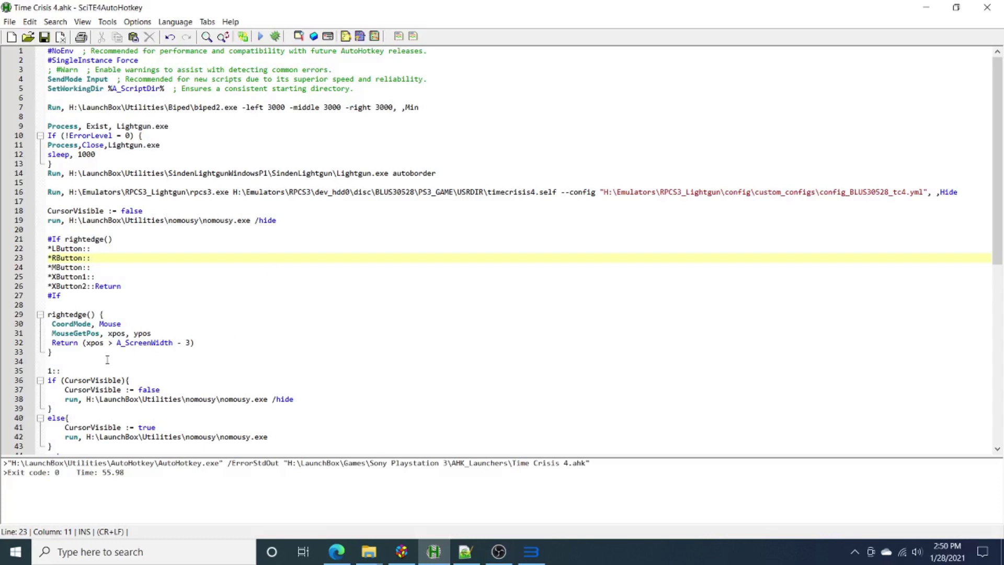
# Step: Examine the Time Crisis 4.ahk script's rightedge() block, the cursor visibility toggle, and the Triangle Button and Circle Button hotkeys
pyautogui.scroll(-3, 107, 360)
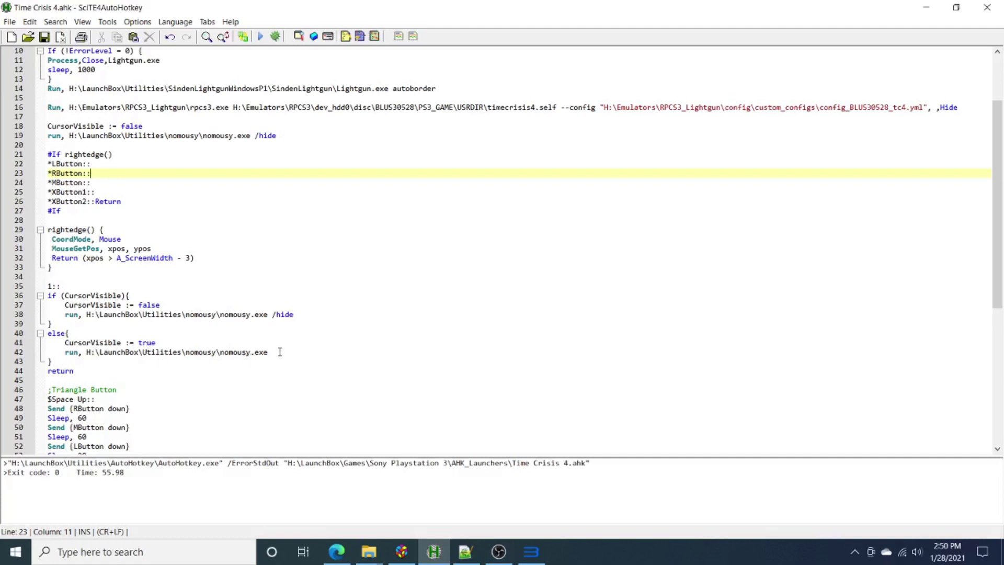
pyautogui.scroll(3, 280, 352)
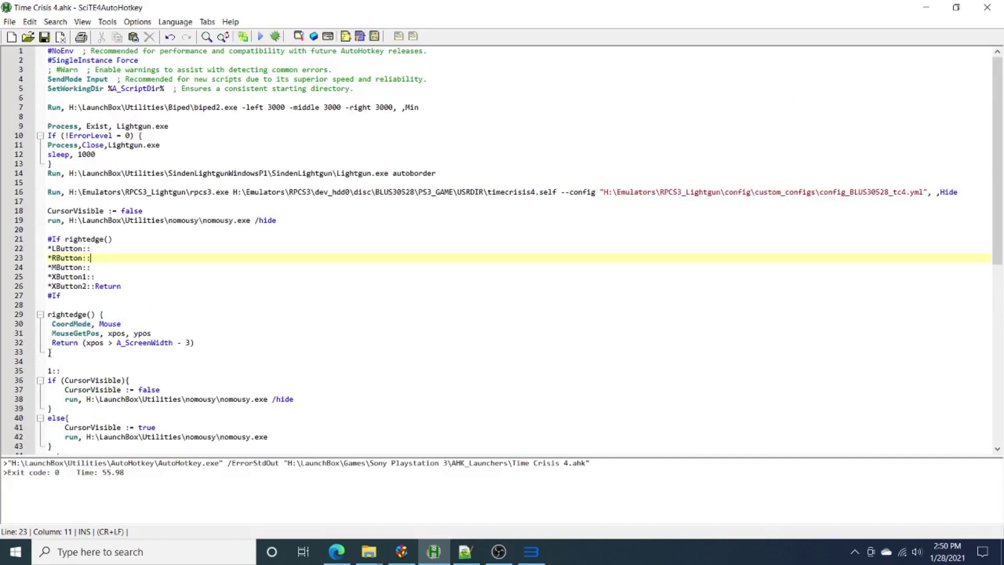
pyautogui.moveTo(50, 352); pyautogui.dragTo(30, 241)
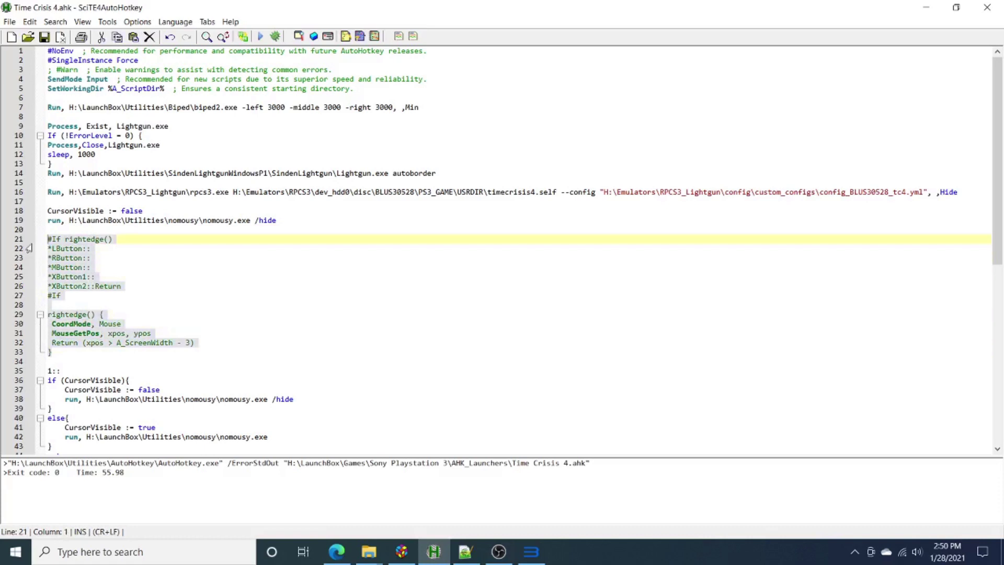
pyautogui.click(231, 290)
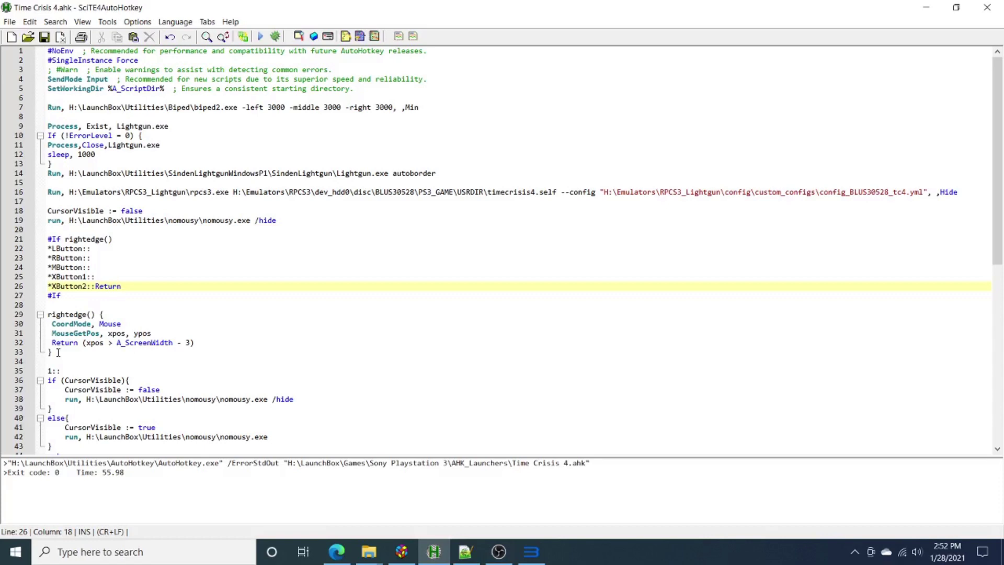
pyautogui.scroll(-9, 297, 305)
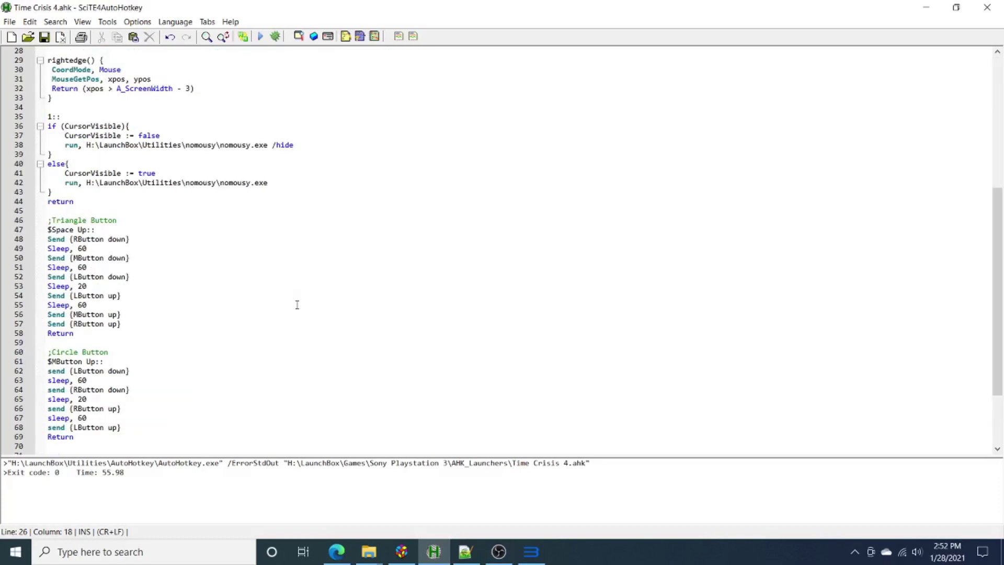
pyautogui.scroll(-3, 297, 305)
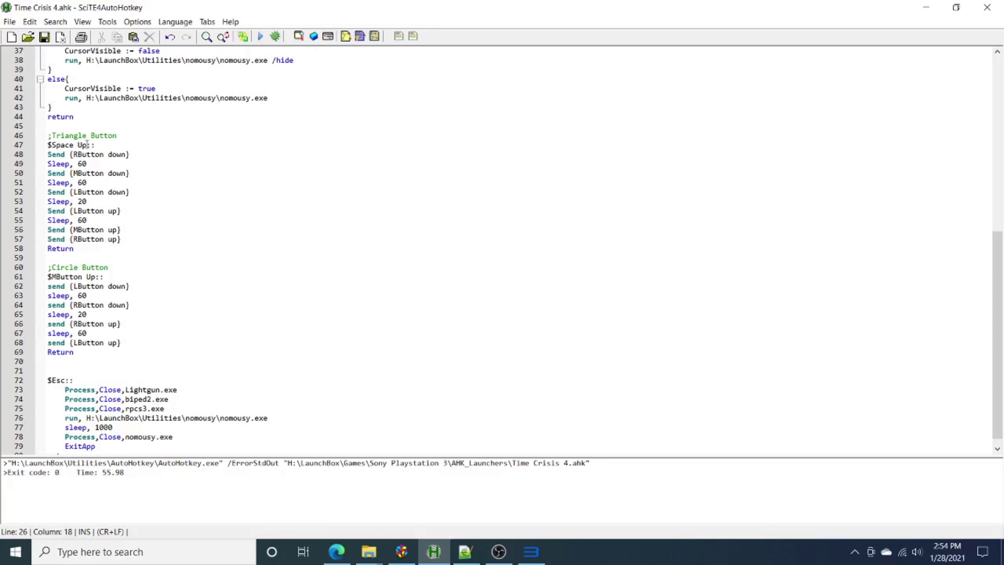
# Step: Delete "Up" from the $Space hotkey under the Triangle Button comment, and undo the deletion
pyautogui.click(87, 144)
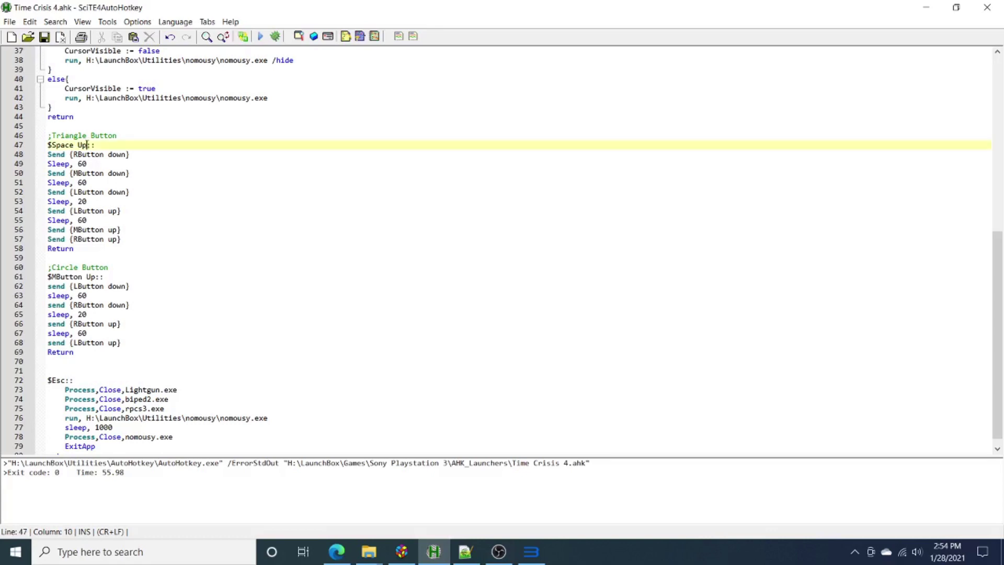
pyautogui.press('BackSpace')
pyautogui.press('BackSpace')
pyautogui.press('BackSpace')
pyautogui.hotkey('ctrl', 'z')
pyautogui.click(204, 259)
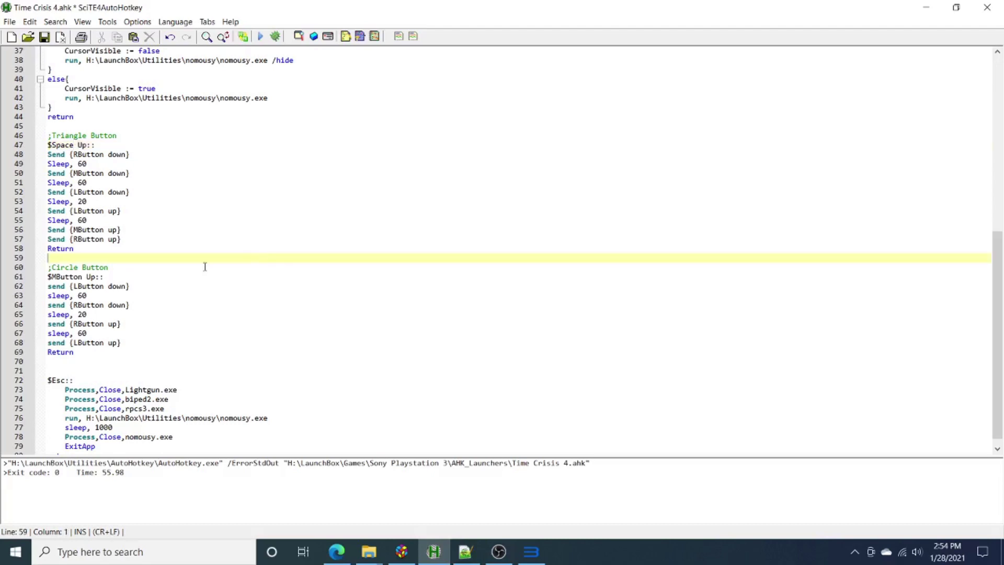
# Step: Review the $Esc exit block at the end of the script, and switch to LaunchBox to view the Time Crisis games
pyautogui.scroll(-1, 197, 276)
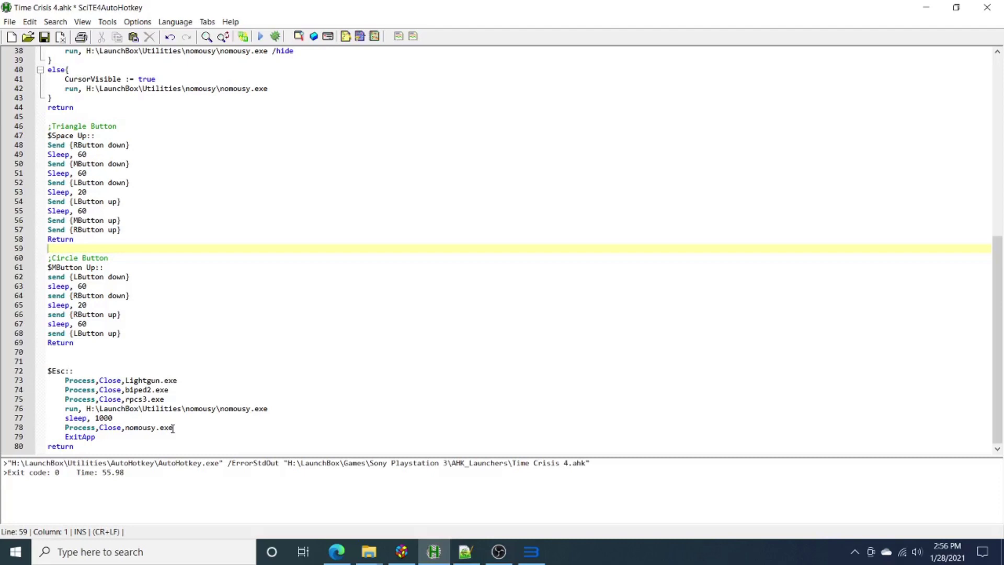
pyautogui.scroll(12, 284, 135)
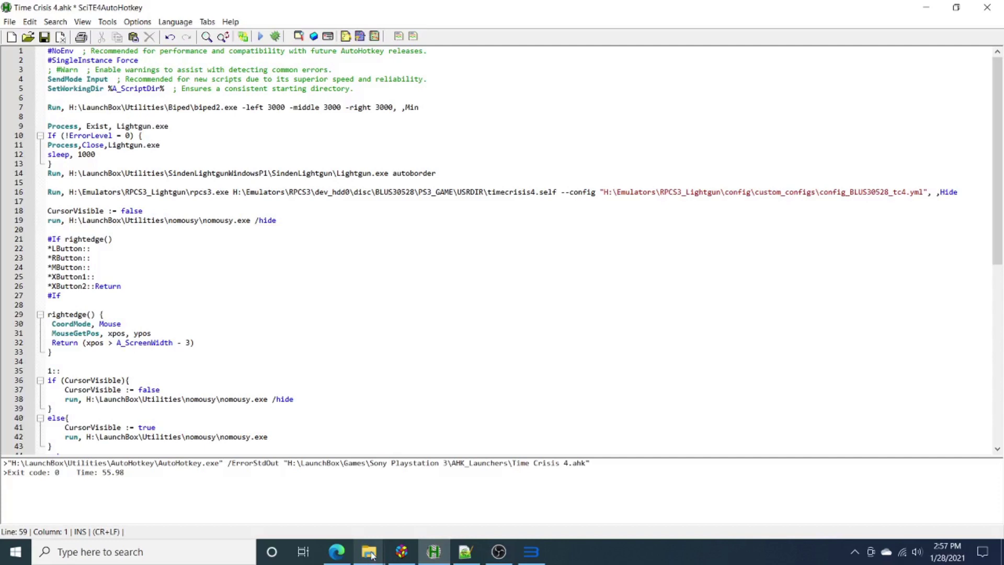
pyautogui.moveTo(371, 555)
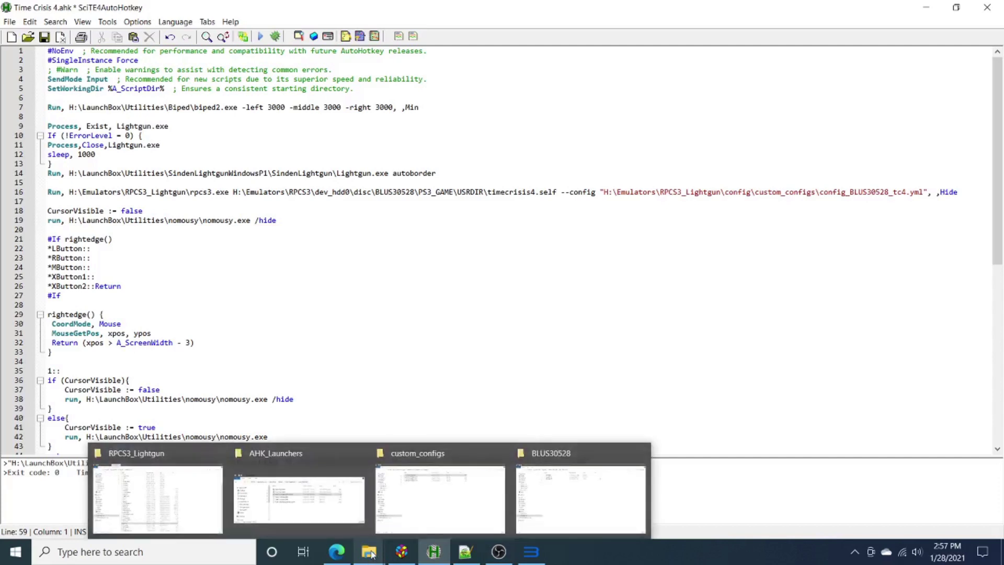
pyautogui.click(402, 553)
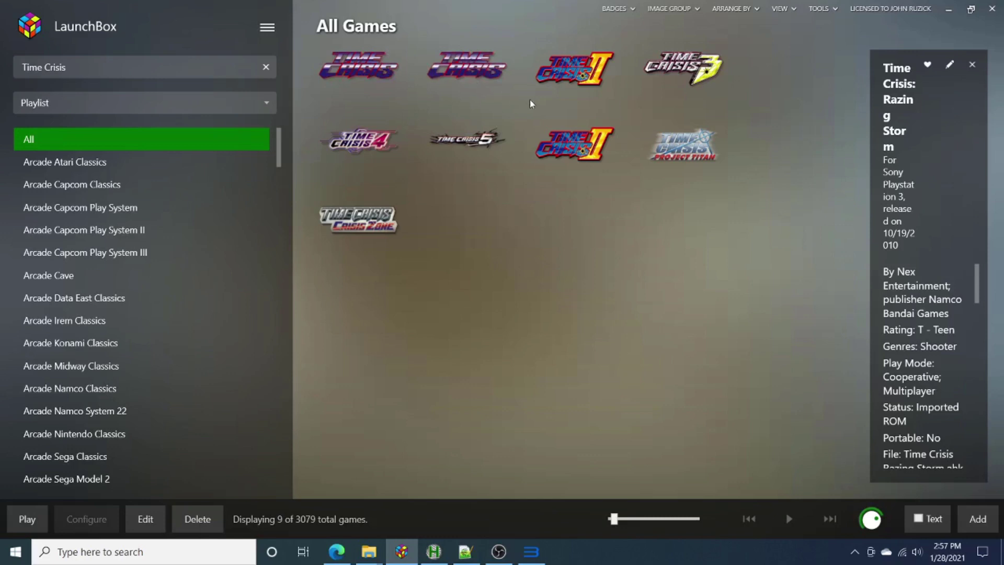
pyautogui.moveTo(548, 85)
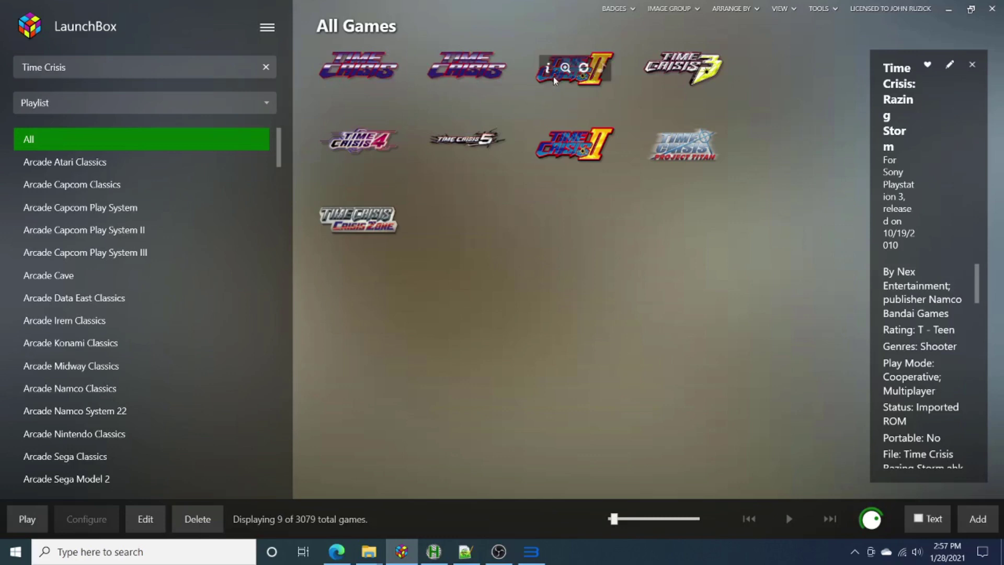
pyautogui.moveTo(557, 155)
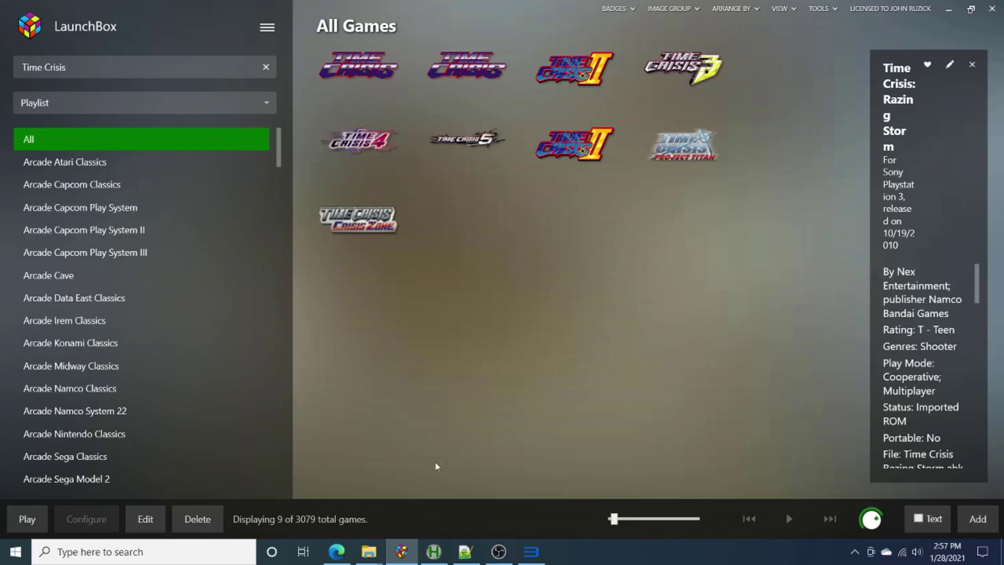
# Step: Bring up the AHK_Launchers folder in File Explorer and drop Time Crisis Razing Storm.ahk into LaunchBox to start its import wizard
pyautogui.moveTo(368, 554)
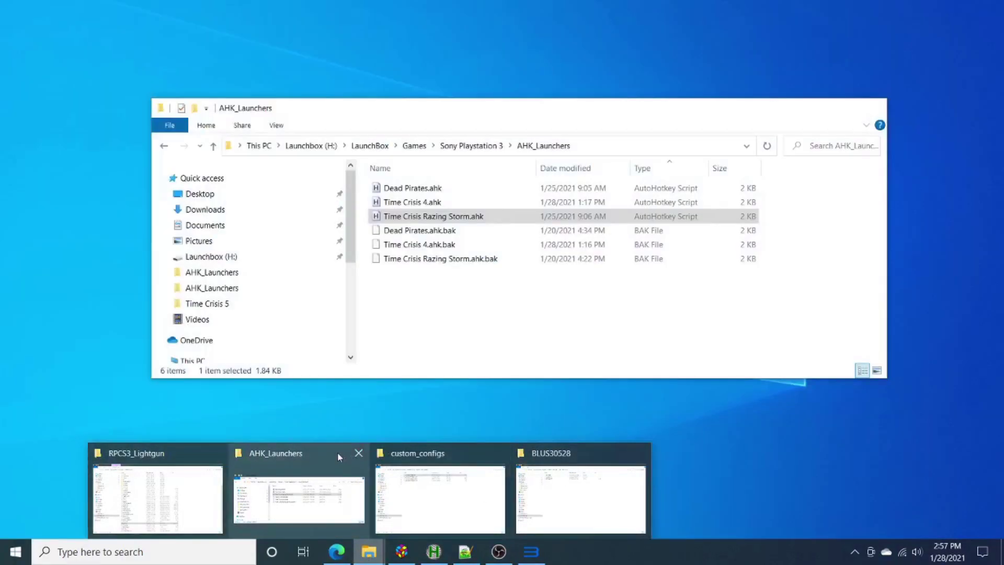
pyautogui.click(309, 451)
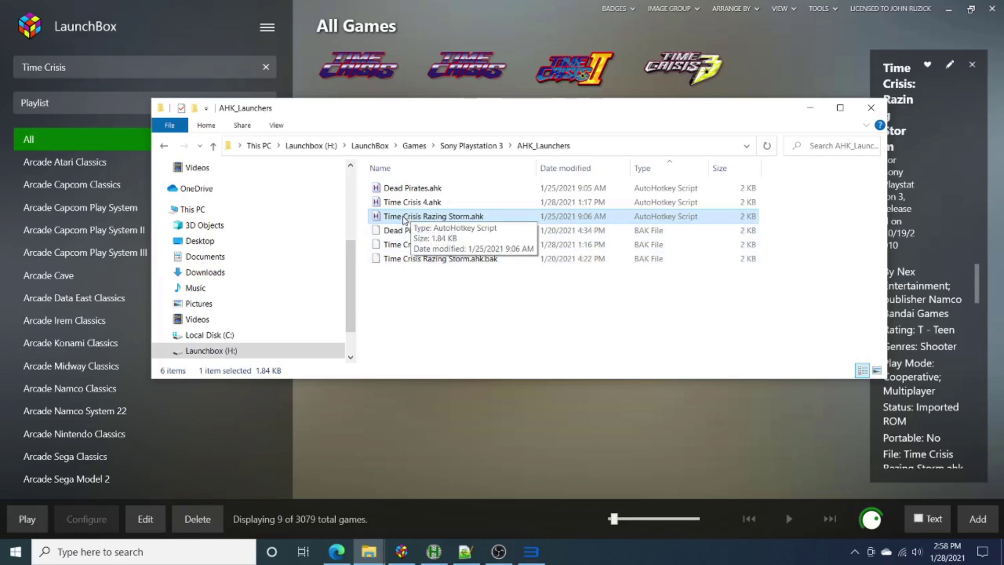
pyautogui.moveTo(404, 219); pyautogui.dragTo(569, 436)
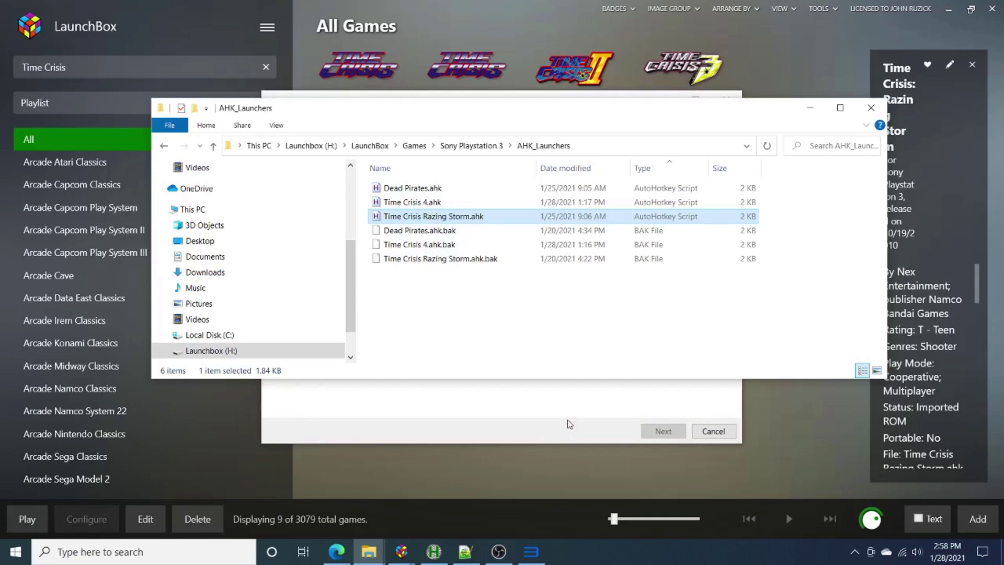
pyautogui.click(567, 420)
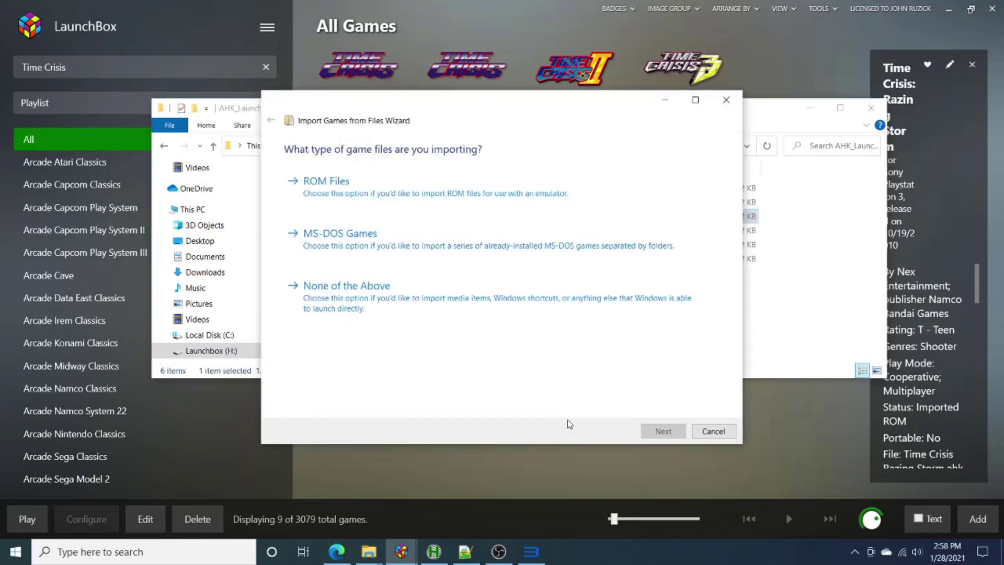
# Step: Import the script as ROM Files for the Sony Playstation 3 platform
pyautogui.click(419, 194)
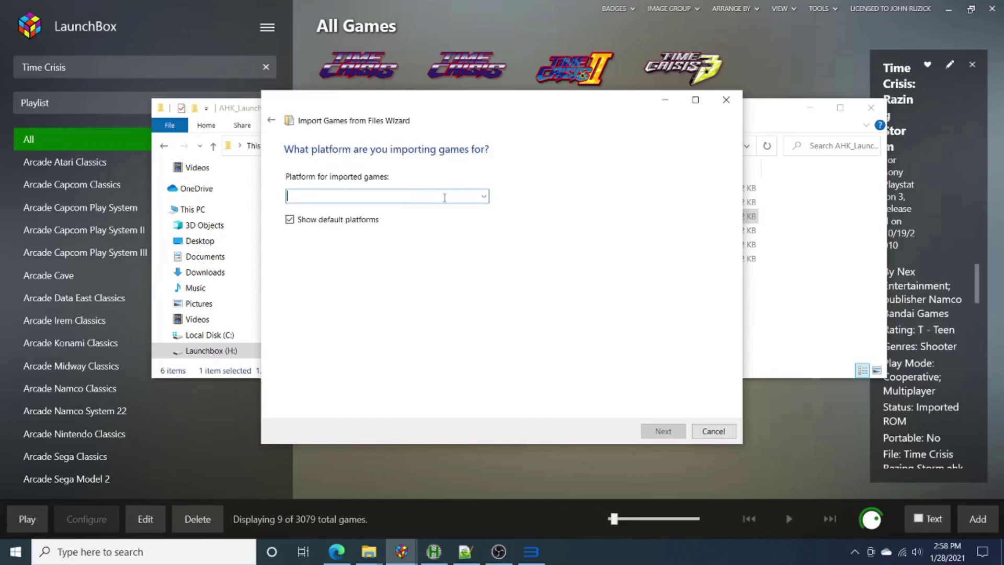
pyautogui.click(483, 197)
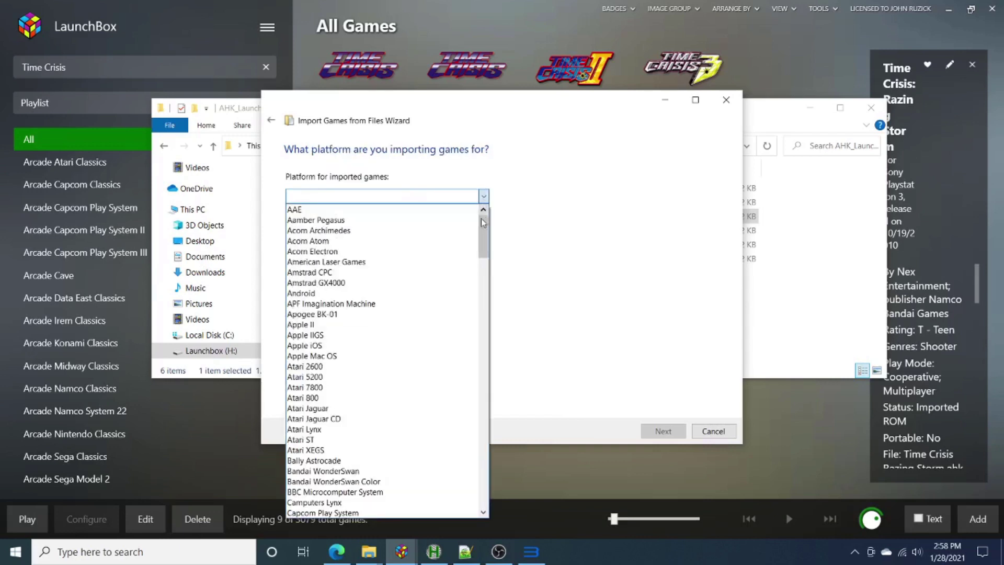
pyautogui.moveTo(481, 218); pyautogui.dragTo(486, 440)
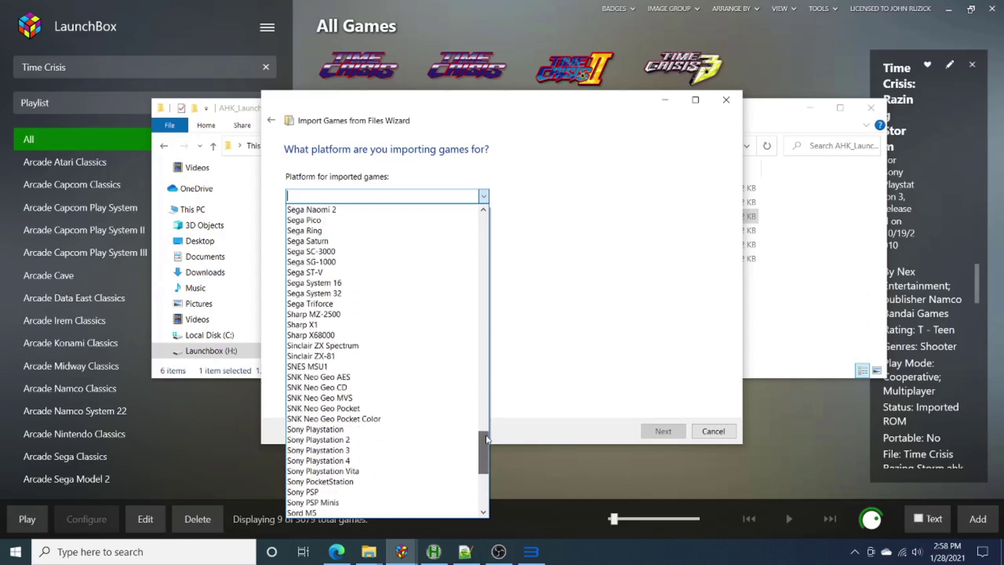
pyautogui.click(386, 451)
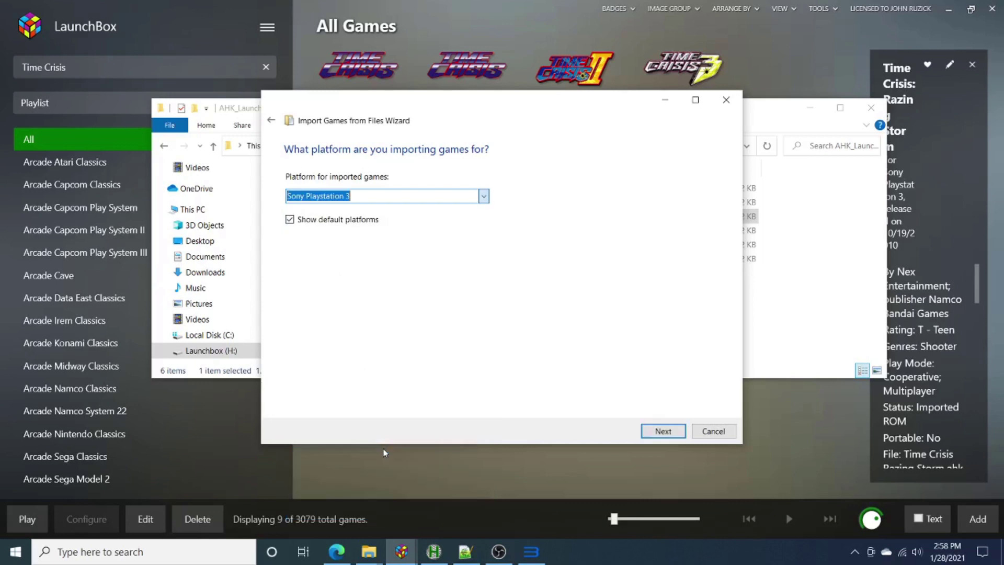
pyautogui.click(667, 434)
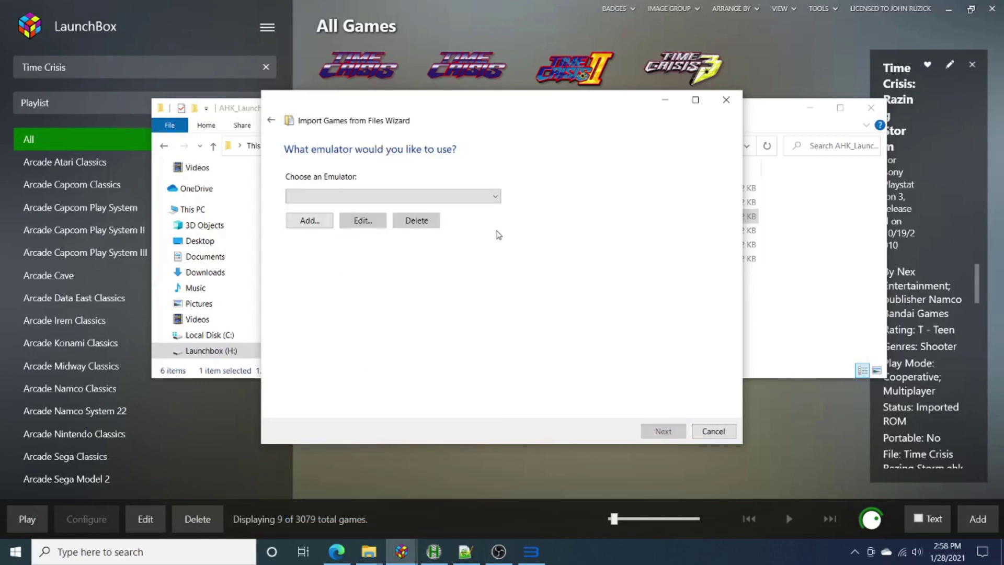
# Step: Choose Rocket Launcher as the emulator for the import, and use the files in their current location
pyautogui.click(494, 198)
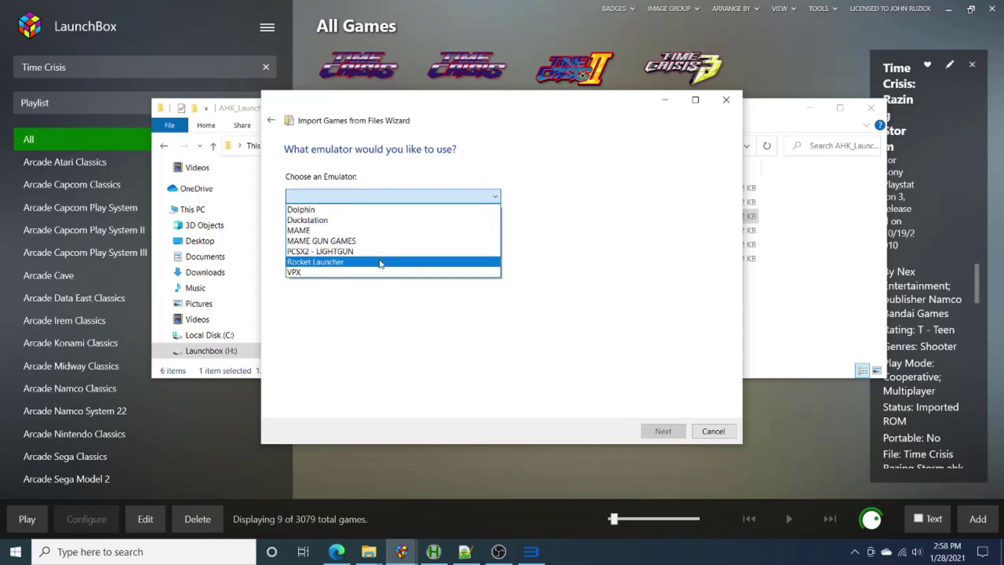
pyautogui.click(381, 263)
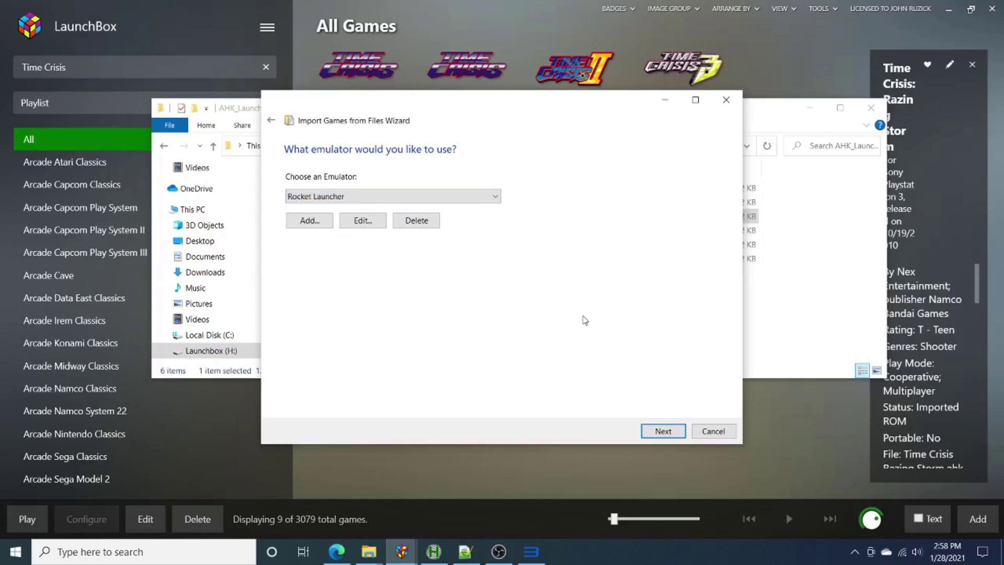
pyautogui.click(666, 437)
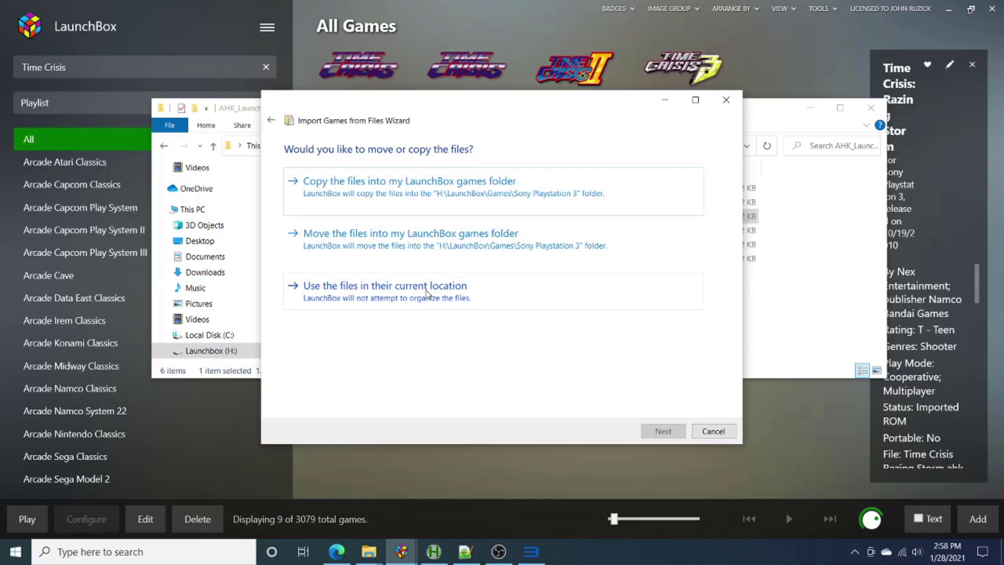
pyautogui.click(426, 294)
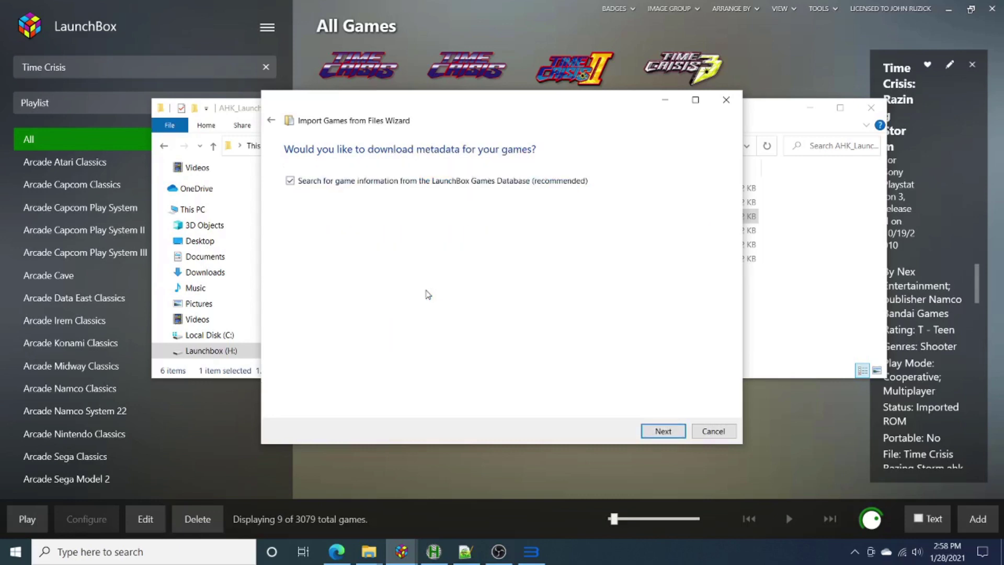
# Step: Accept the default metadata, image and EmuMovies downloads with no custom options, and finish importing Time Crisis Razing Storm
pyautogui.click(663, 431)
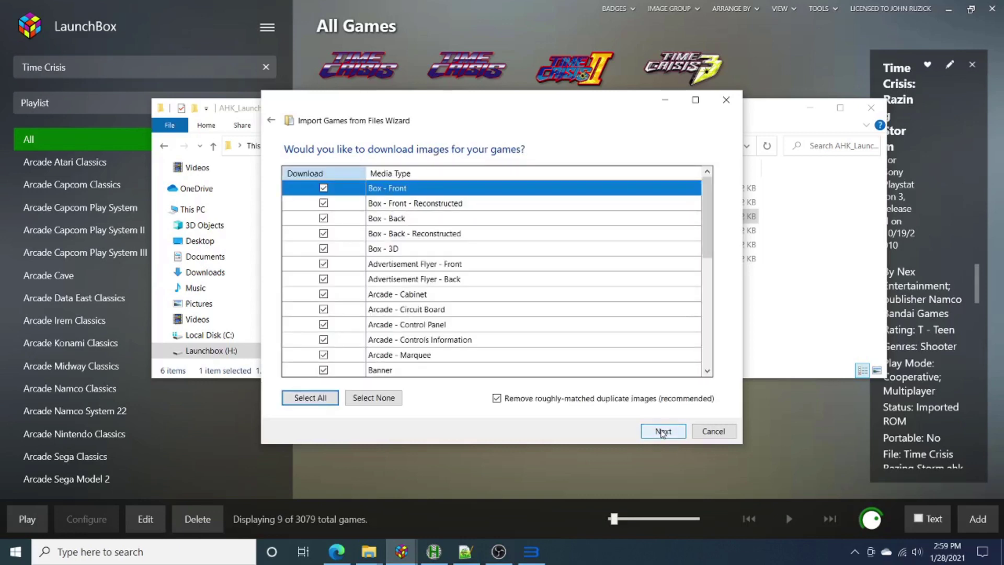
pyautogui.click(663, 431)
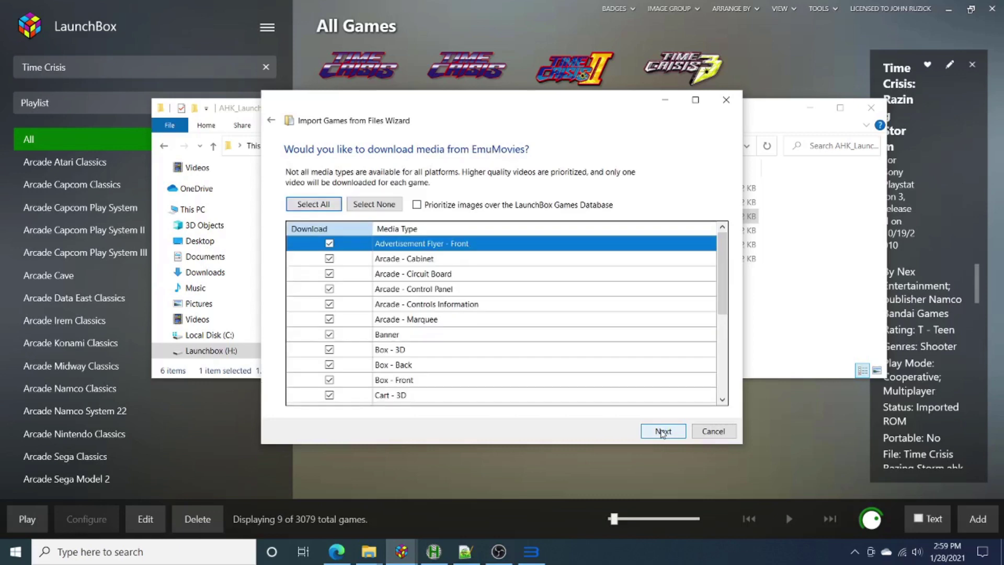
pyautogui.click(663, 431)
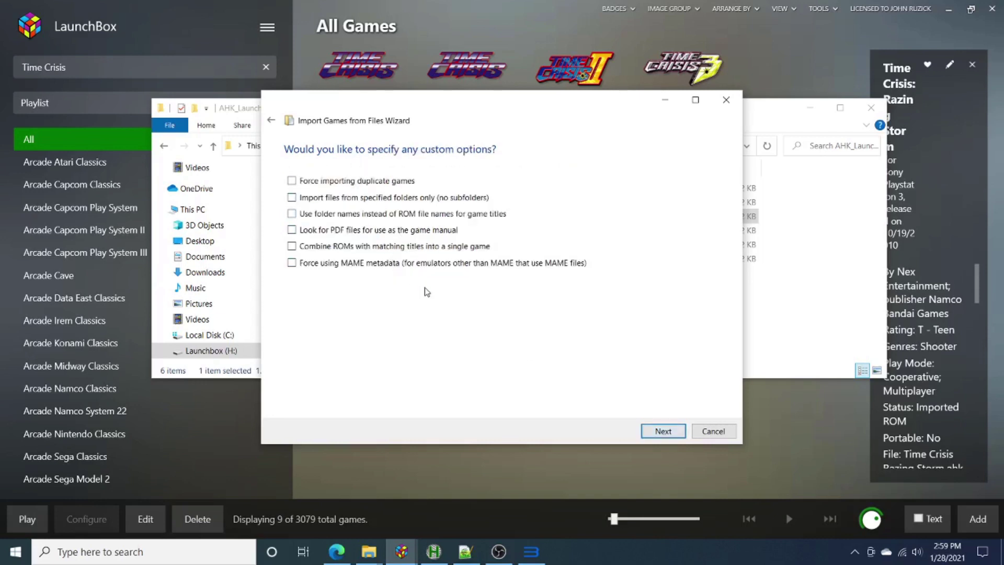
pyautogui.click(651, 433)
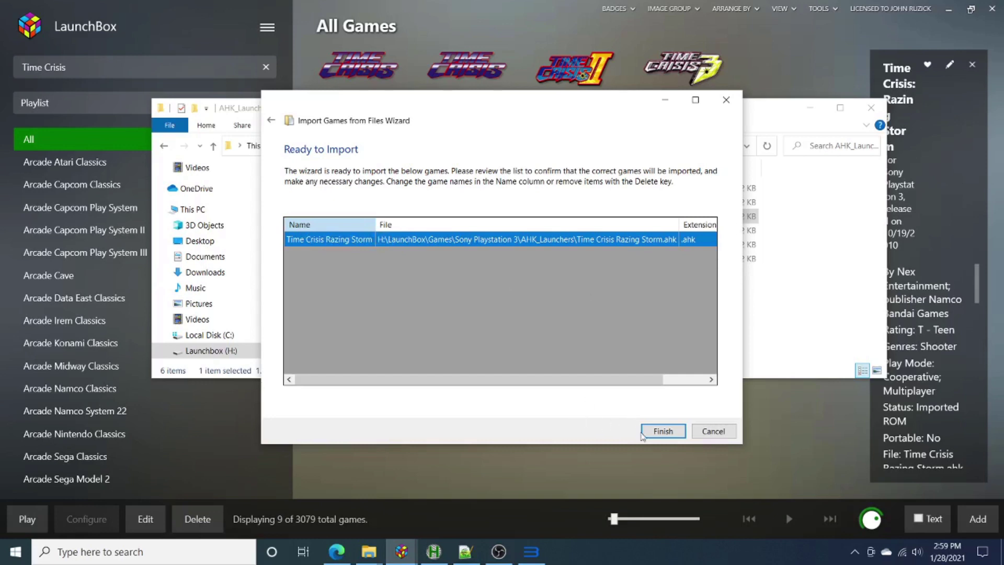
pyautogui.click(657, 431)
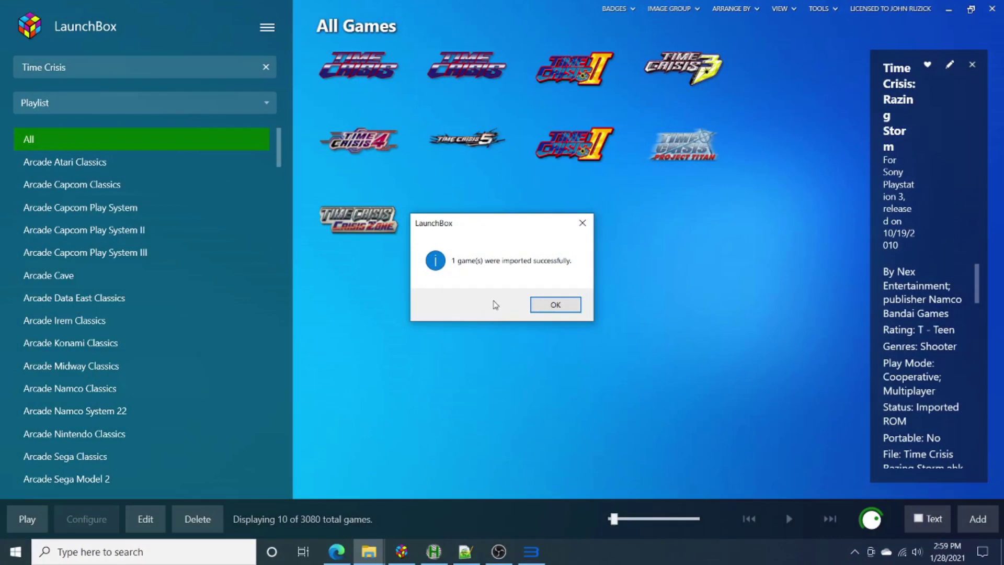
pyautogui.click(555, 310)
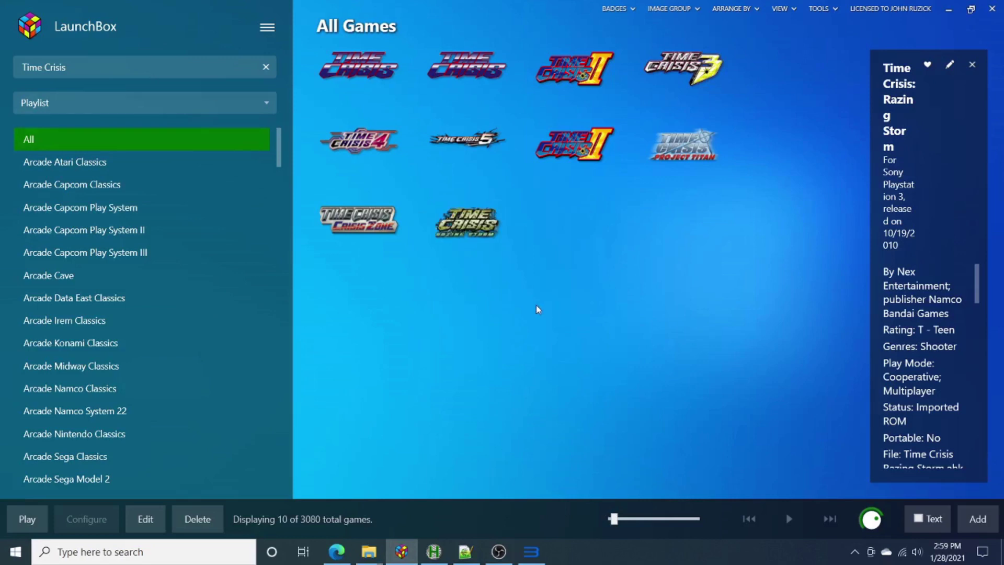
# Step: Open Time Crisis: Razing Storm for editing and look through its downloaded box, logo and fanart images
pyautogui.rightClick(447, 231)
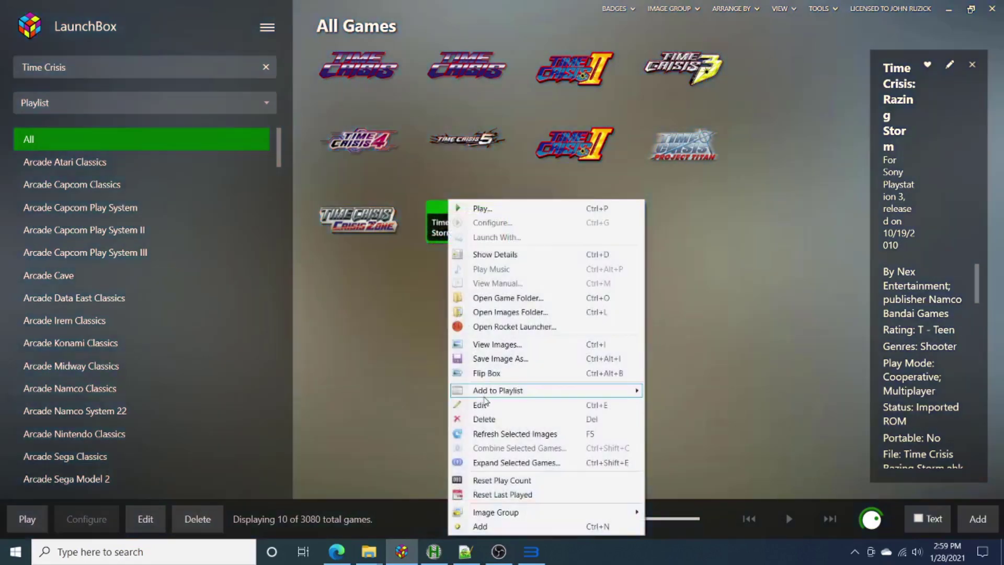
pyautogui.click(485, 405)
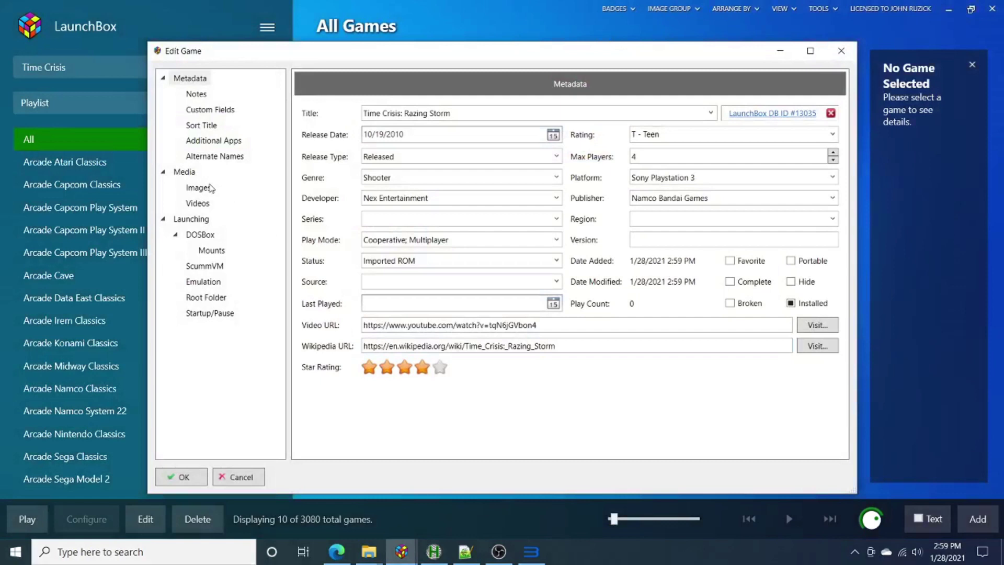
pyautogui.click(208, 188)
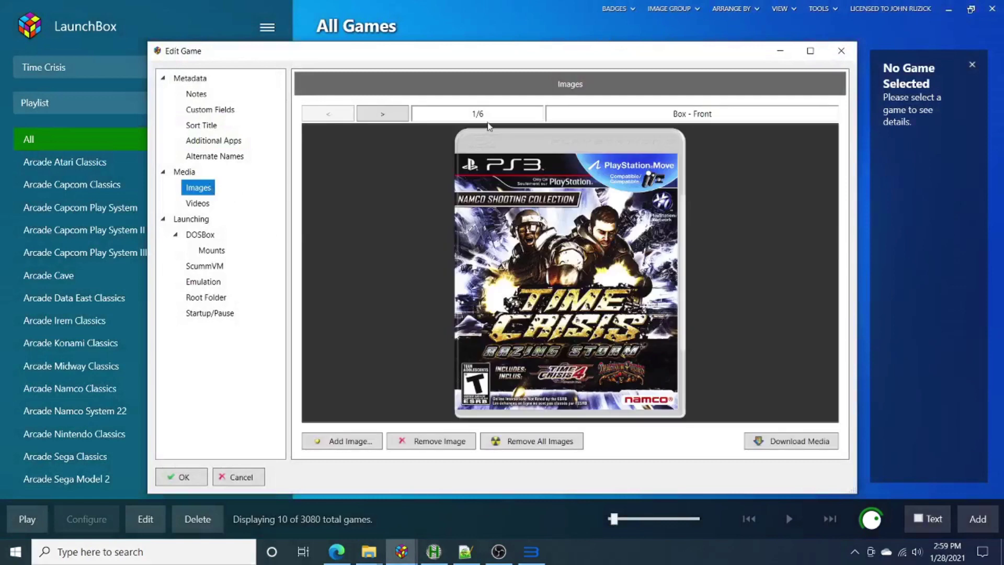
pyautogui.click(373, 114)
pyautogui.click(373, 115)
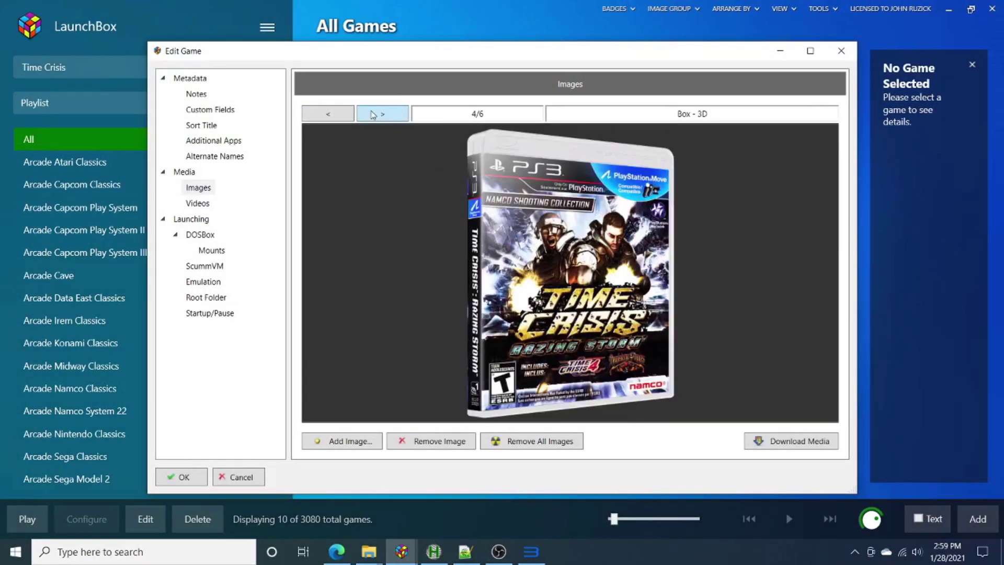
pyautogui.click(374, 114)
pyautogui.click(373, 115)
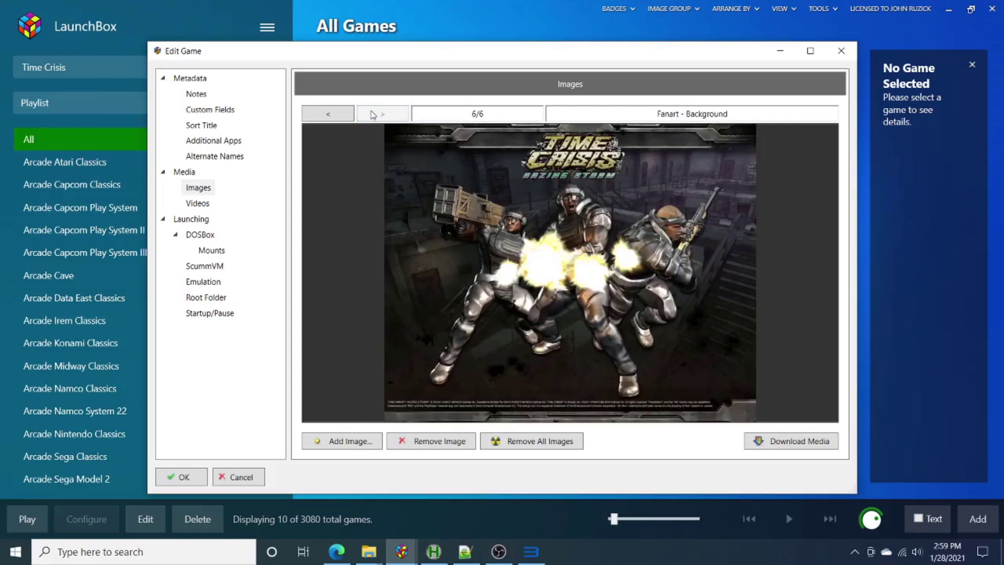
pyautogui.click(332, 115)
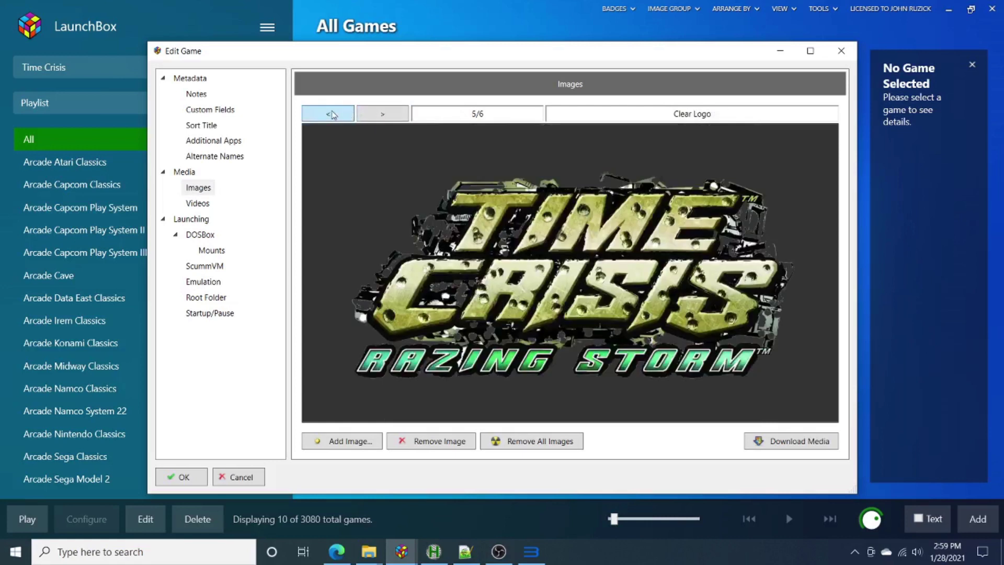
pyautogui.click(332, 115)
pyautogui.click(332, 115)
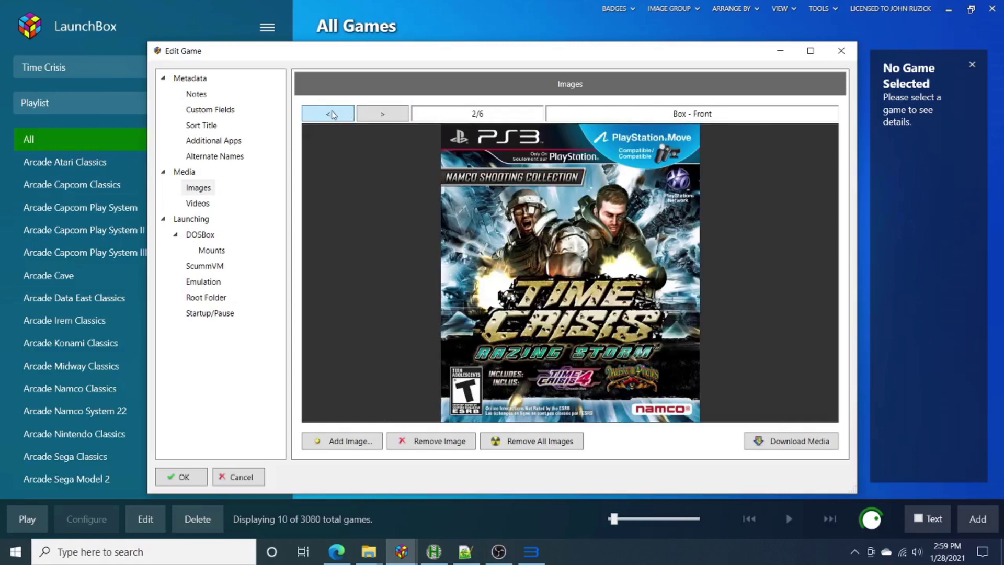
pyautogui.click(333, 115)
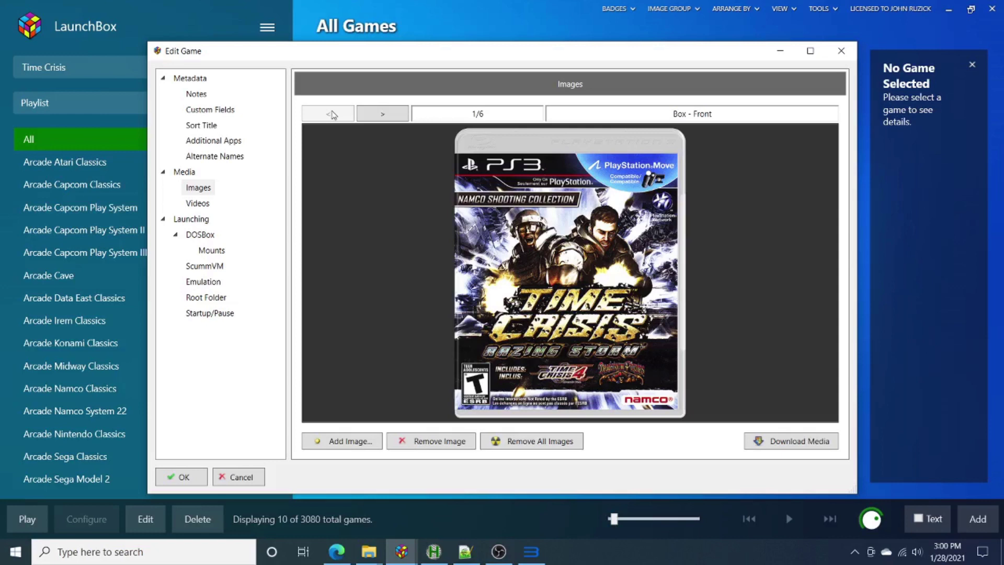
# Step: Turn off the use of an emulator for Time Crisis: Razing Storm, save the edit and launch the game
pyautogui.click(197, 283)
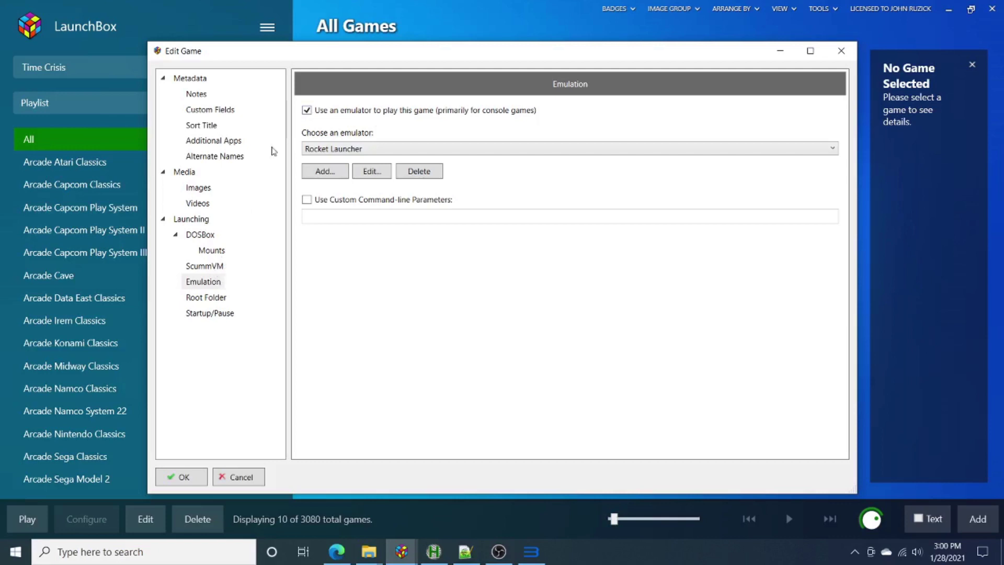
pyautogui.click(306, 111)
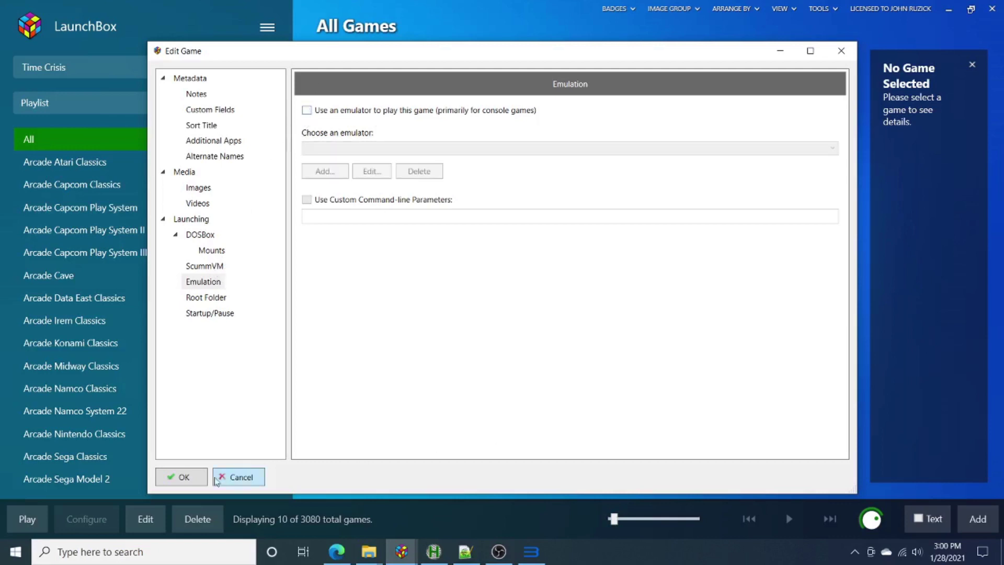
pyautogui.click(184, 479)
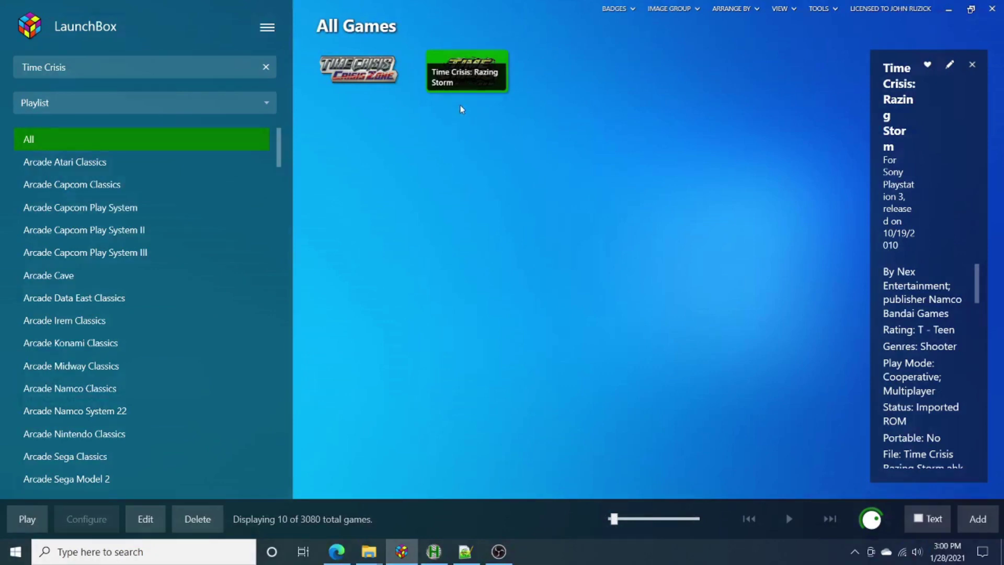
pyautogui.doubleClick(452, 87)
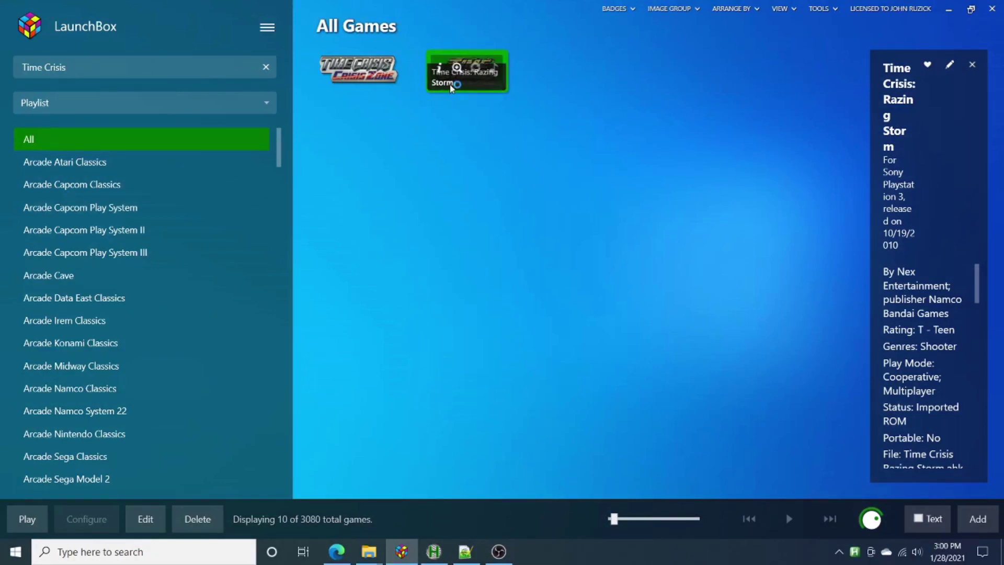
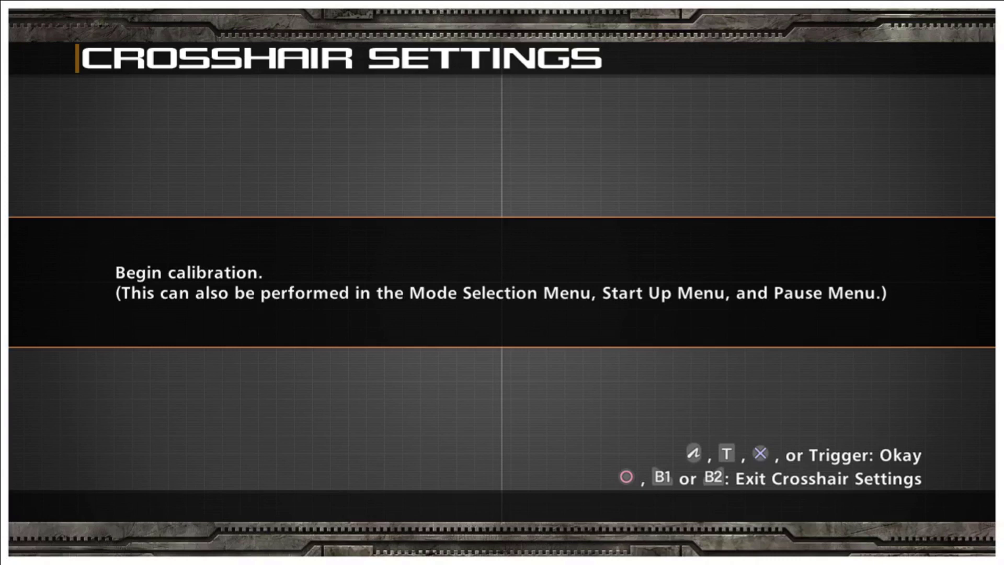
# Step: Calibrate Motion Controller No.7 in Razing Storm's crosshair settings by hitting each target, and finish the calibration
pyautogui.press('Return')
pyautogui.press('Return')
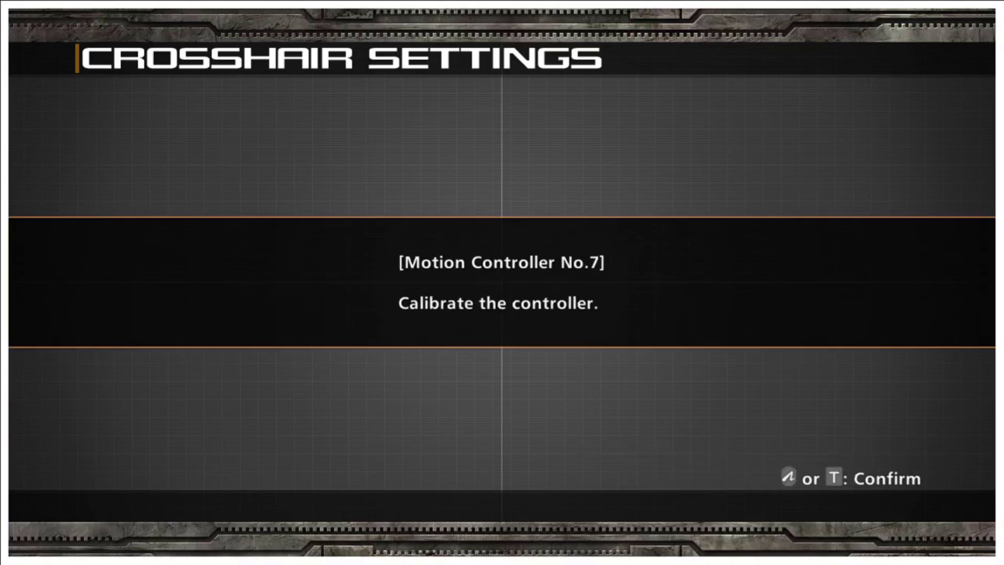
pyautogui.press('Return')
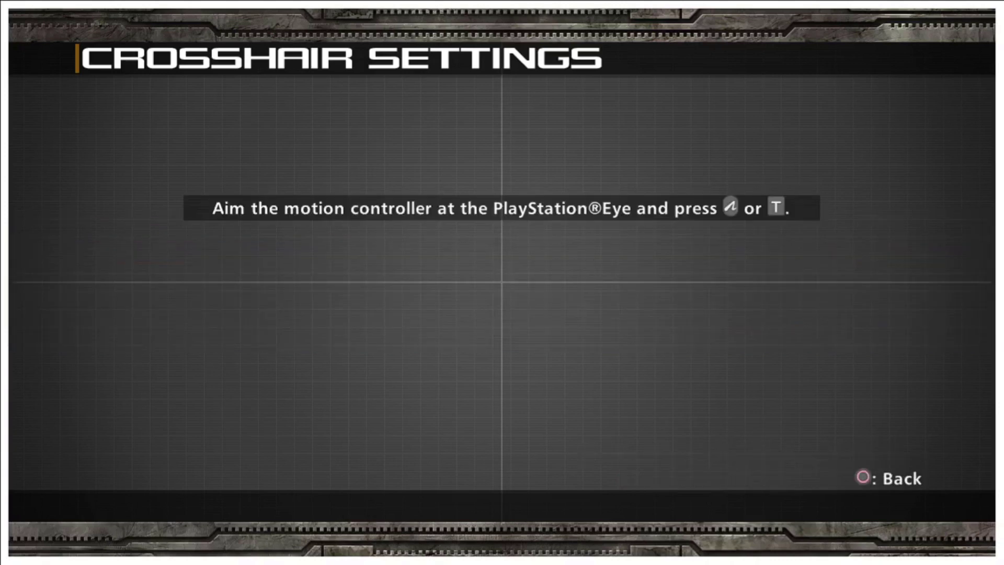
pyautogui.press('Return')
pyautogui.press('Return')
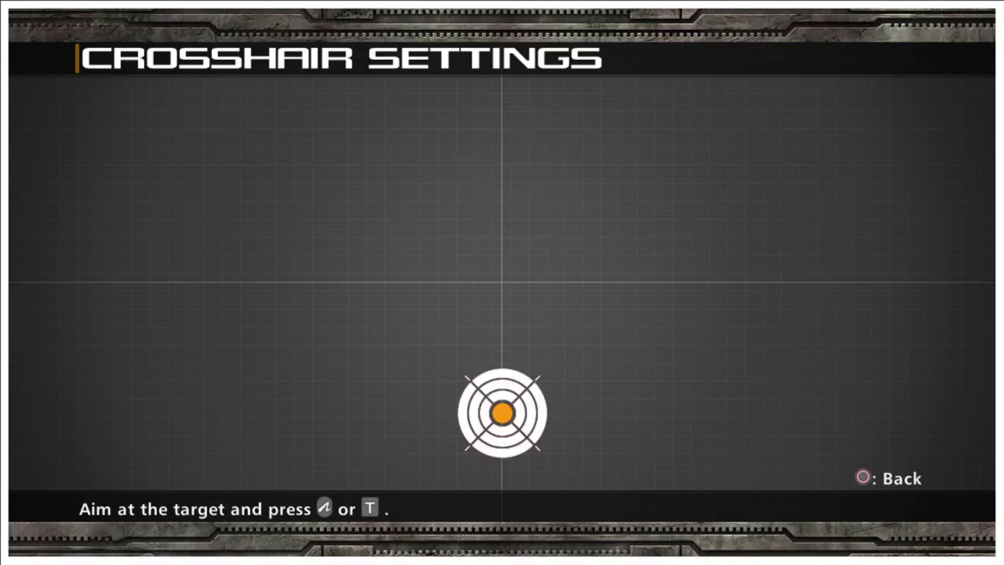
pyautogui.press('t')
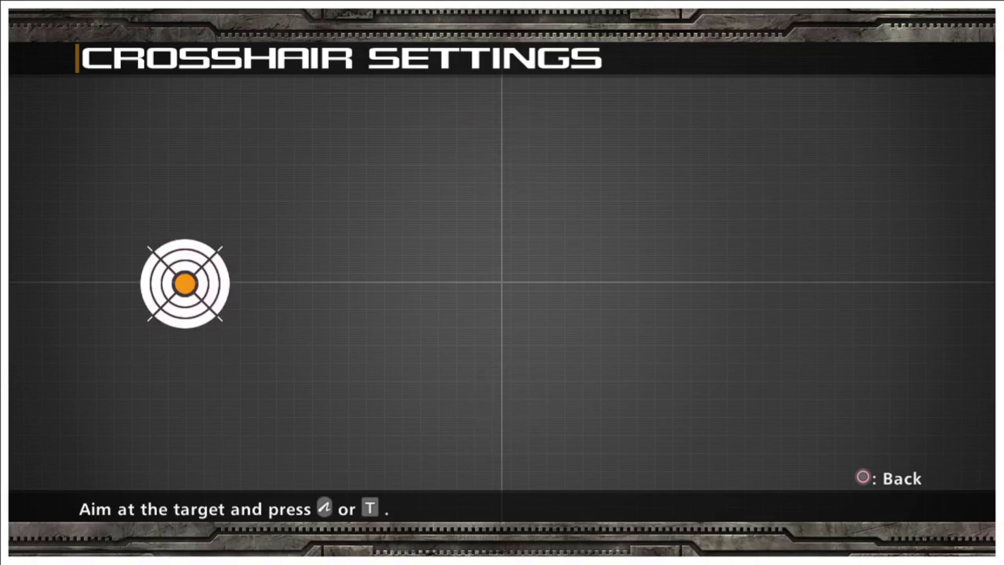
pyautogui.press('t')
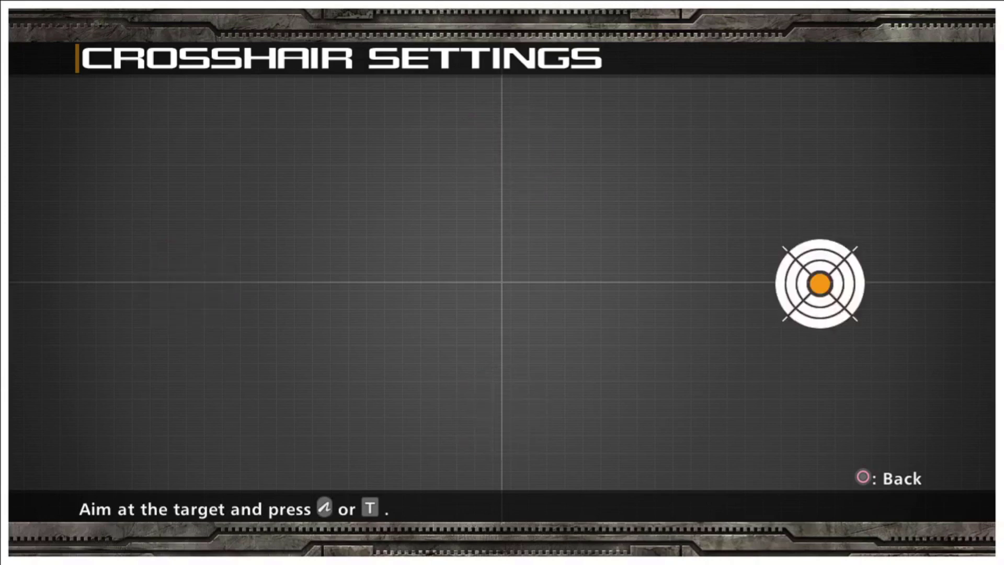
pyautogui.press('t')
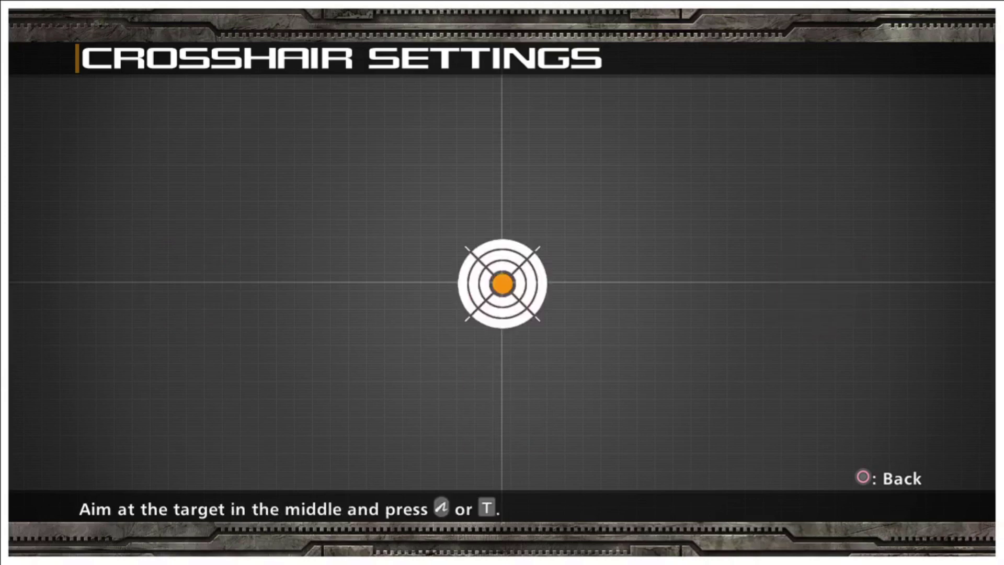
pyautogui.press('t')
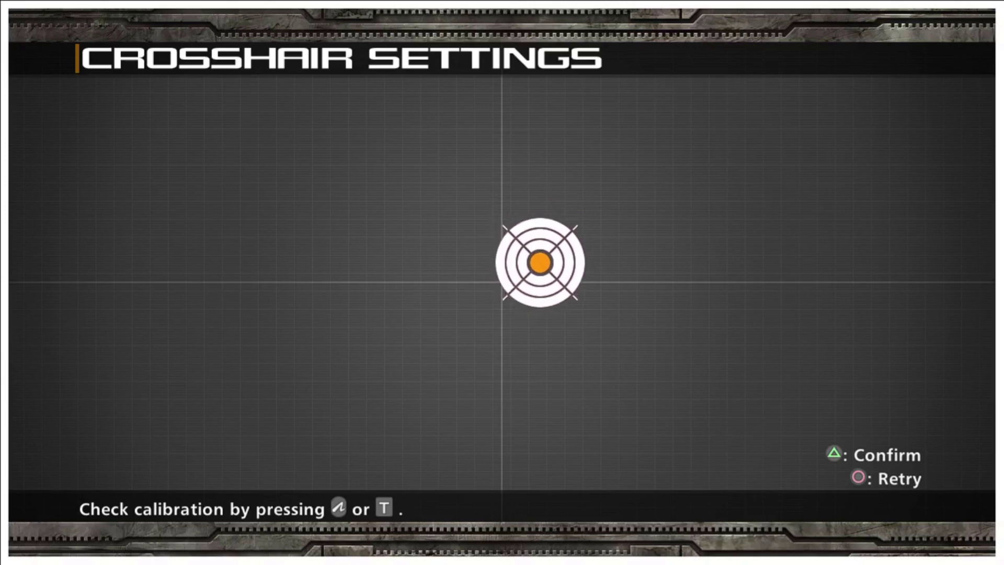
pyautogui.press('Escape')
pyautogui.press('Escape')
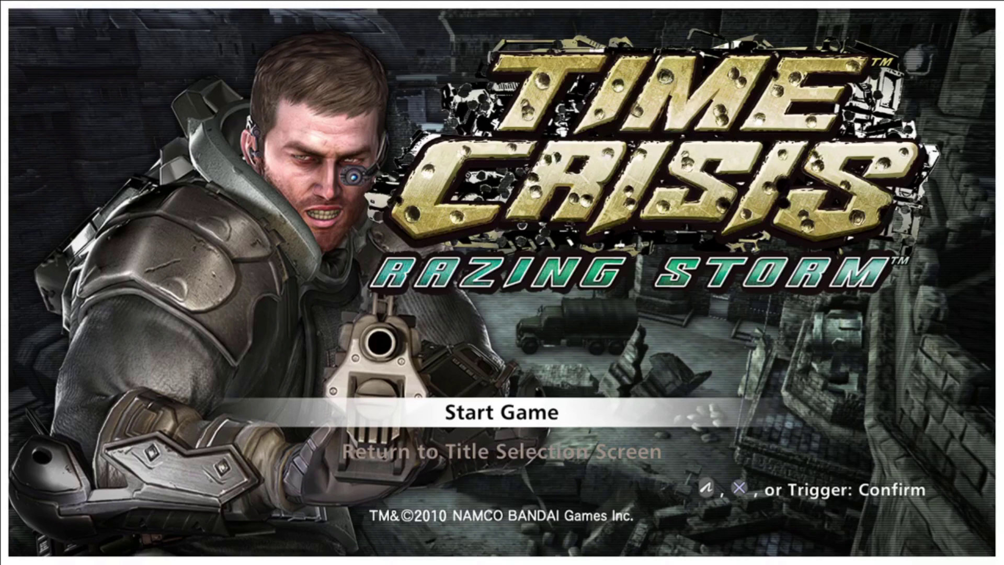
# Step: Start Razing Storm, answer the PlayStation Network sign-in question and enter Arcade Mode
pyautogui.press('Return')
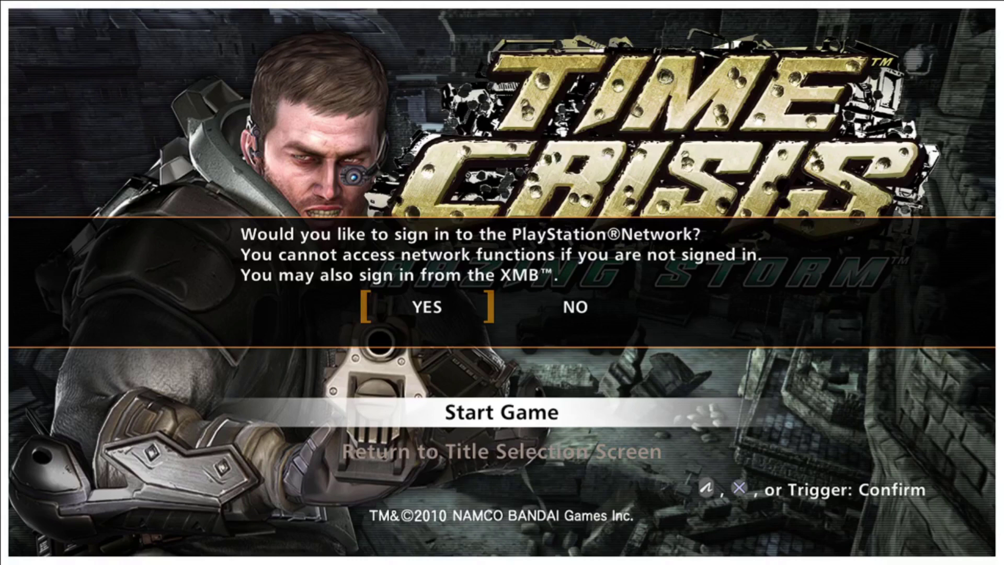
pyautogui.press('Return')
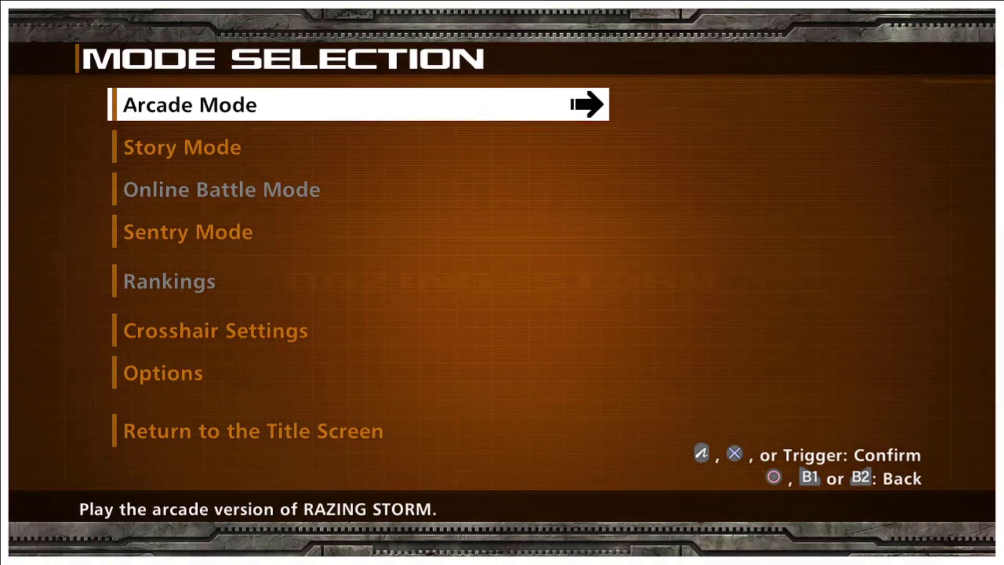
pyautogui.press('Return')
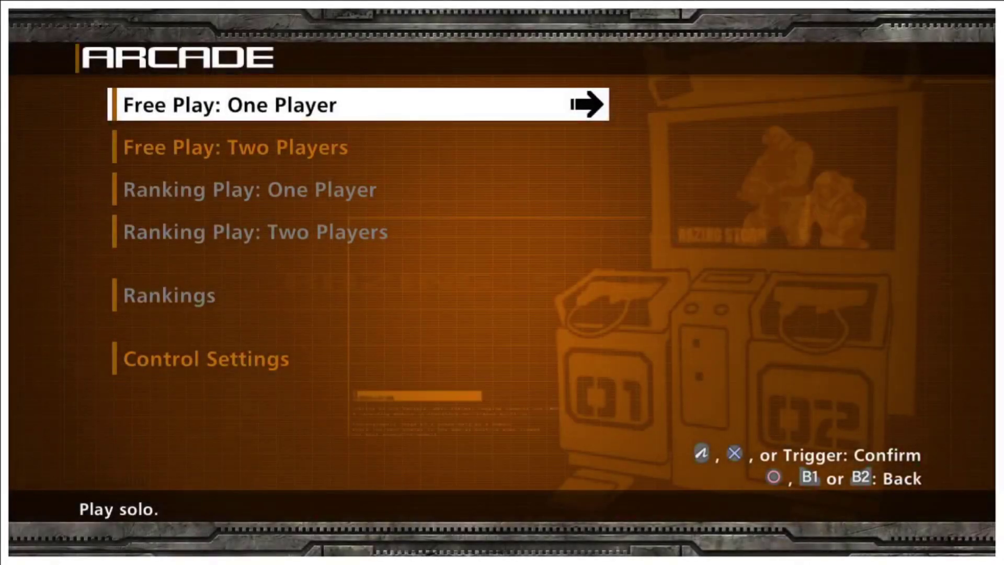
pyautogui.press('Down')
pyautogui.press('Up')
pyautogui.press('Down')
pyautogui.press('Up')
pyautogui.press('Down')
pyautogui.press('Up')
pyautogui.press('Down')
pyautogui.press('Up')
pyautogui.press('Down')
pyautogui.press('Down')
pyautogui.press('Up')
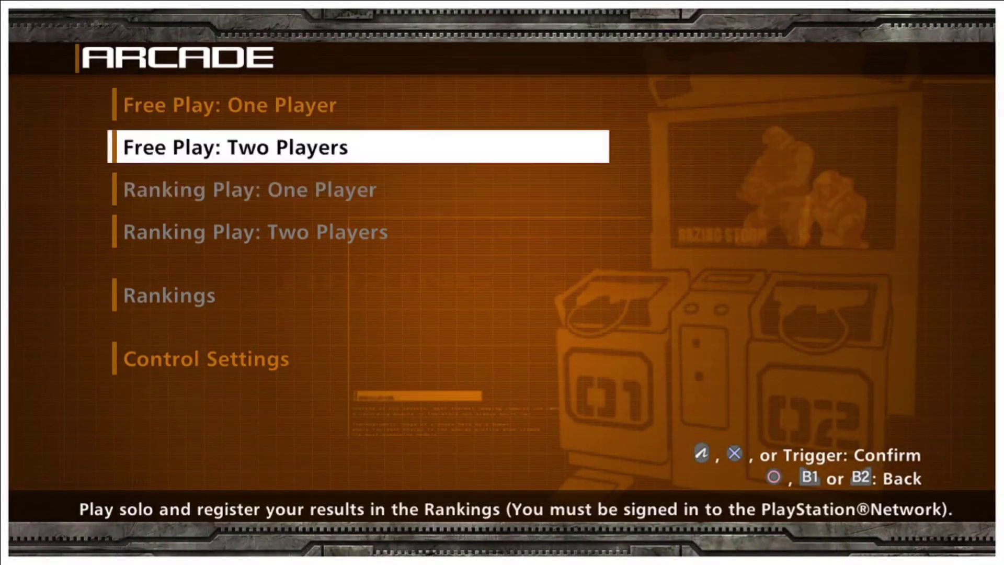
pyautogui.press('Up')
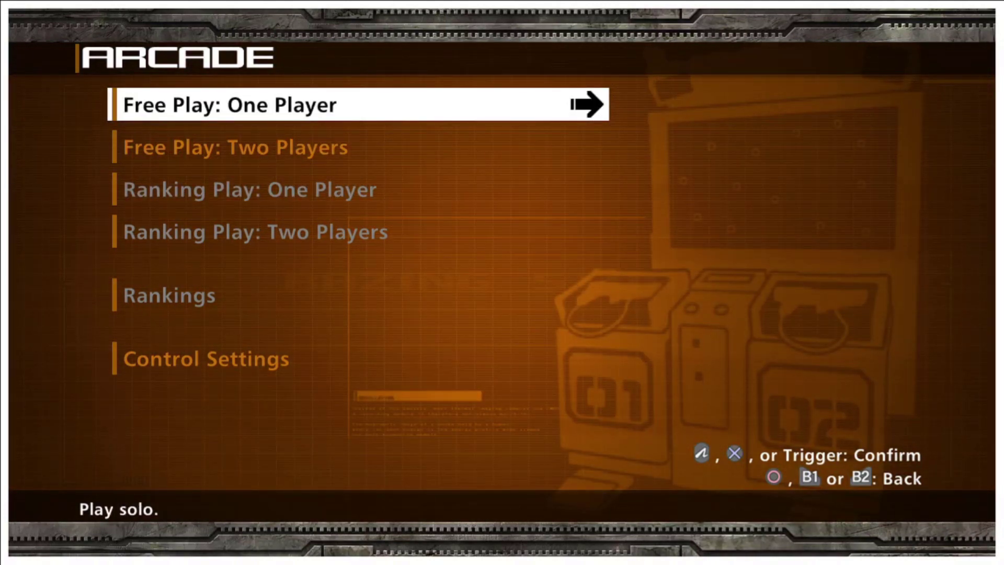
# Step: Leave Razing Storm's arcade menu for Time Crisis 4 Arcade Ver. and calibrate Motion Controller No.7 on its crosshair targets
pyautogui.press('Escape')
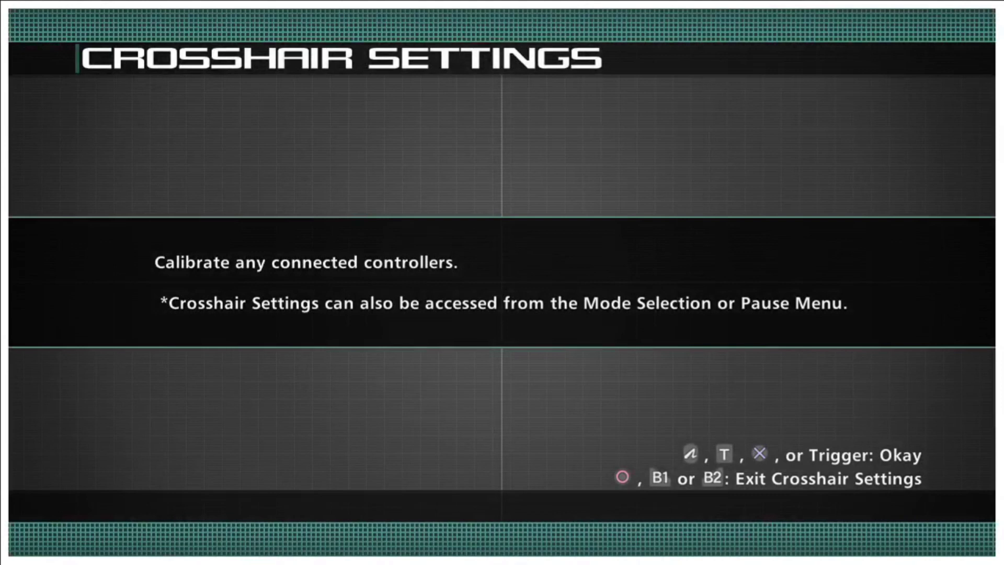
pyautogui.press('Return')
pyautogui.press('Return')
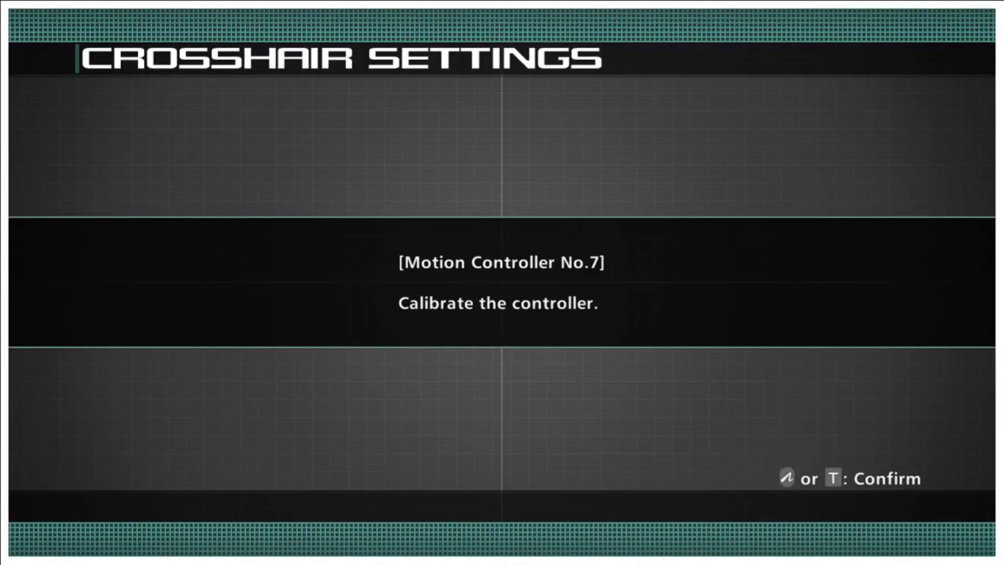
pyautogui.press('Return')
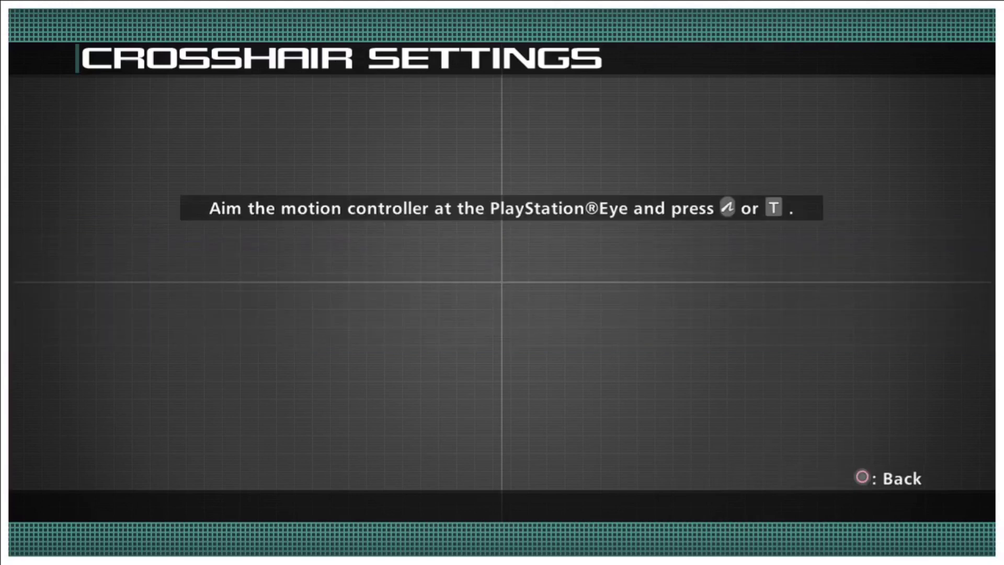
pyautogui.press('t')
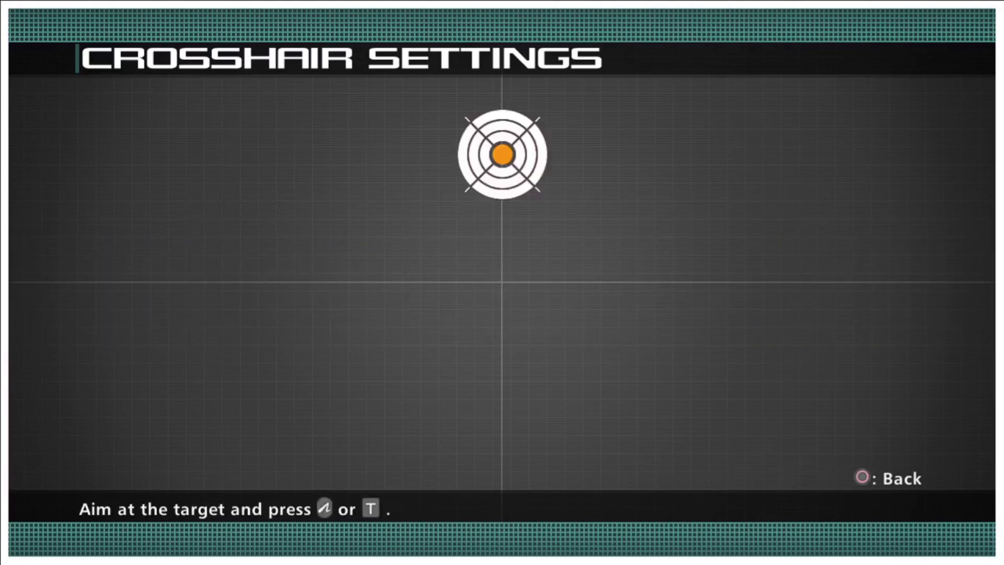
pyautogui.press('t')
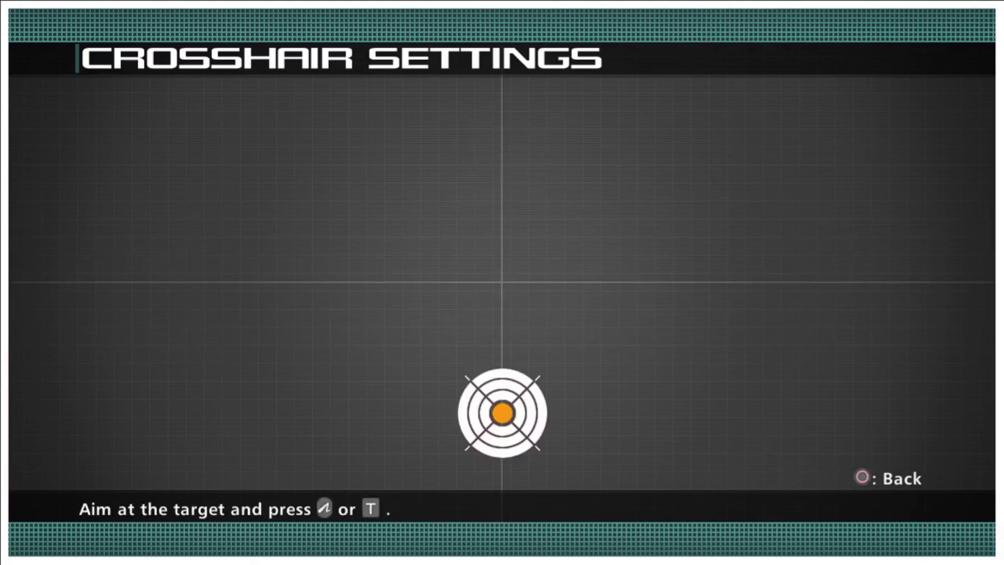
pyautogui.press('t')
pyautogui.press('t')
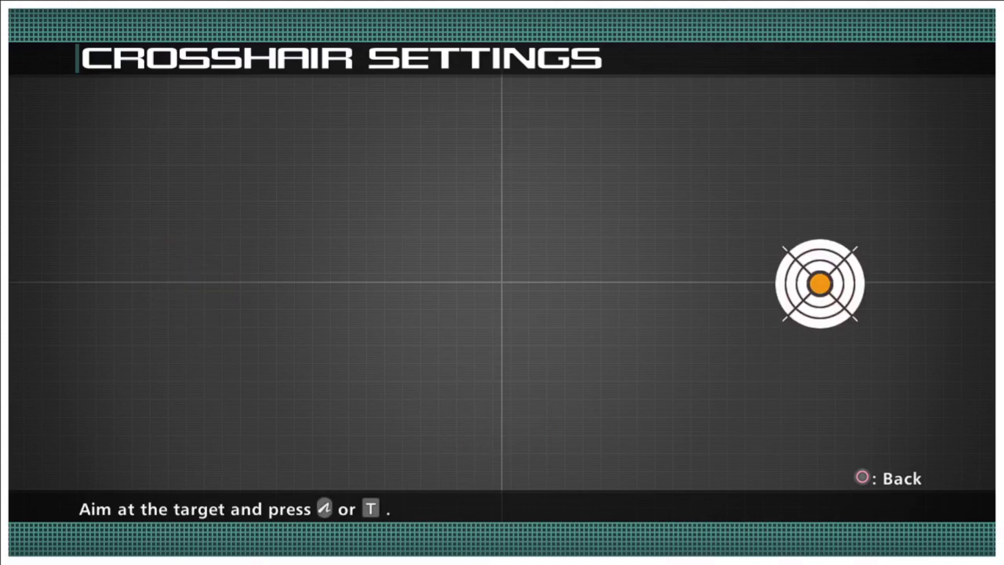
pyautogui.press('t')
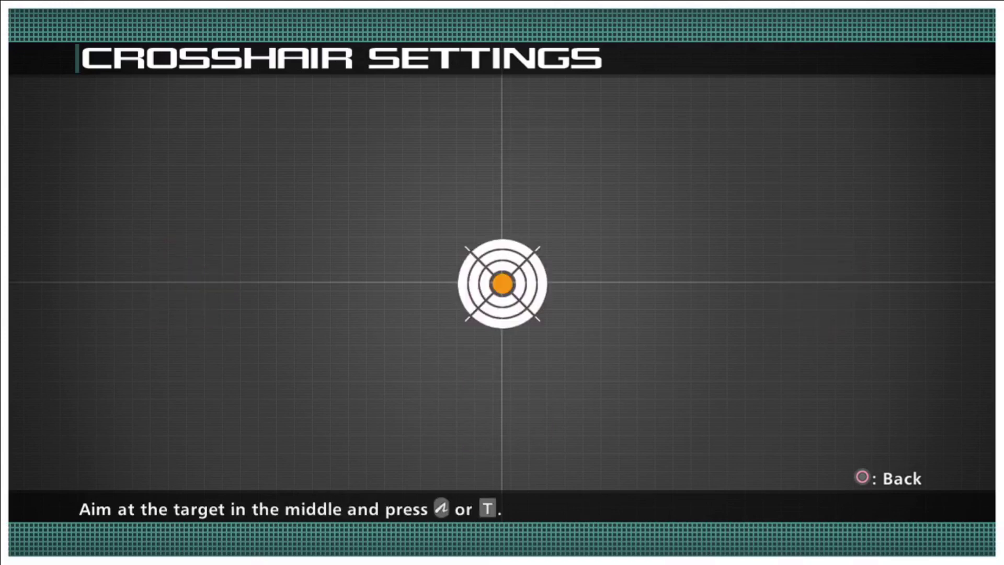
pyautogui.press('t')
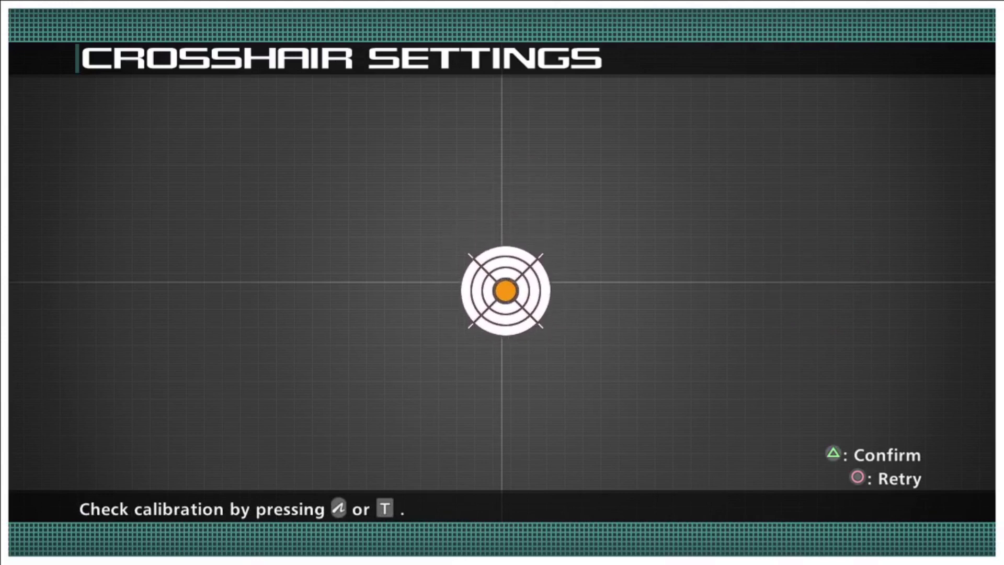
pyautogui.press('v')
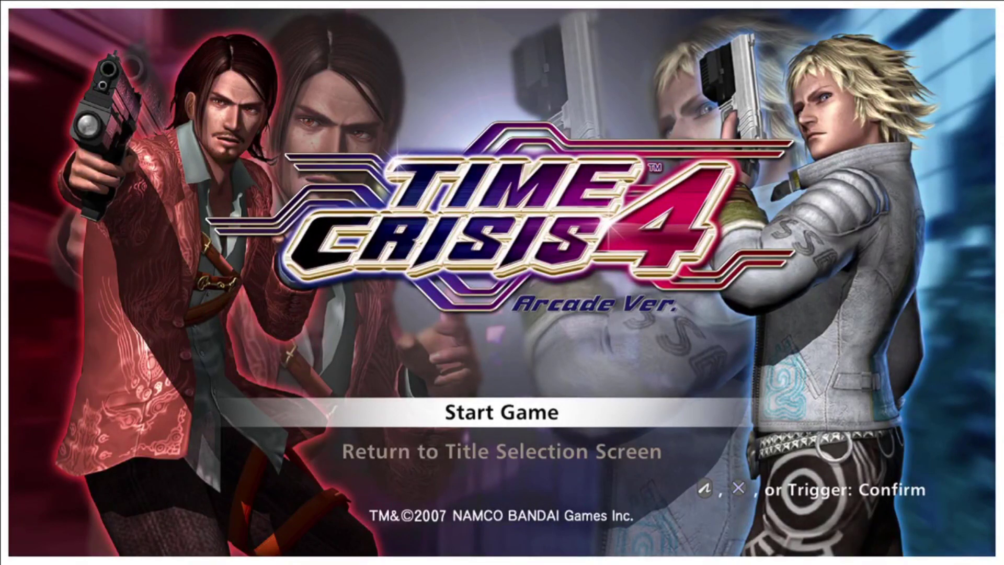
# Step: Start Time Crisis 4, answer the PlayStation Network sign-in question and open the settings for Free Play: One Player
pyautogui.press('v')
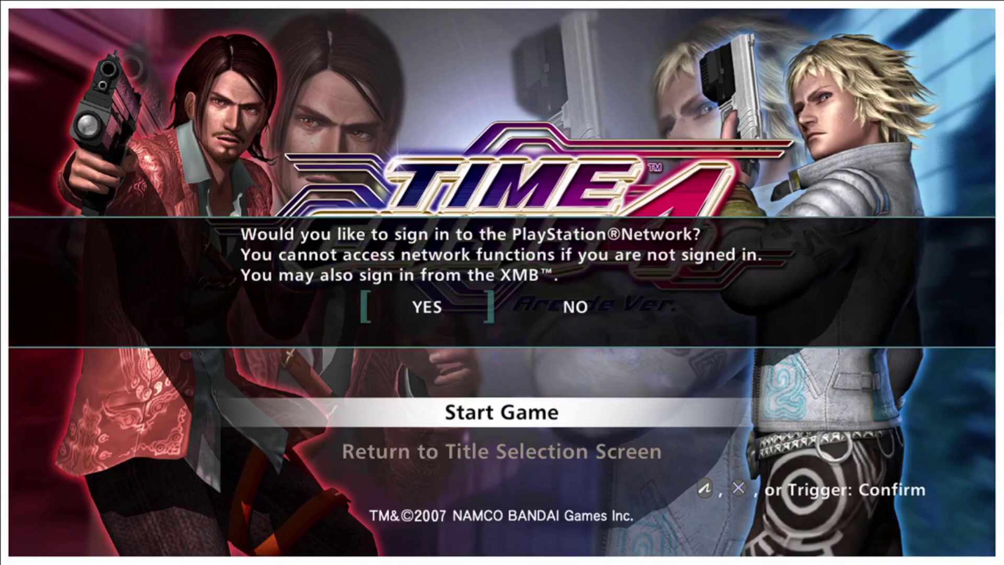
pyautogui.press('v')
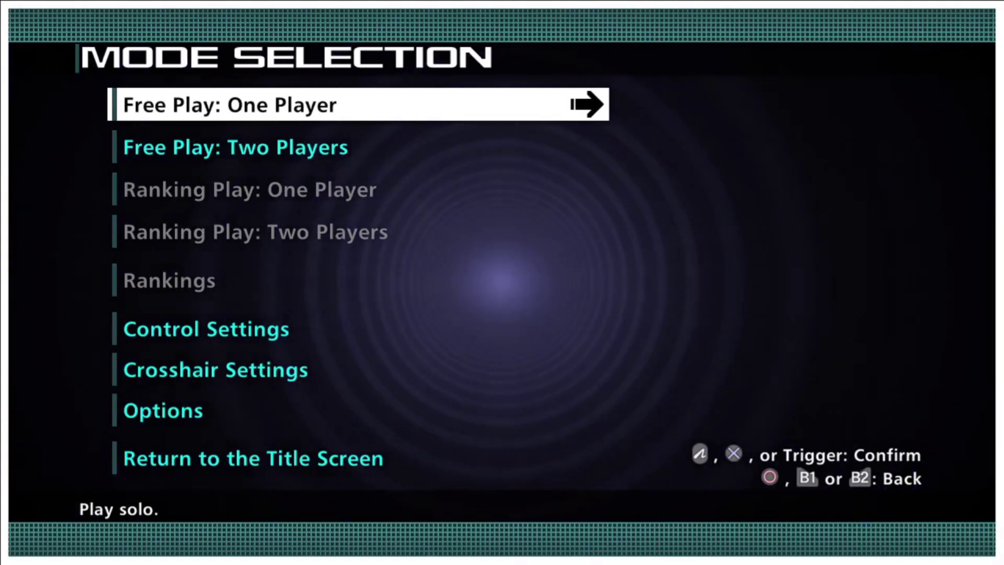
pyautogui.press('Return')
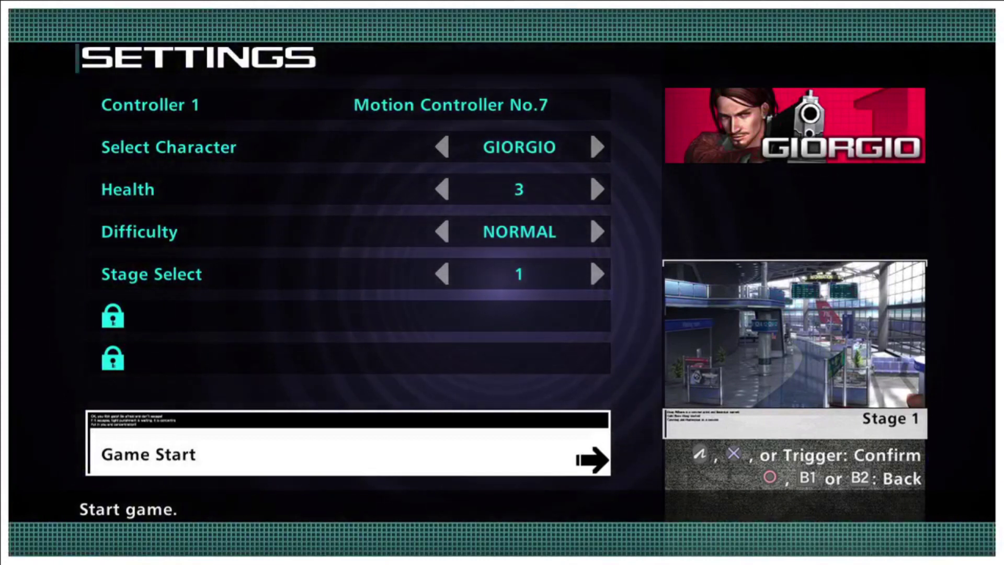
# Step: Look through the one-player game settings, from stage and difficulty up to health and character
pyautogui.press('Up')
pyautogui.press('Up')
pyautogui.press('Up')
pyautogui.press('Up')
pyautogui.press('Up')
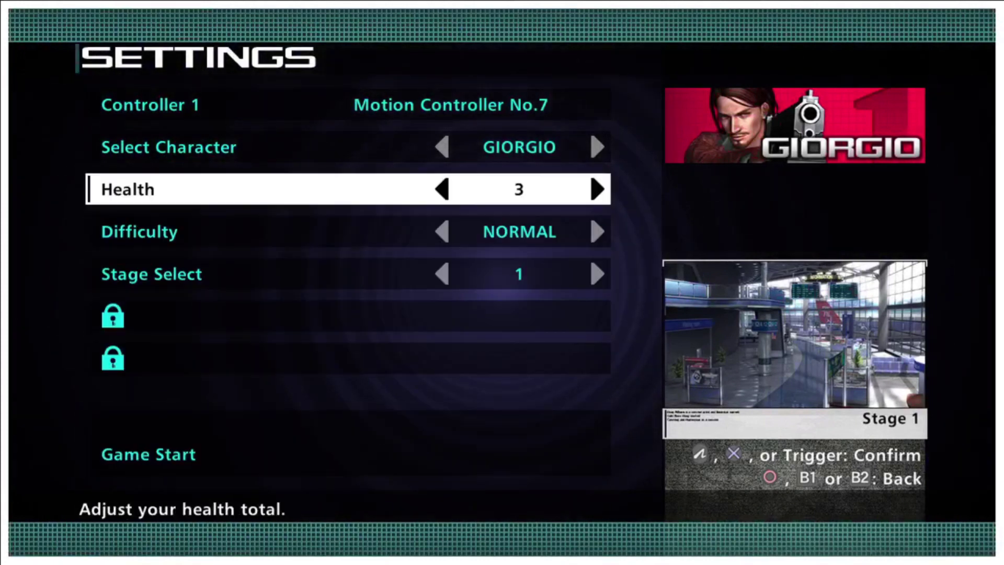
pyautogui.press('Up')
pyautogui.press('Up')
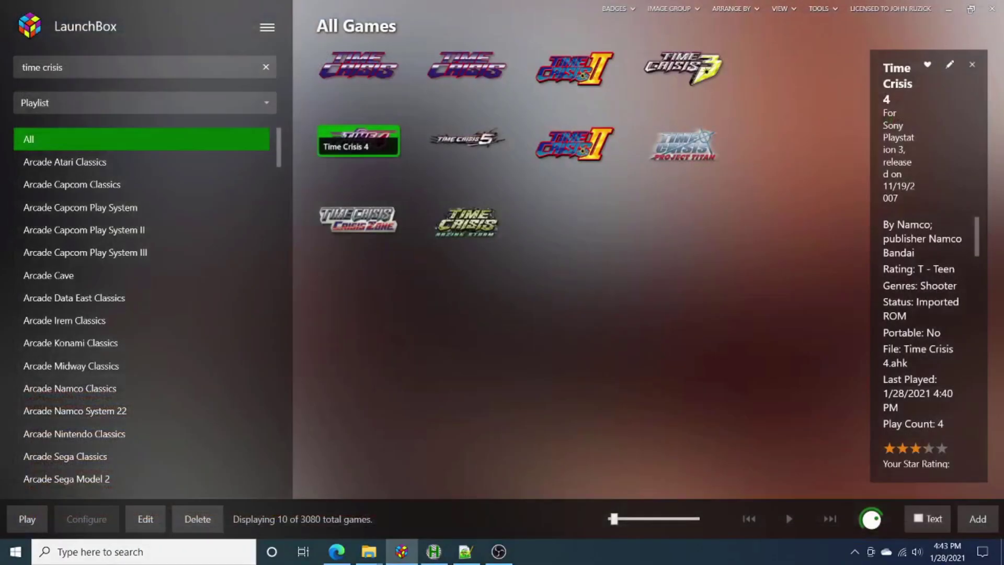
# Step: Launch Time Crisis 4 from LaunchBox and switch the emulated game window to full screen
pyautogui.moveTo(340, 156)
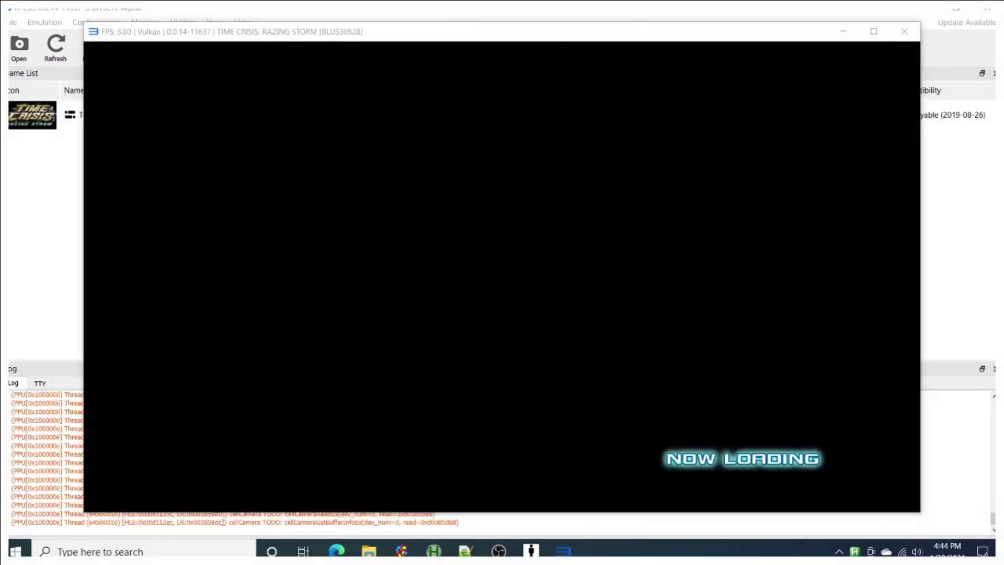
pyautogui.hotkey('alt', 'Return')
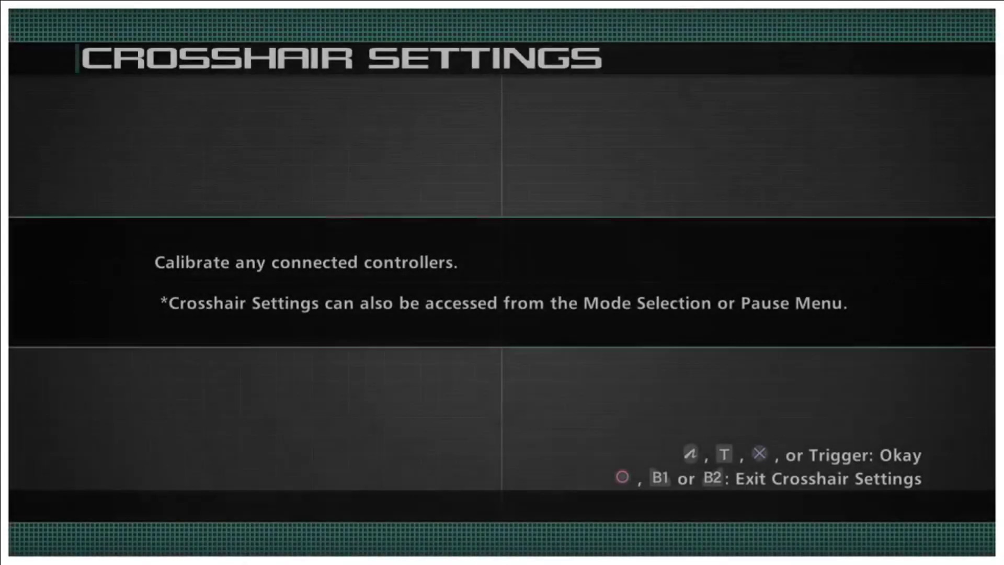
# Step: Calibrate the motion controller by shooting just outside the four outer targets and at the middle one, confirm the calibration and exit Crosshair Settings
pyautogui.press('x')
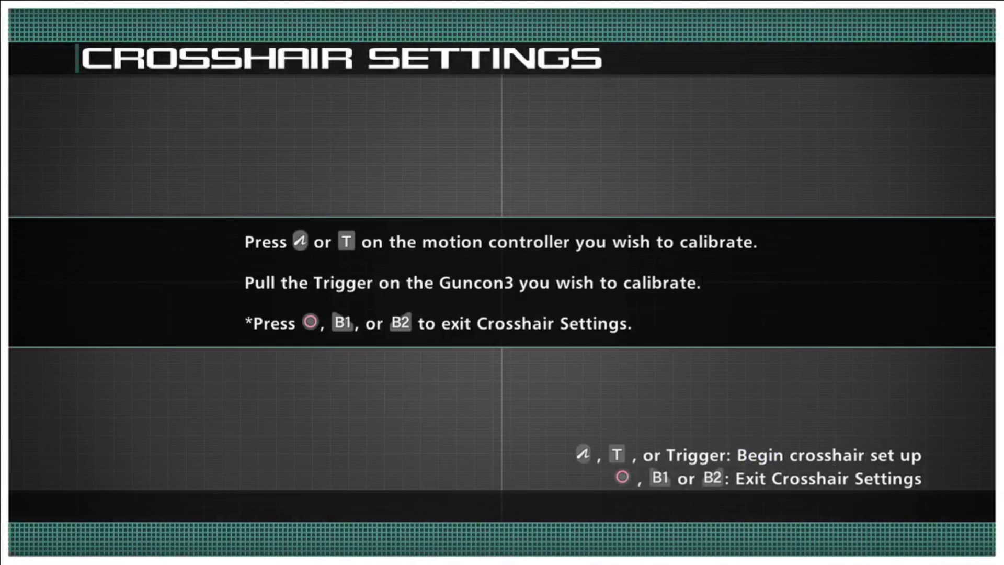
pyautogui.press('x')
pyautogui.press('x')
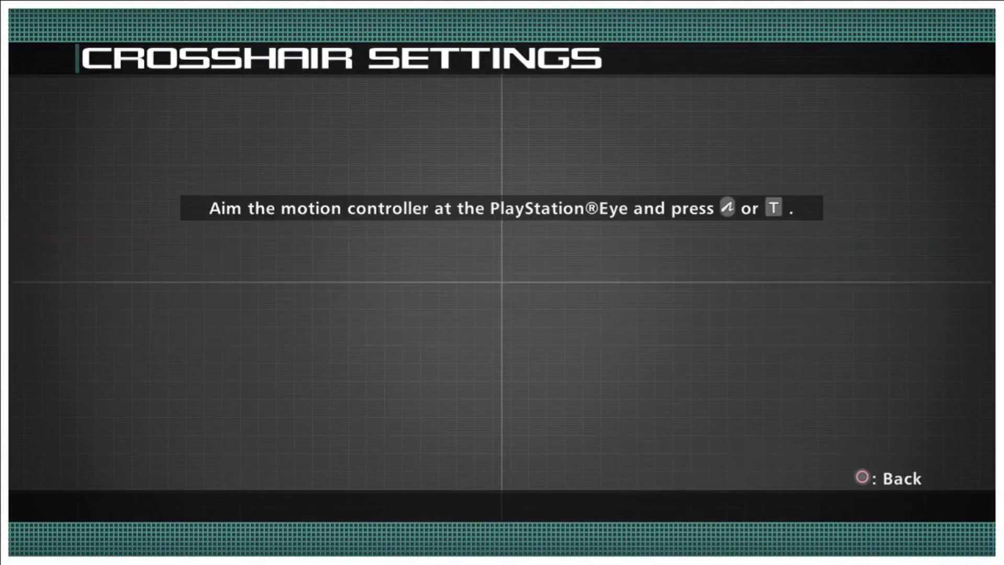
pyautogui.click(484, 162)
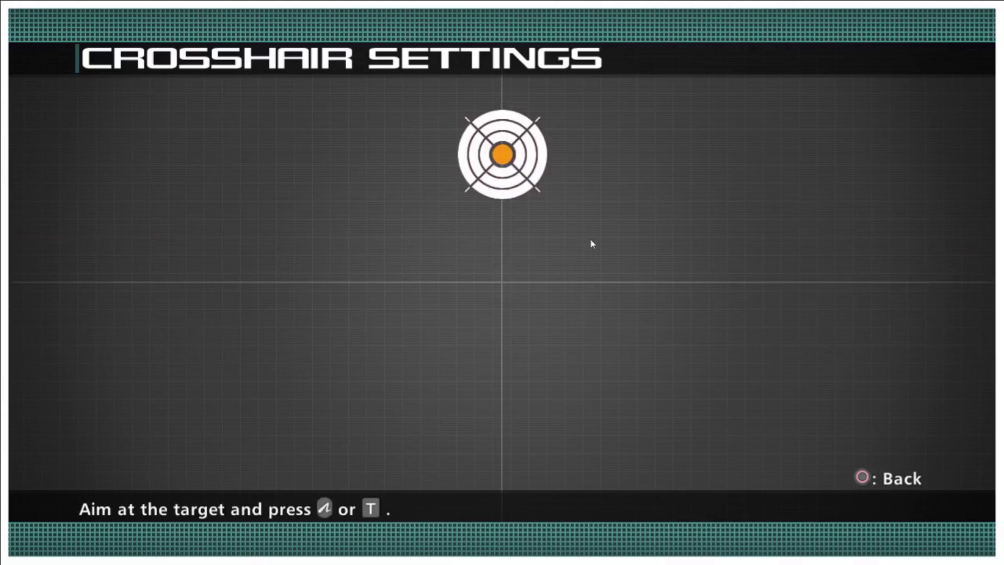
pyautogui.click(503, 96)
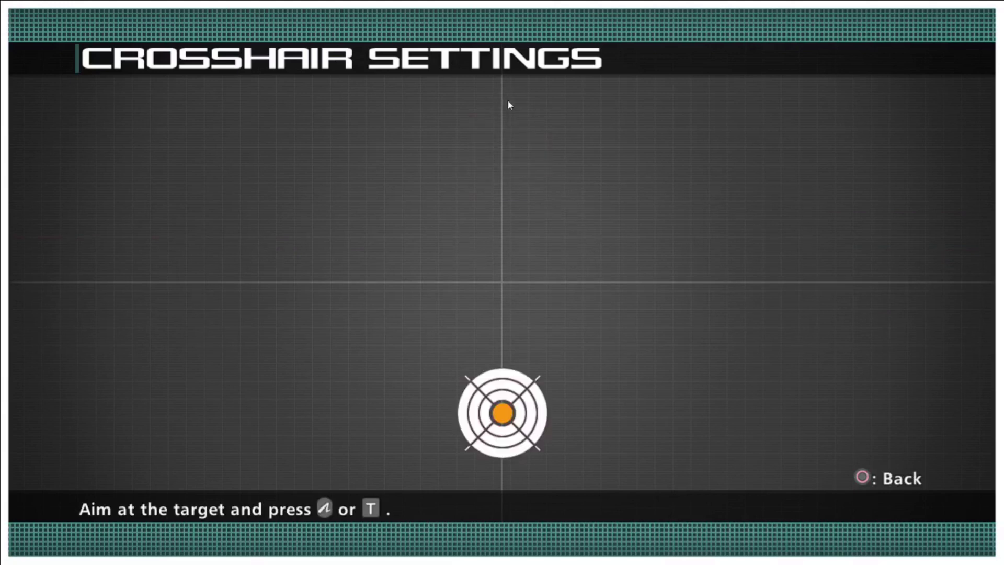
pyautogui.click(500, 475)
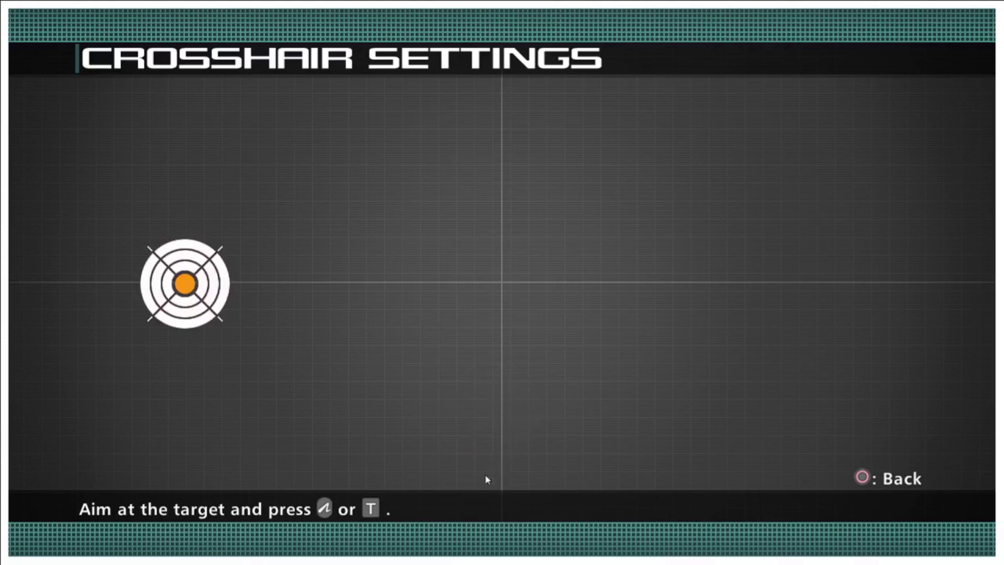
pyautogui.click(125, 286)
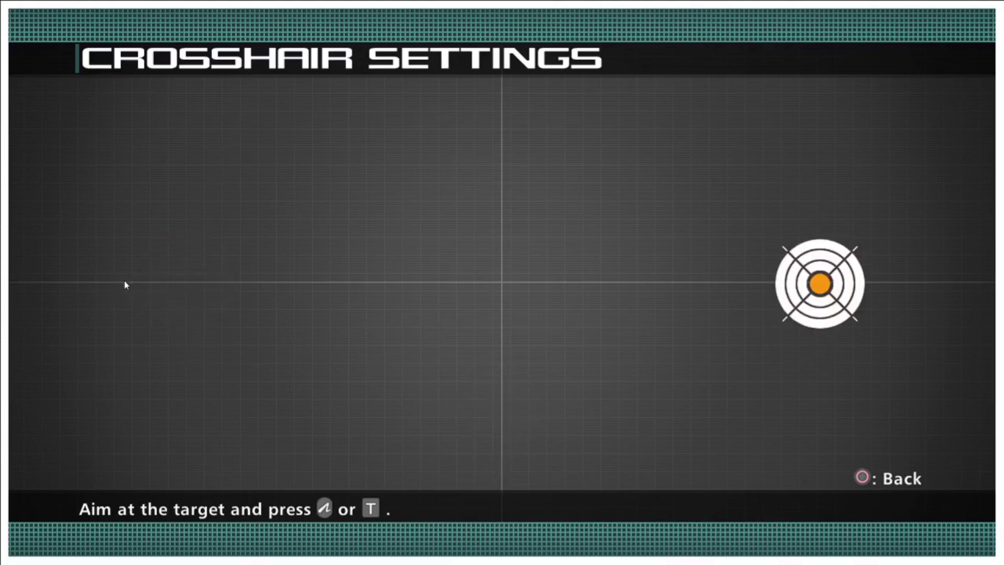
pyautogui.click(869, 285)
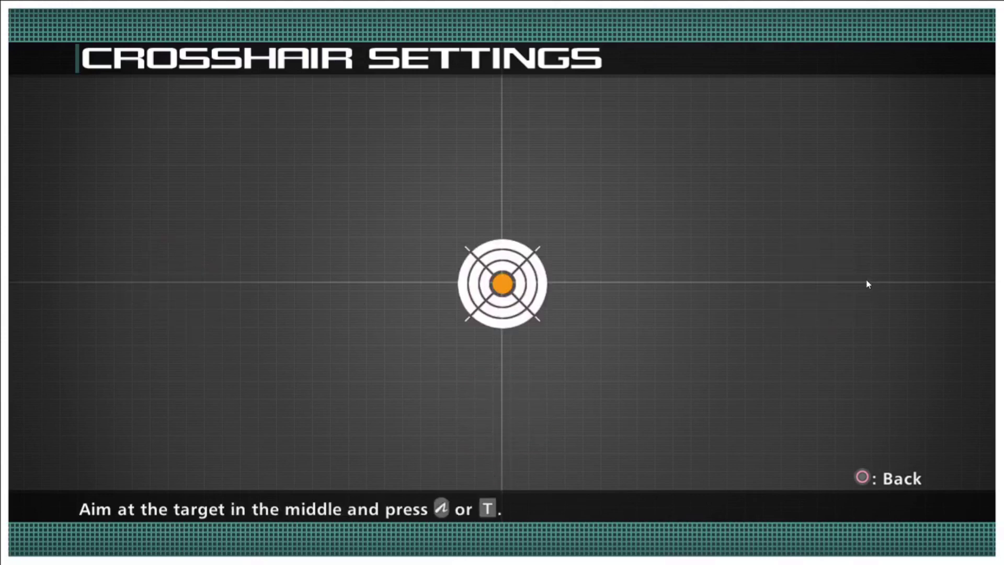
pyautogui.click(505, 294)
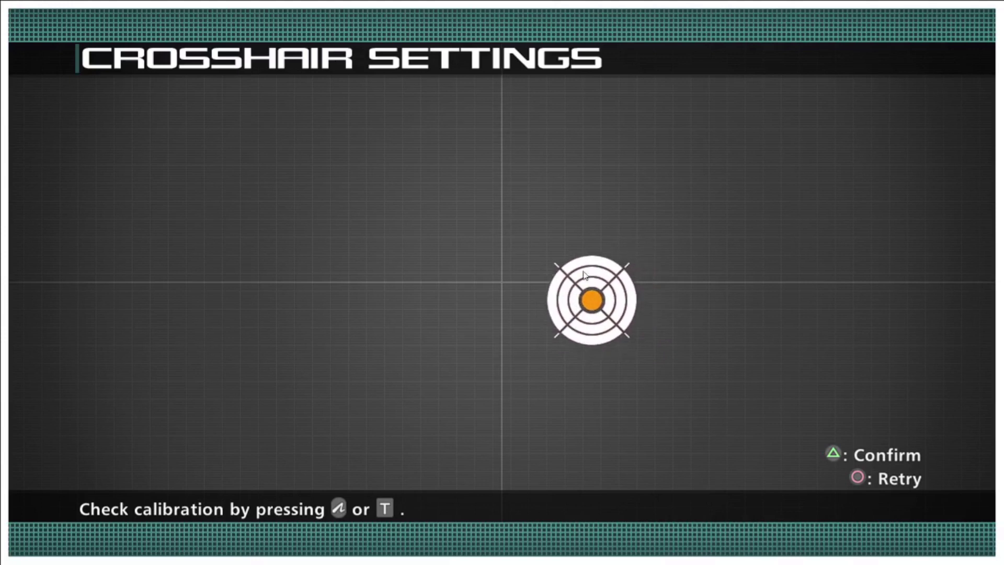
pyautogui.press('v')
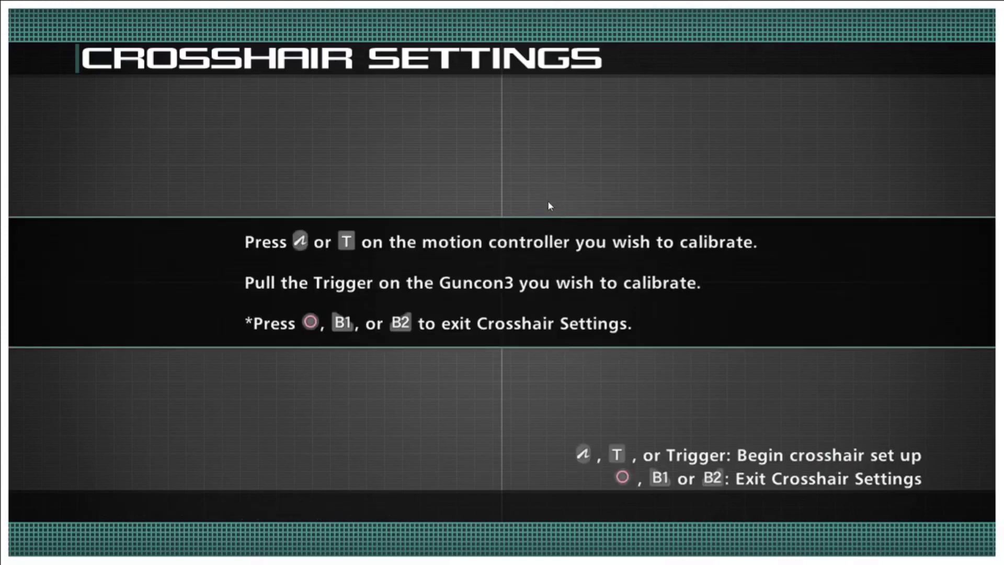
pyautogui.press('c')
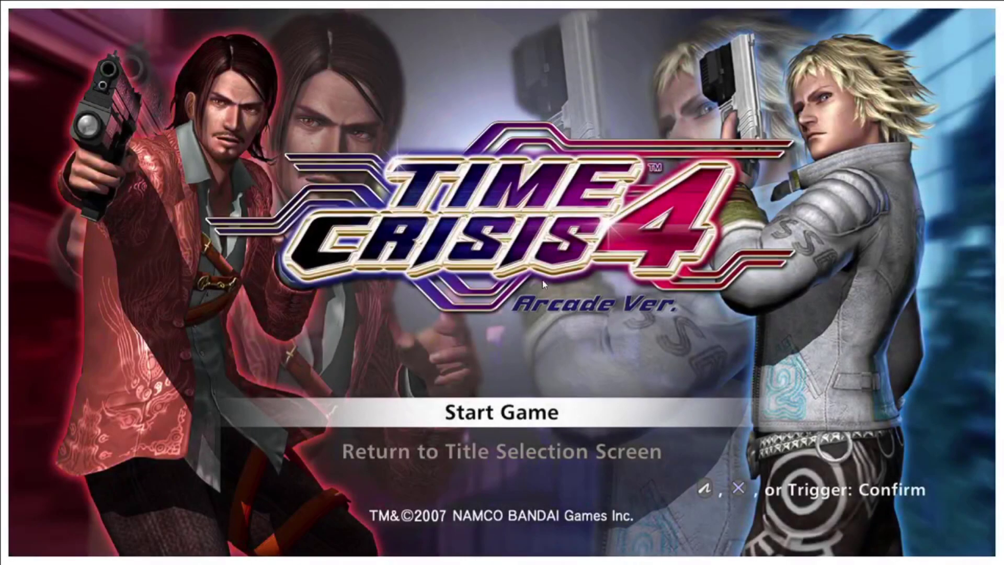